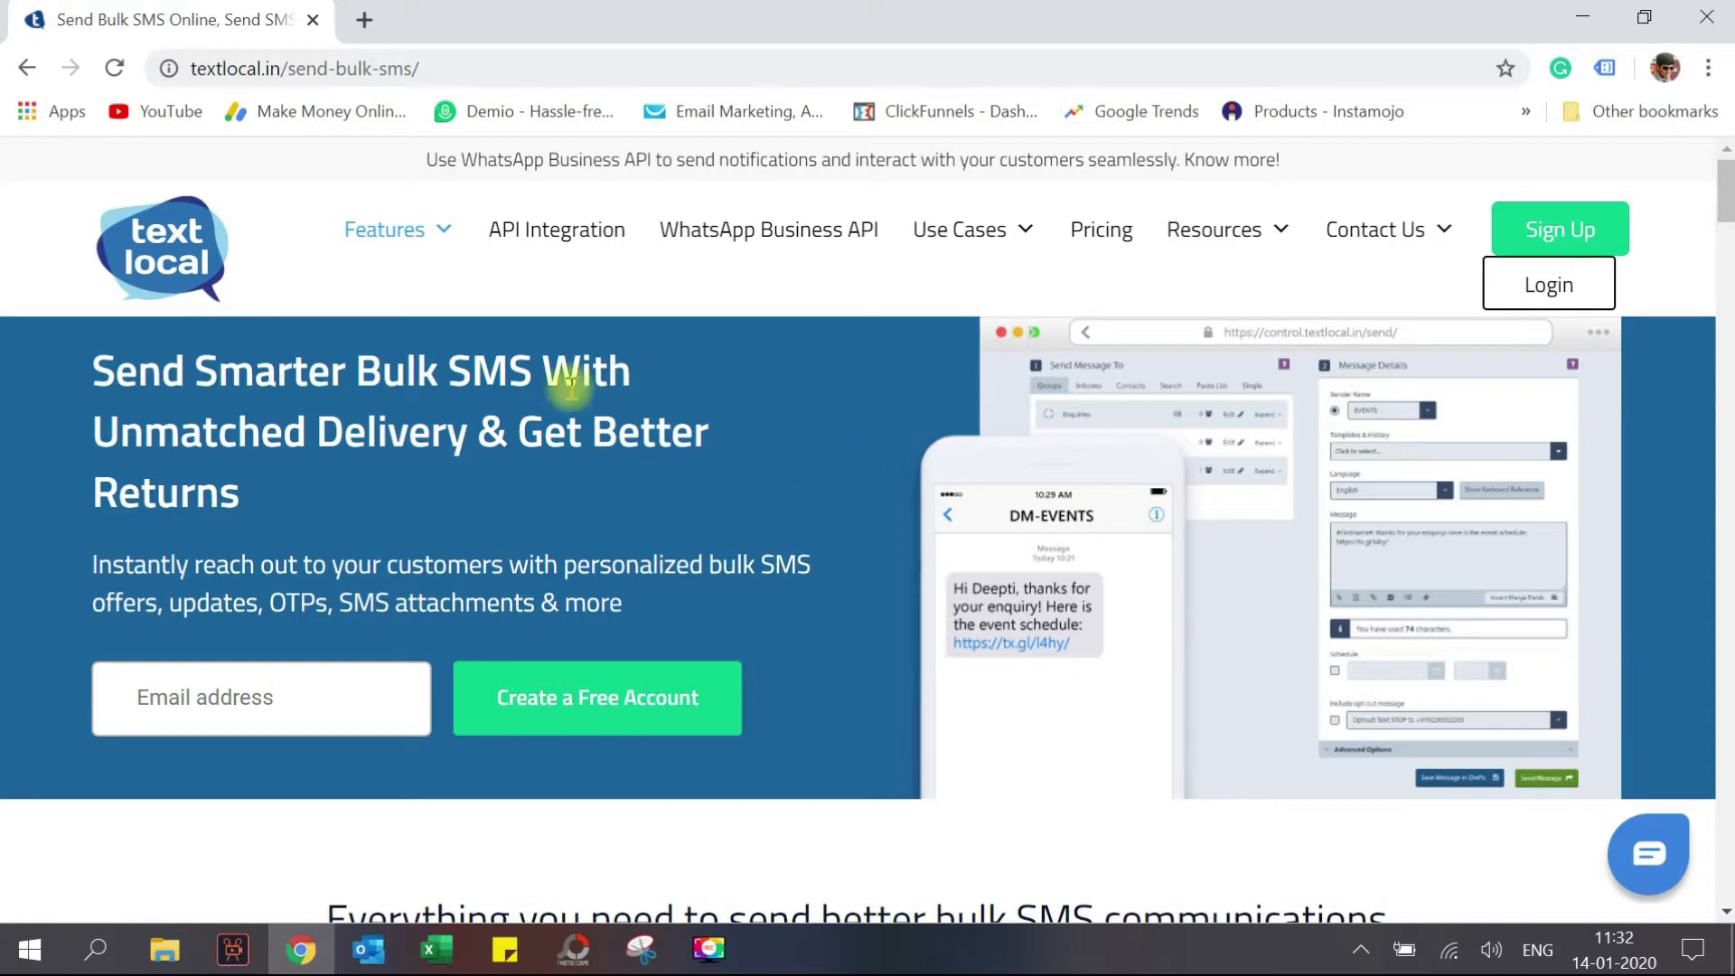
- Open the Send SMS feature page and read the Promotional SMS description, highlighting its purpose, recipient rules and sending hours
mouse_move(414, 250)
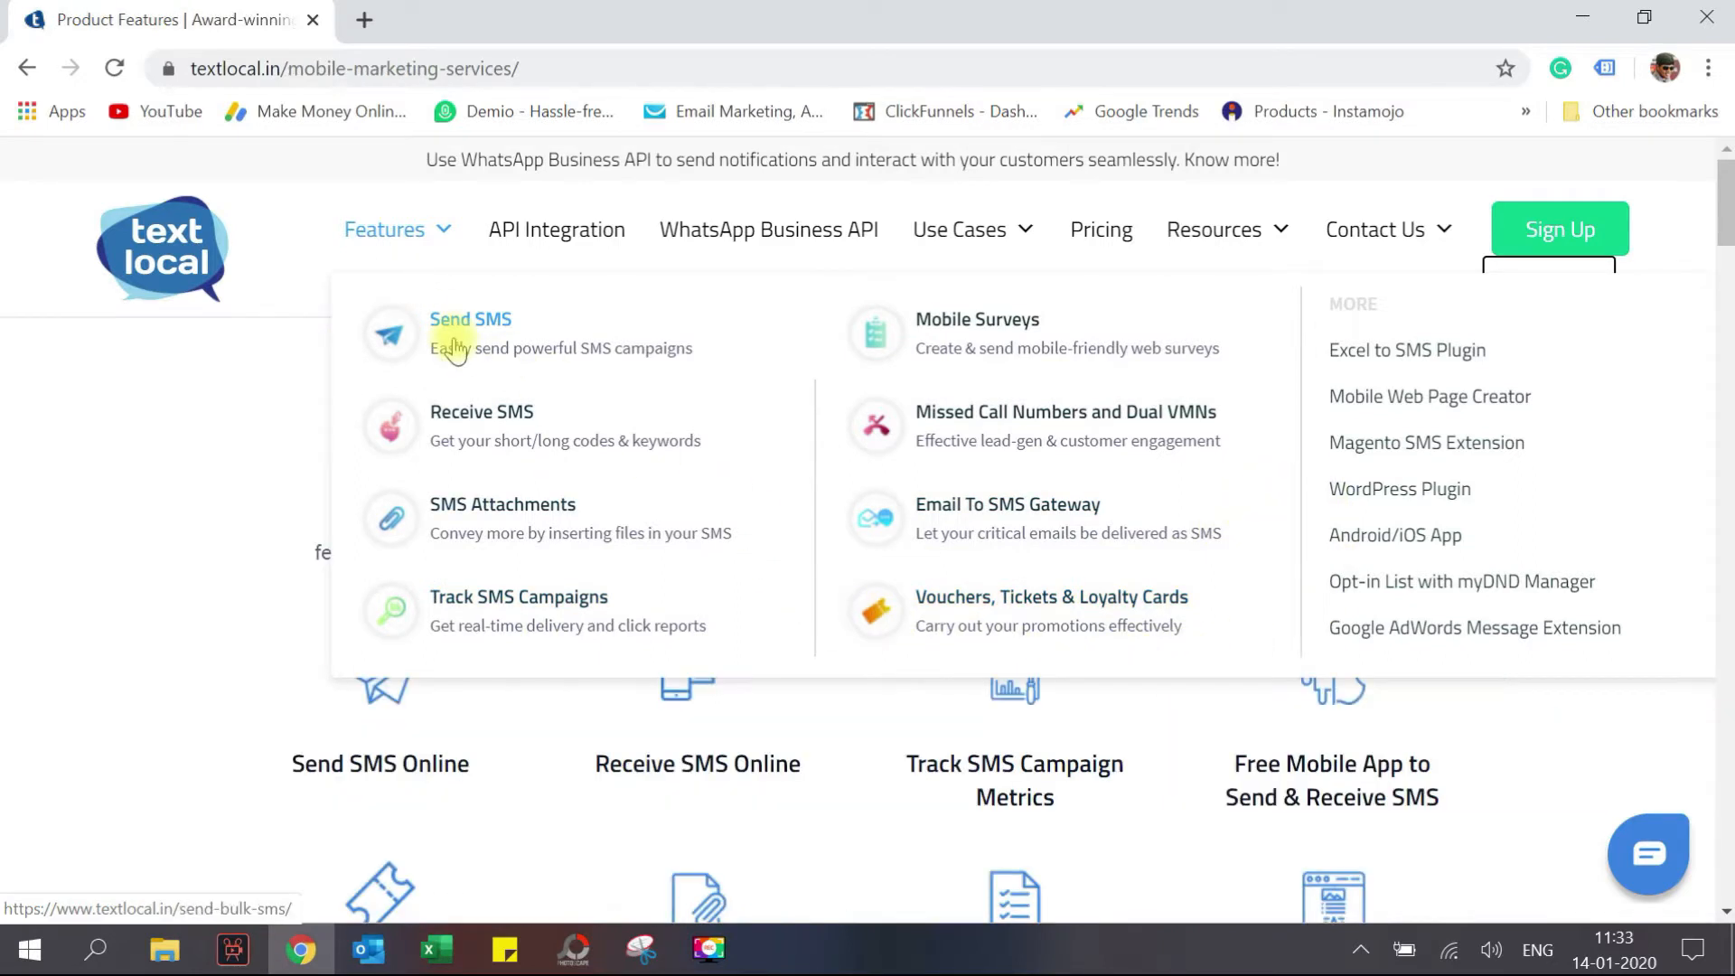
left_click(454, 348)
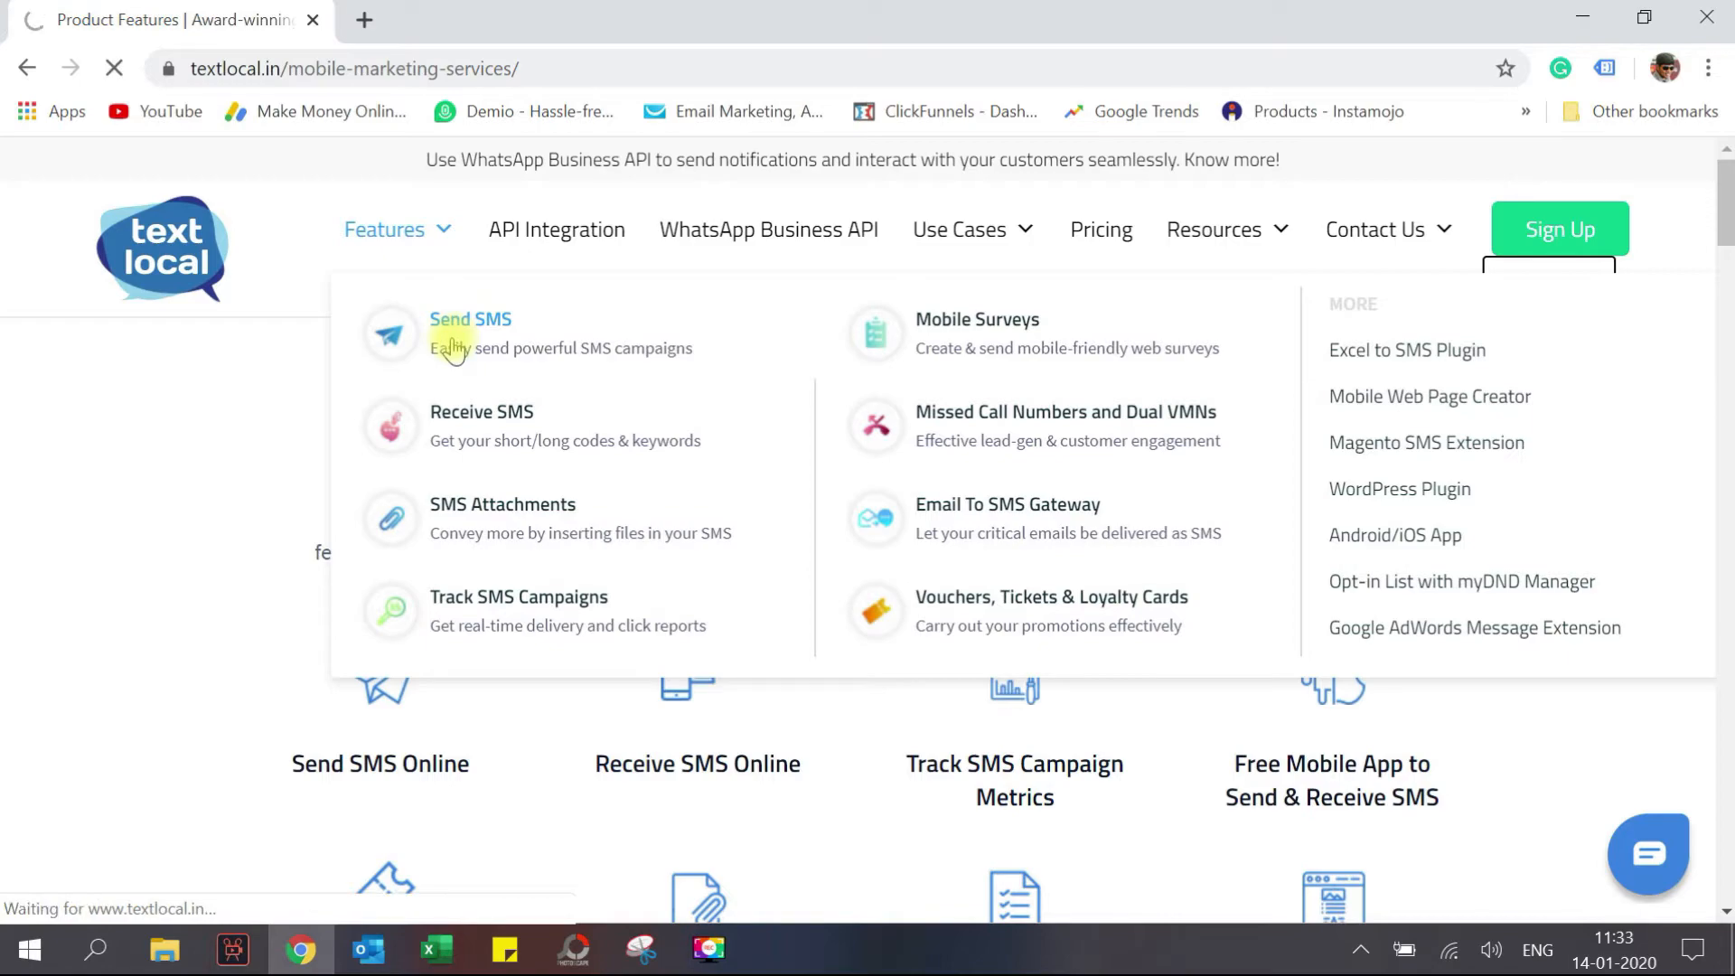
left_click_drag(1728, 207, 1729, 545)
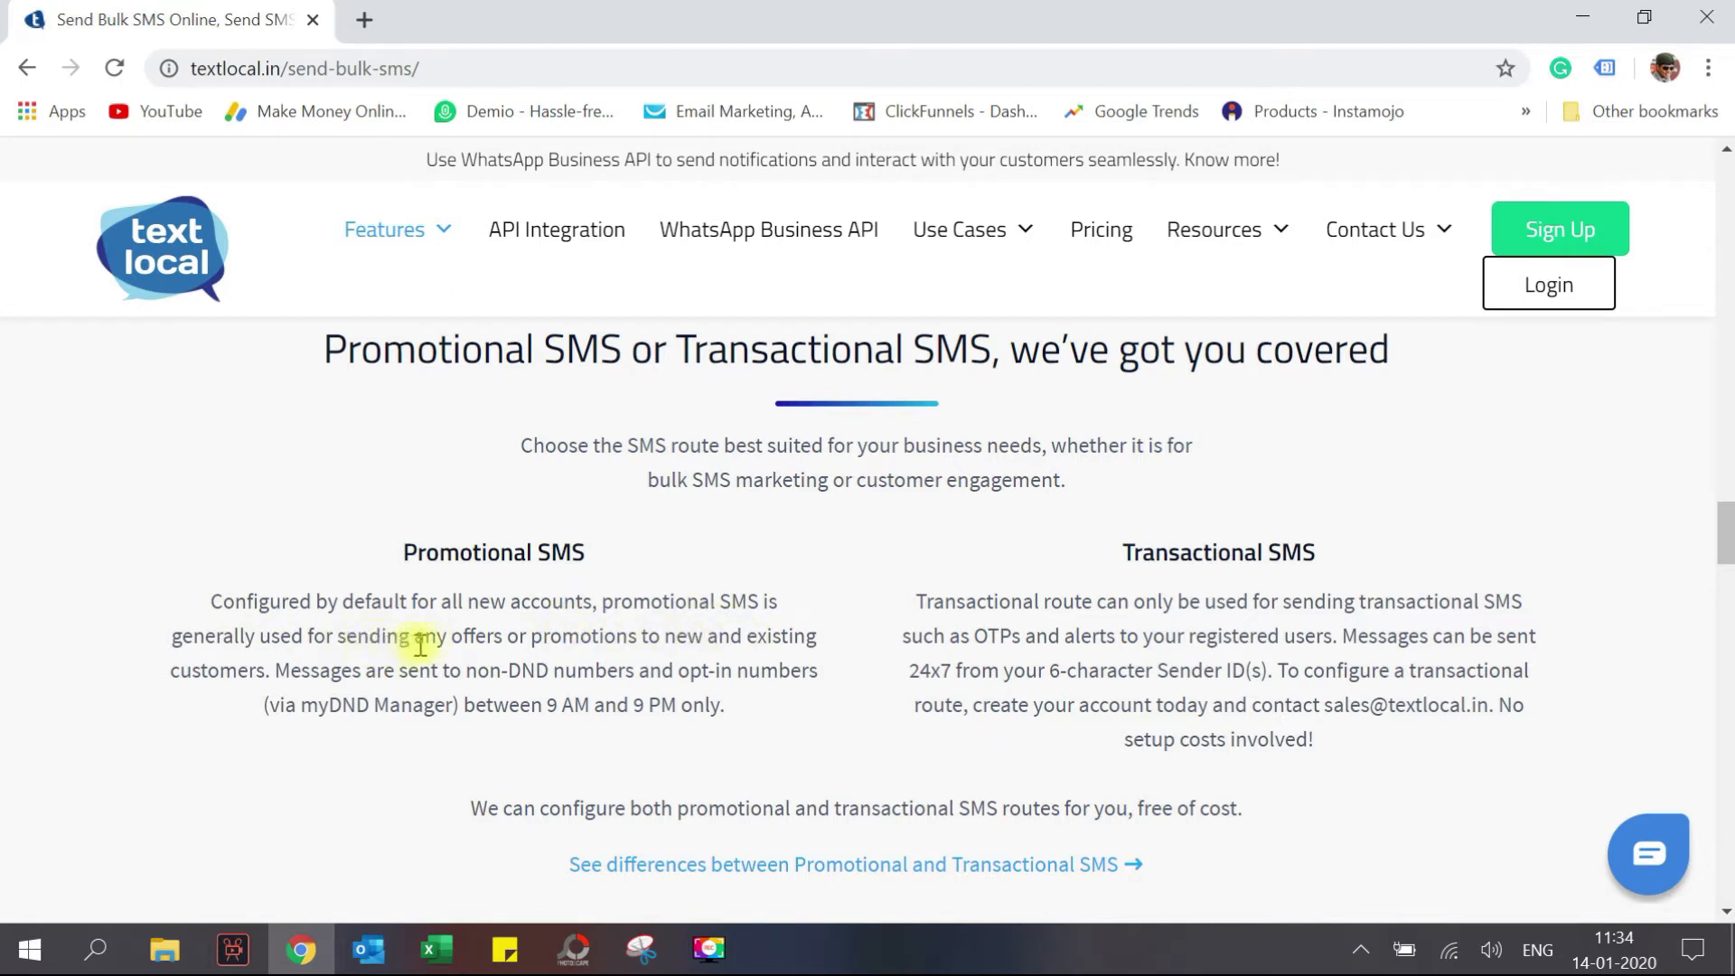
left_click_drag(399, 639, 280, 673)
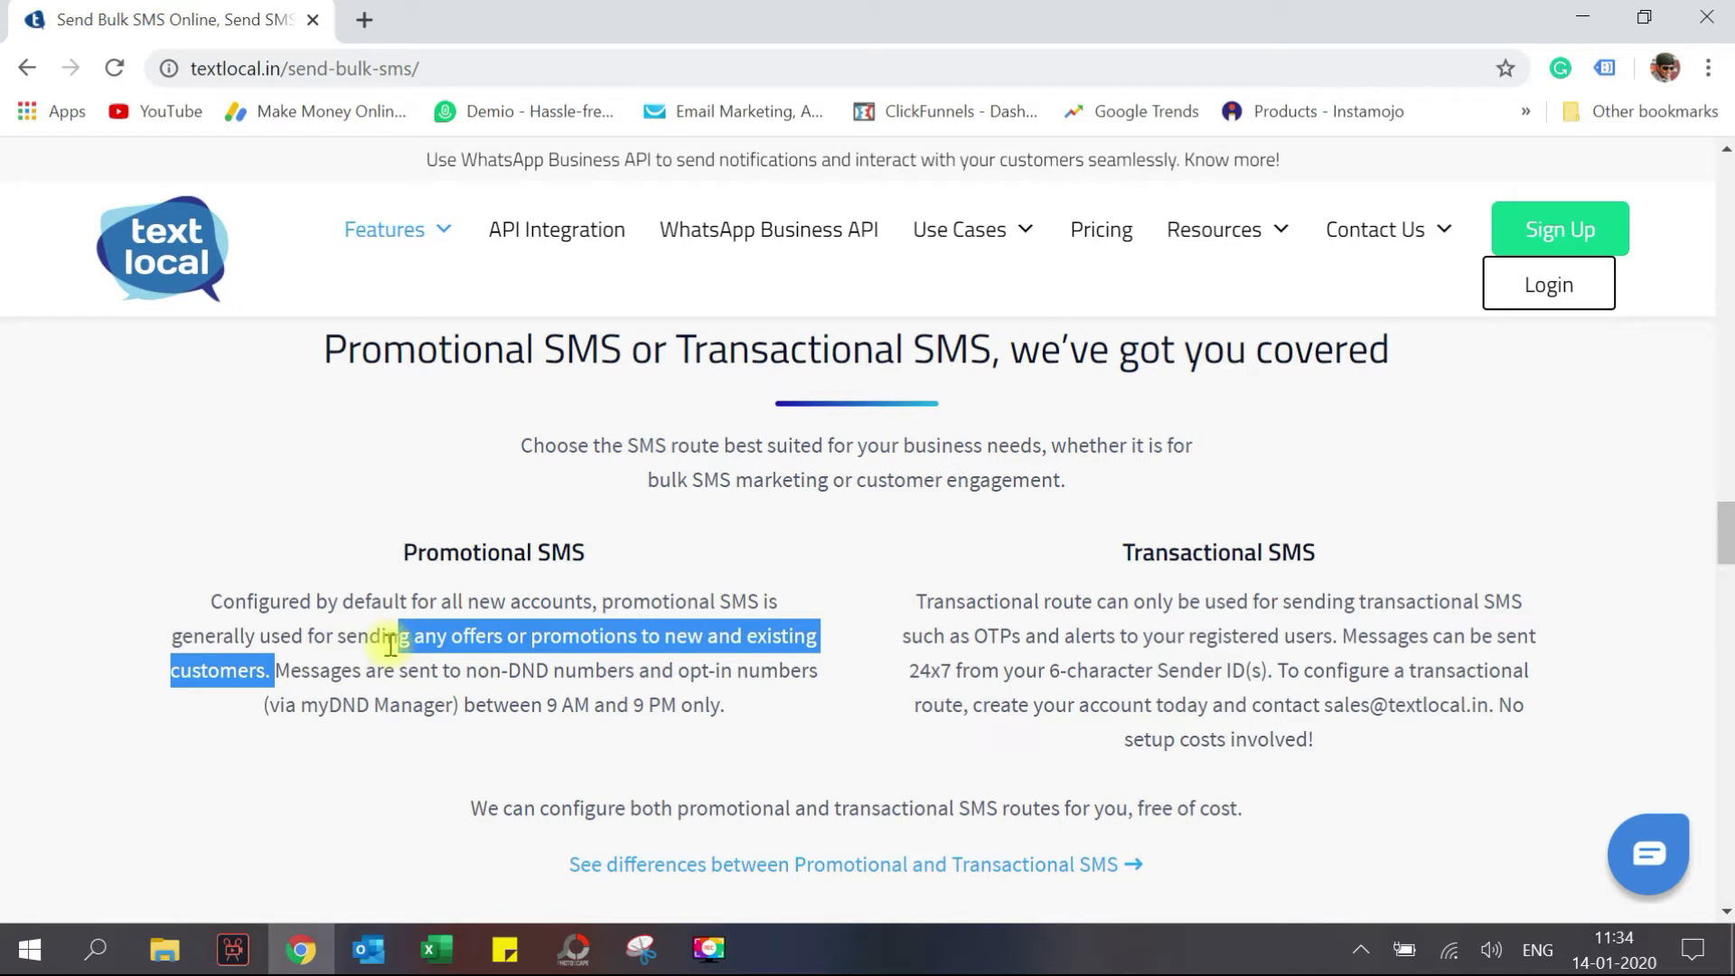
left_click_drag(276, 674, 624, 676)
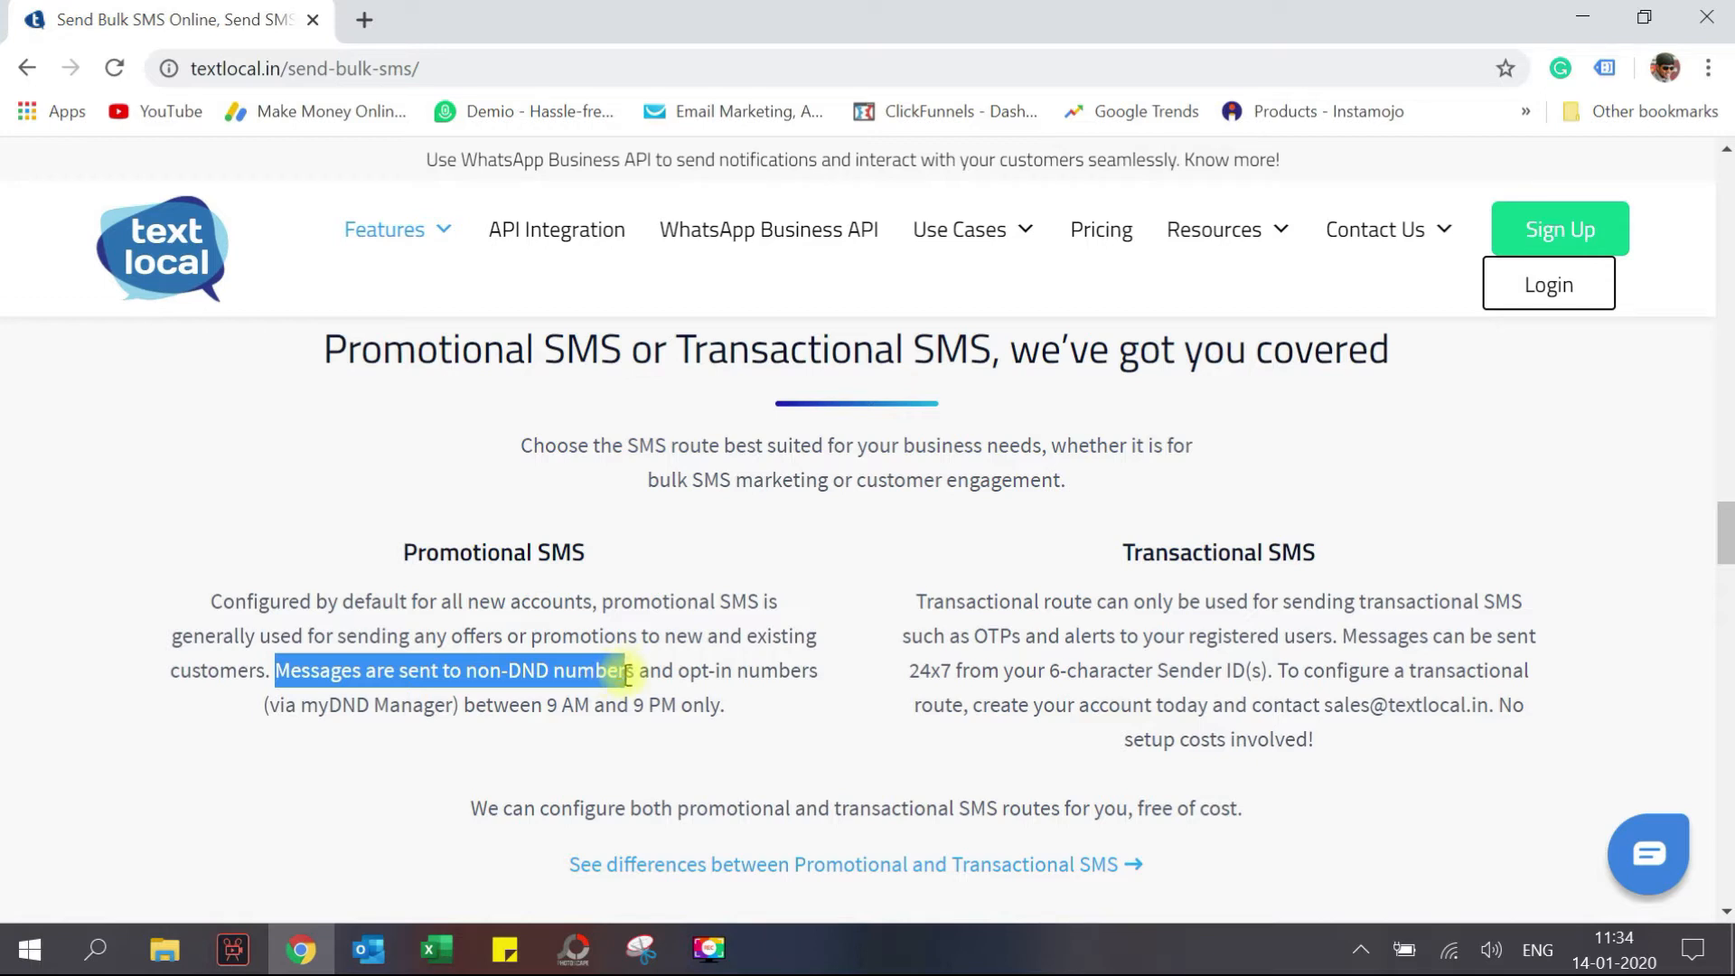
left_click(750, 709)
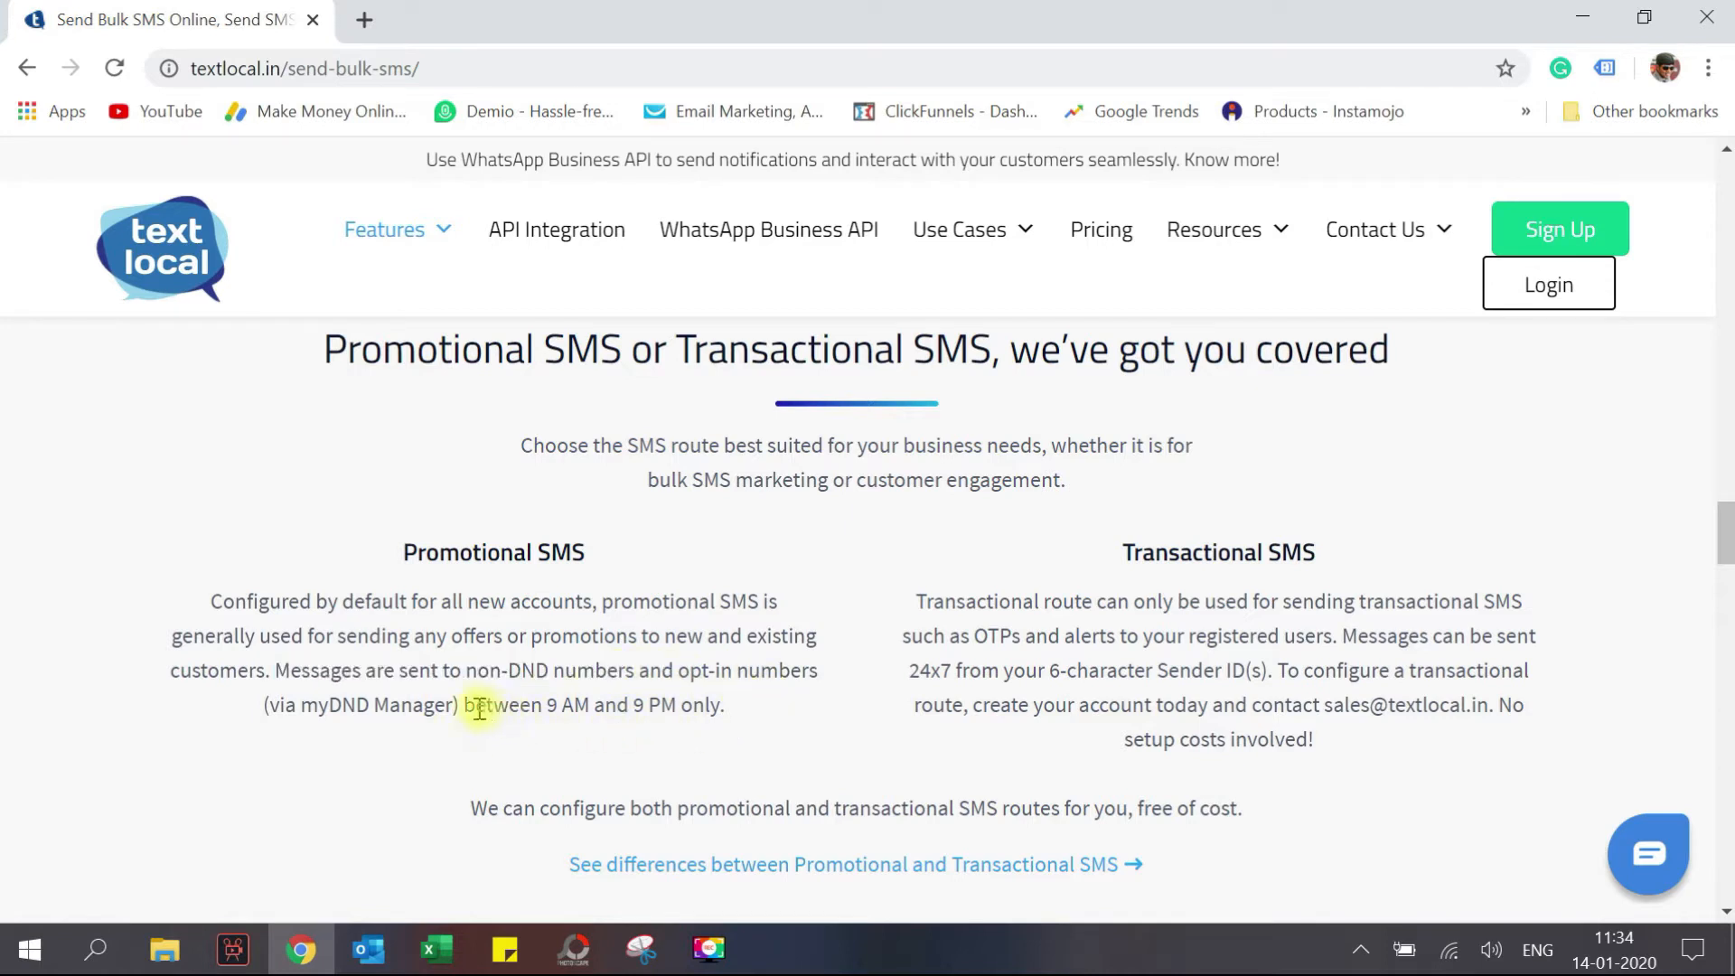
left_click_drag(479, 708, 724, 704)
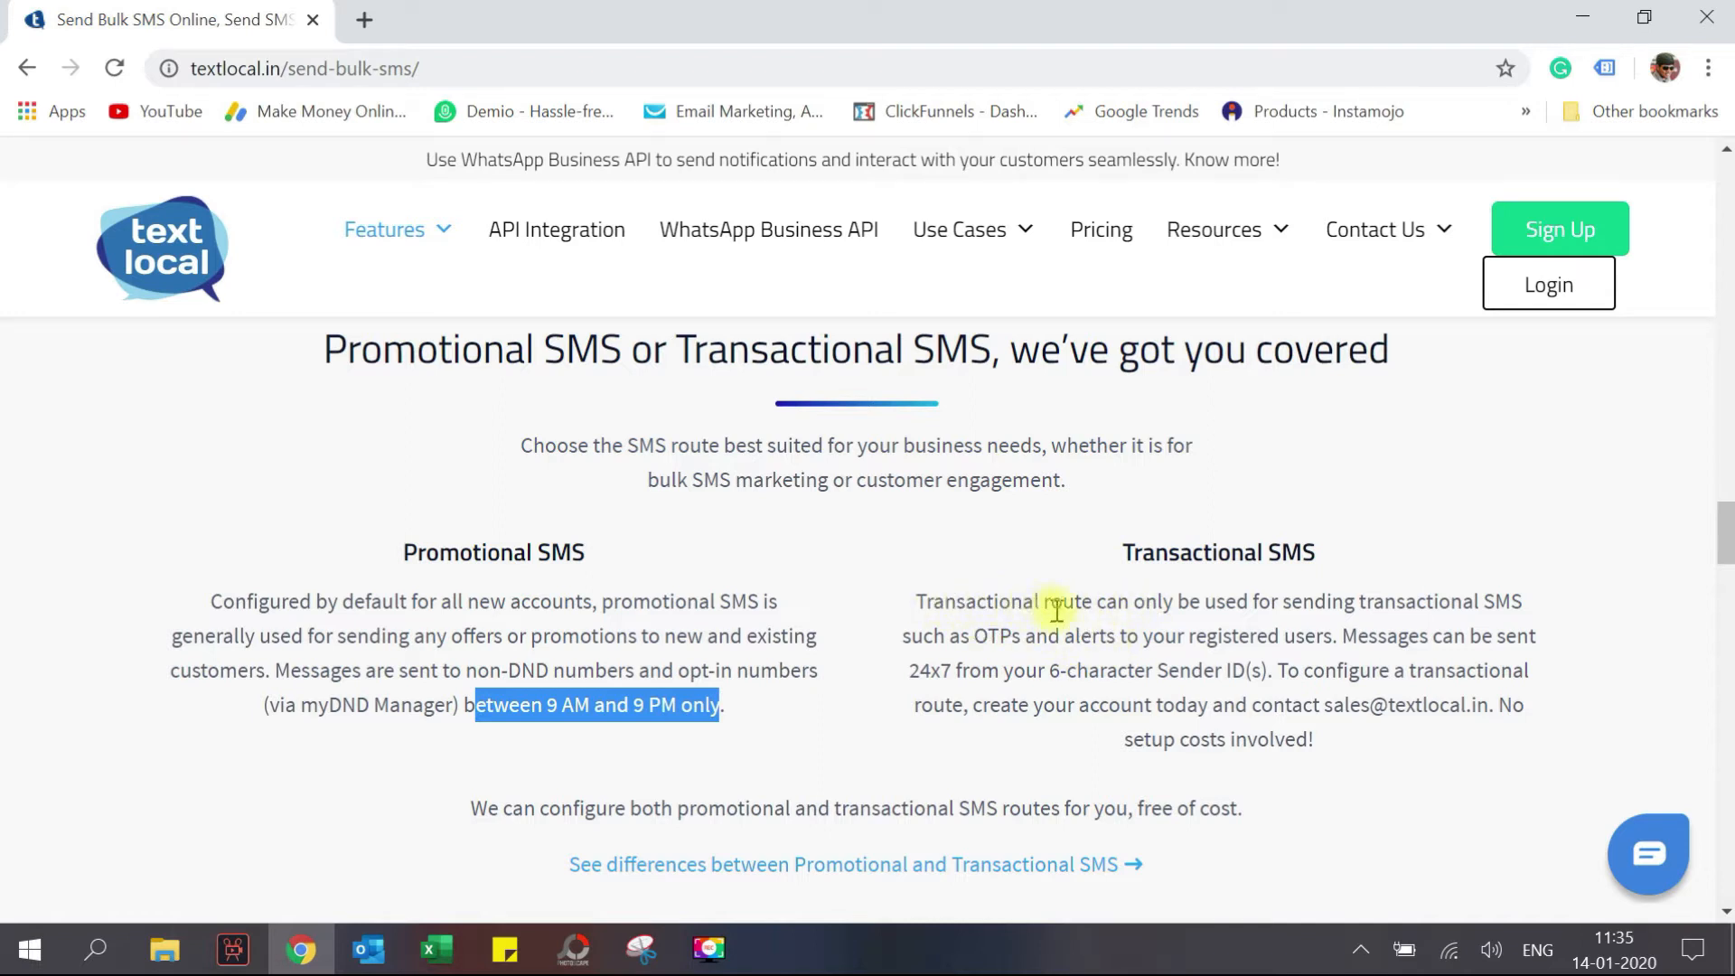
- Read the Transactional SMS description, highlighting its permitted uses, the Sender ID rule and how to configure the route
left_click(1300, 604)
left_click_drag(1302, 618, 1294, 638)
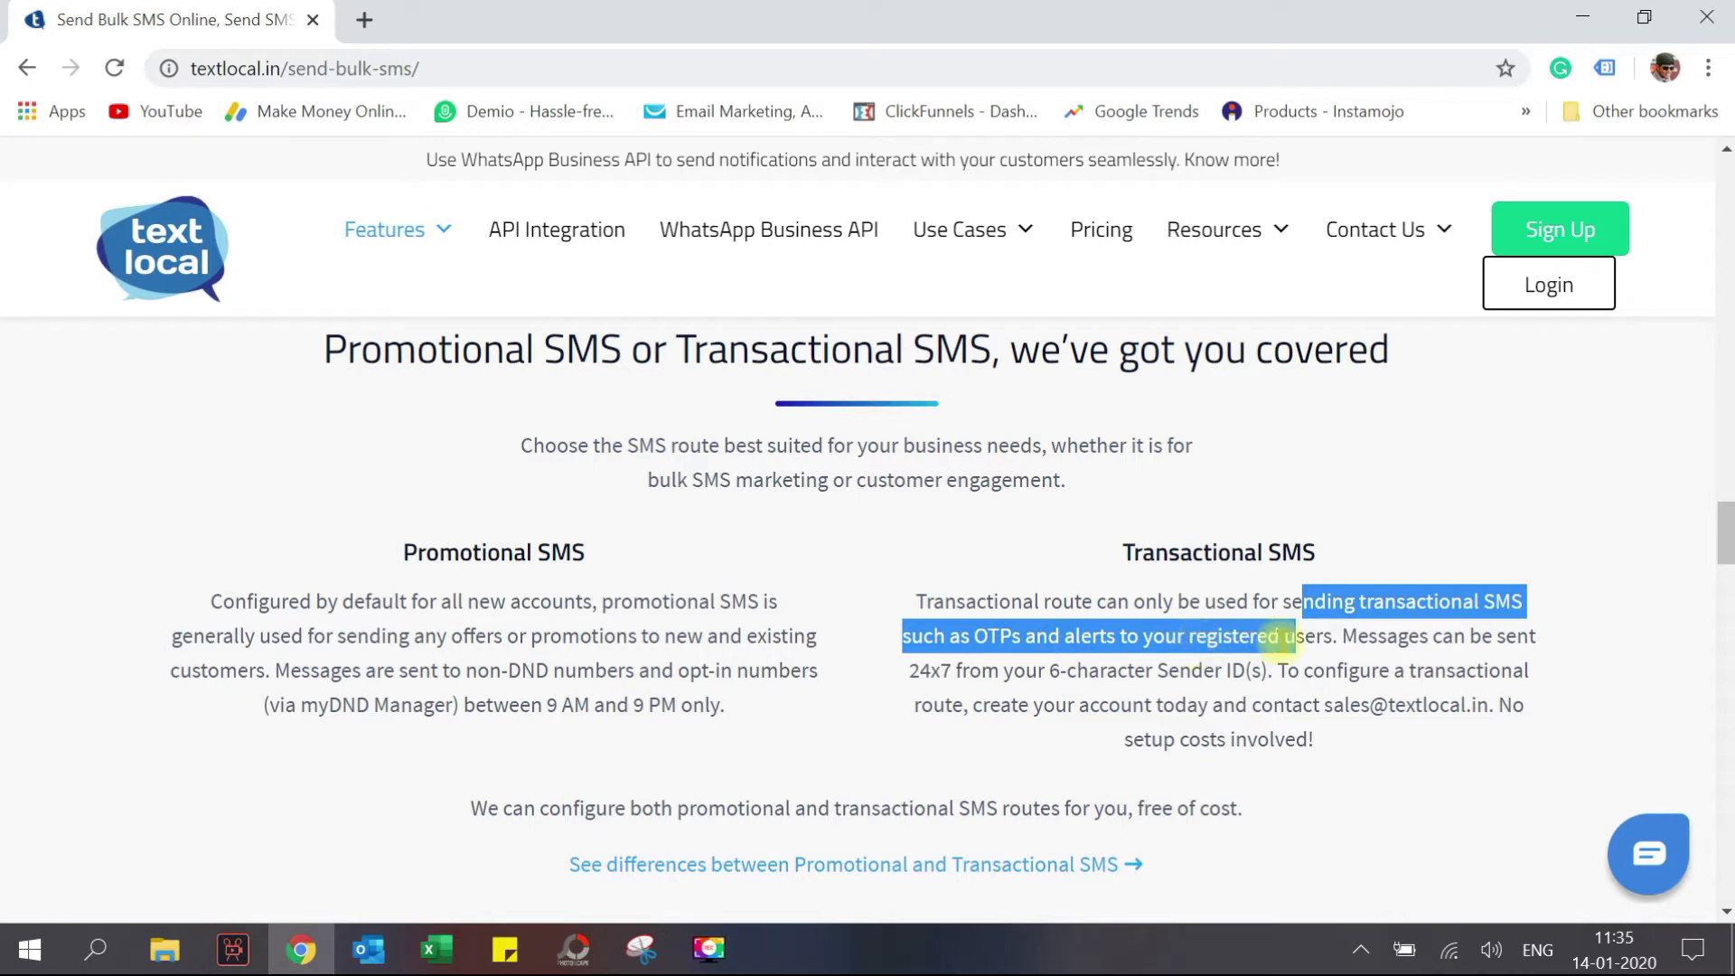
left_click_drag(1341, 635, 1350, 669)
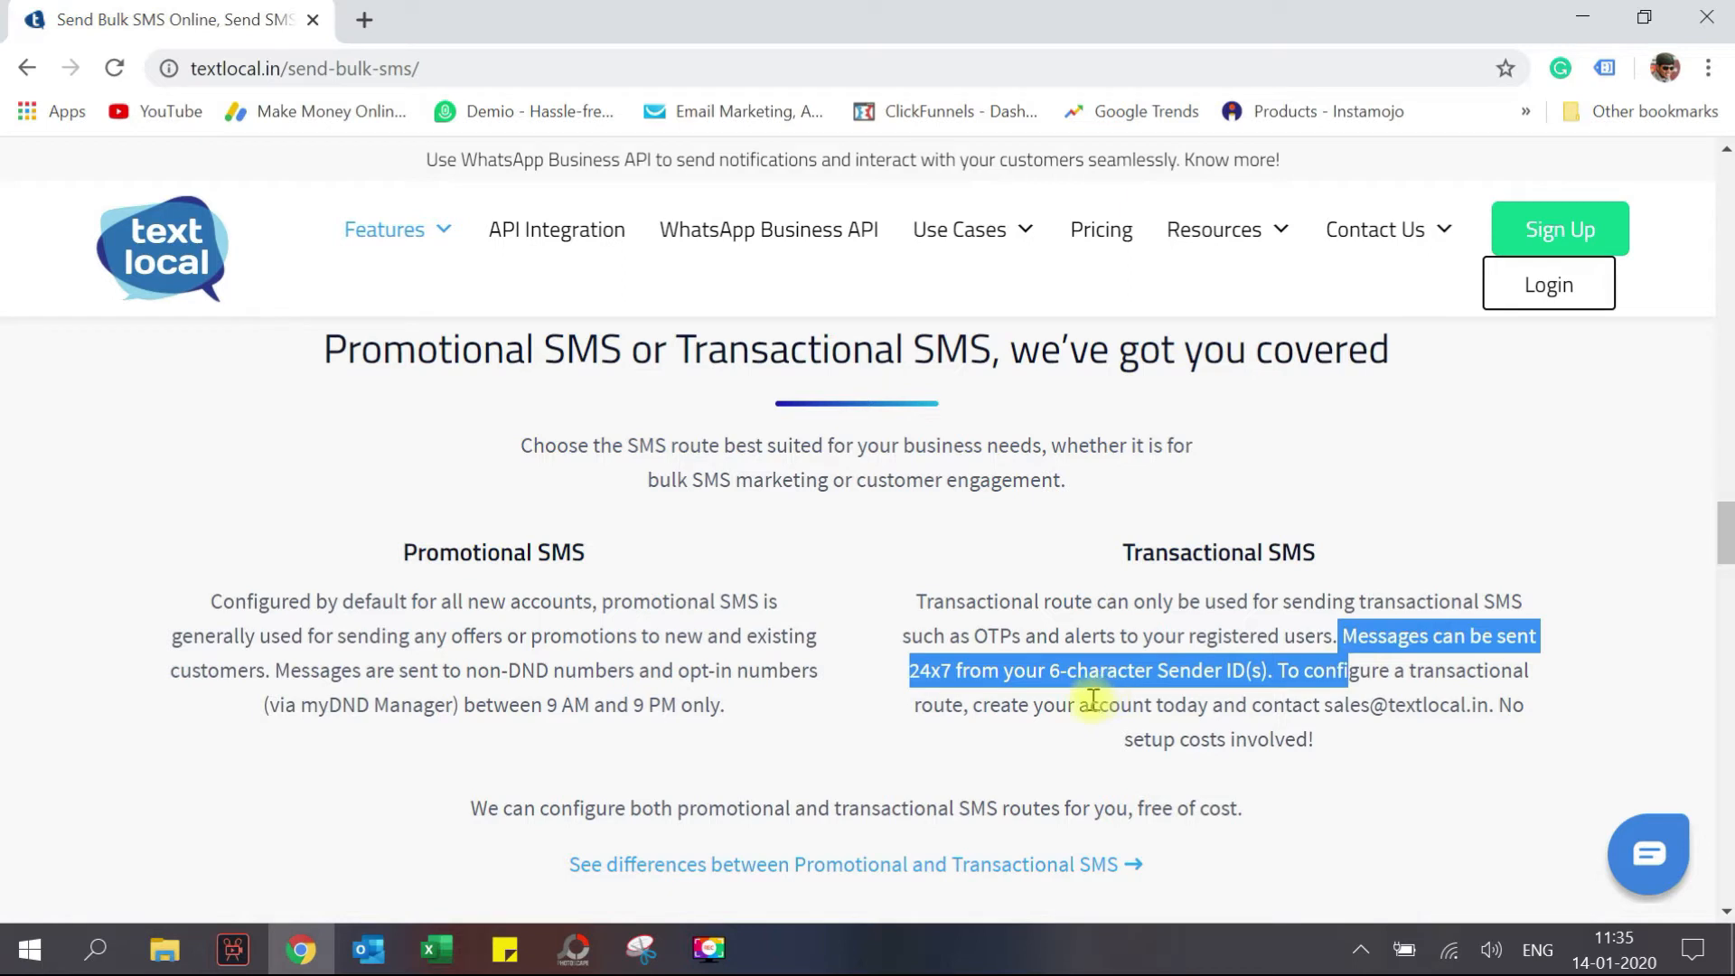
left_click(1175, 689)
left_click_drag(1046, 671, 1248, 670)
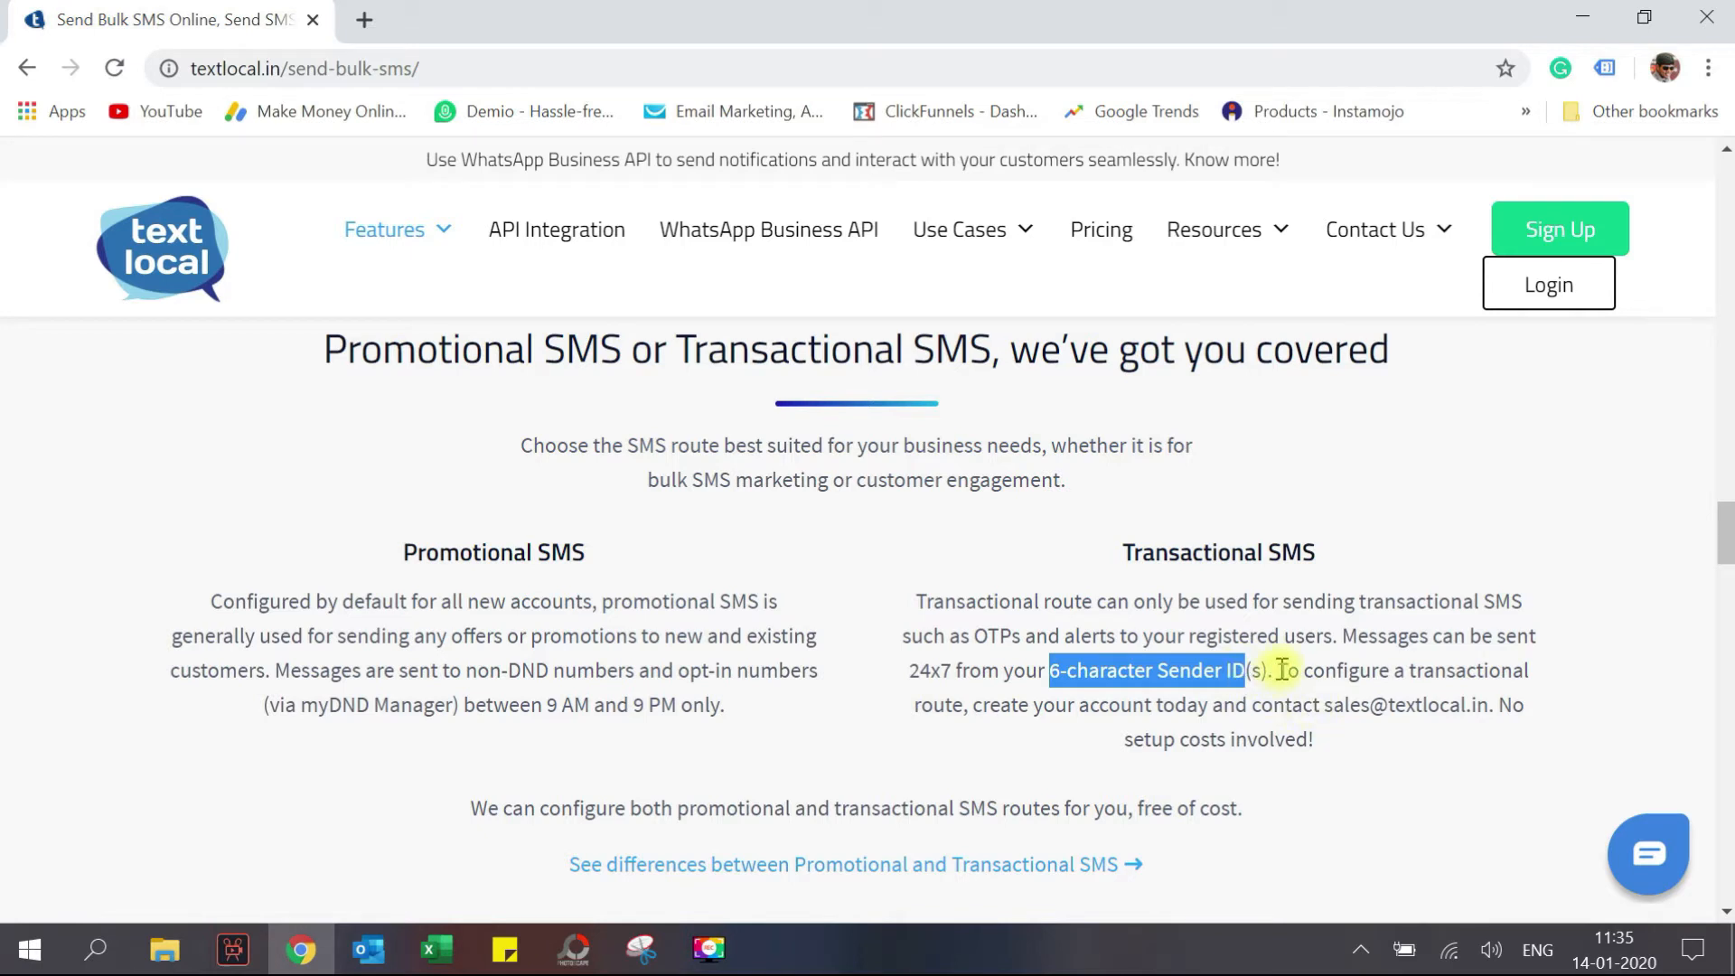
left_click_drag(1277, 670, 1322, 705)
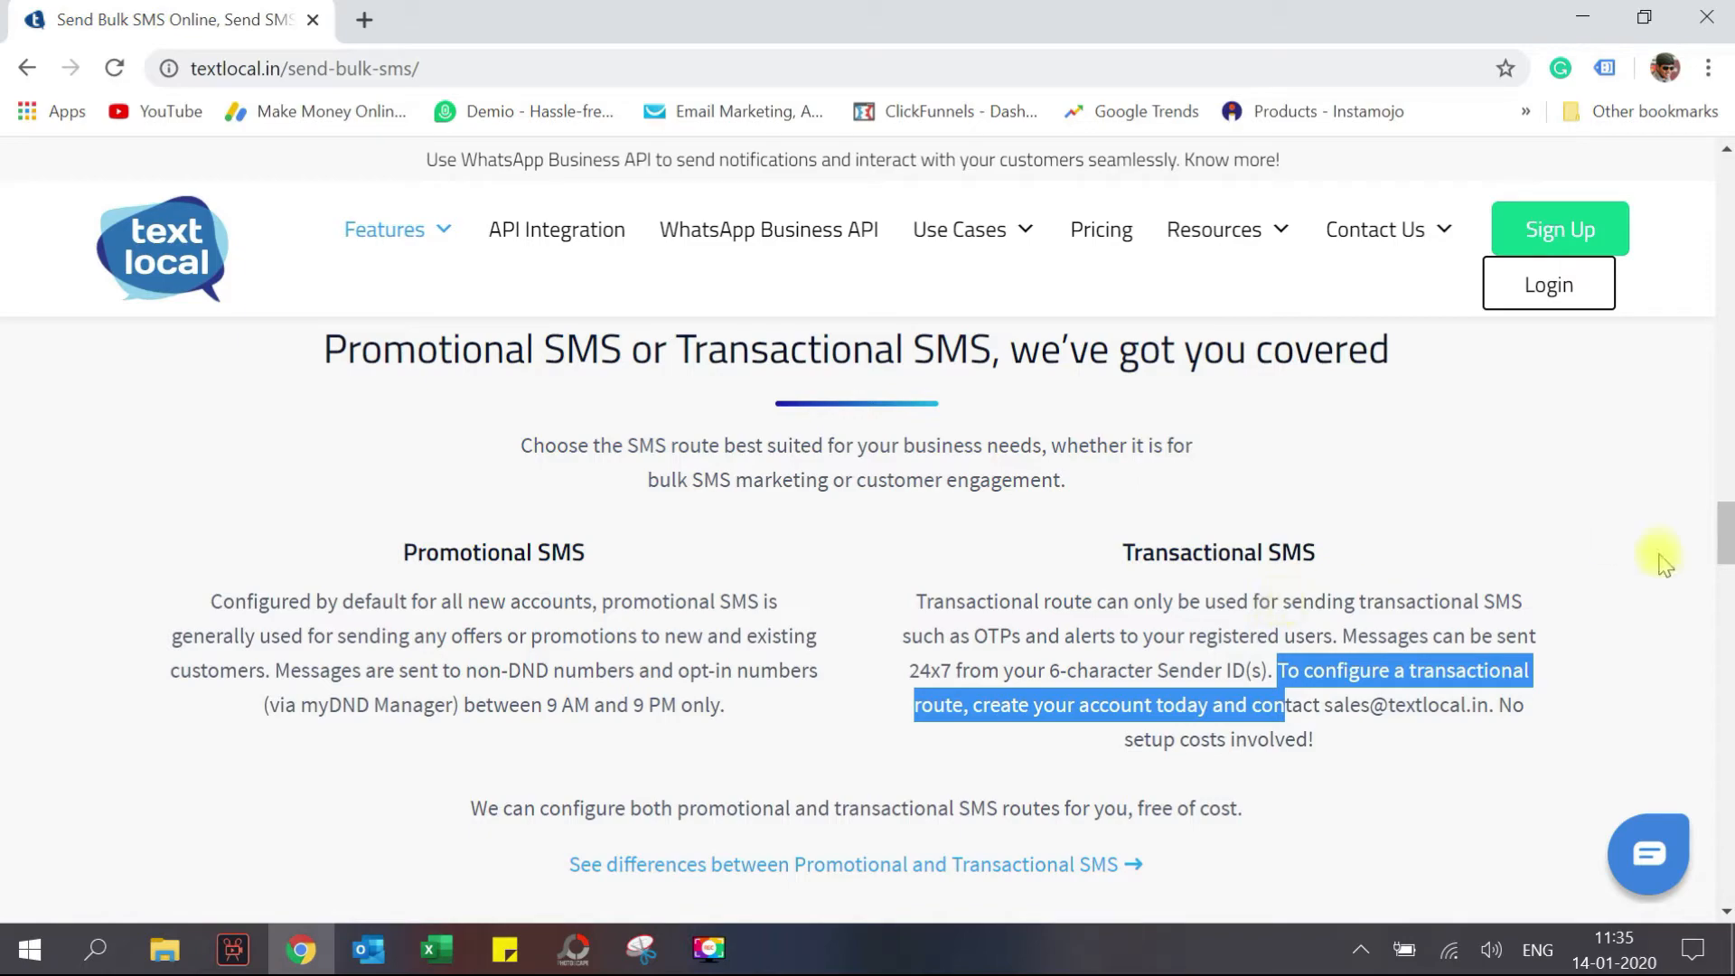
- Open the sign-up page and look over the account creation form and listed benefits
left_click_drag(1727, 556, 1727, 199)
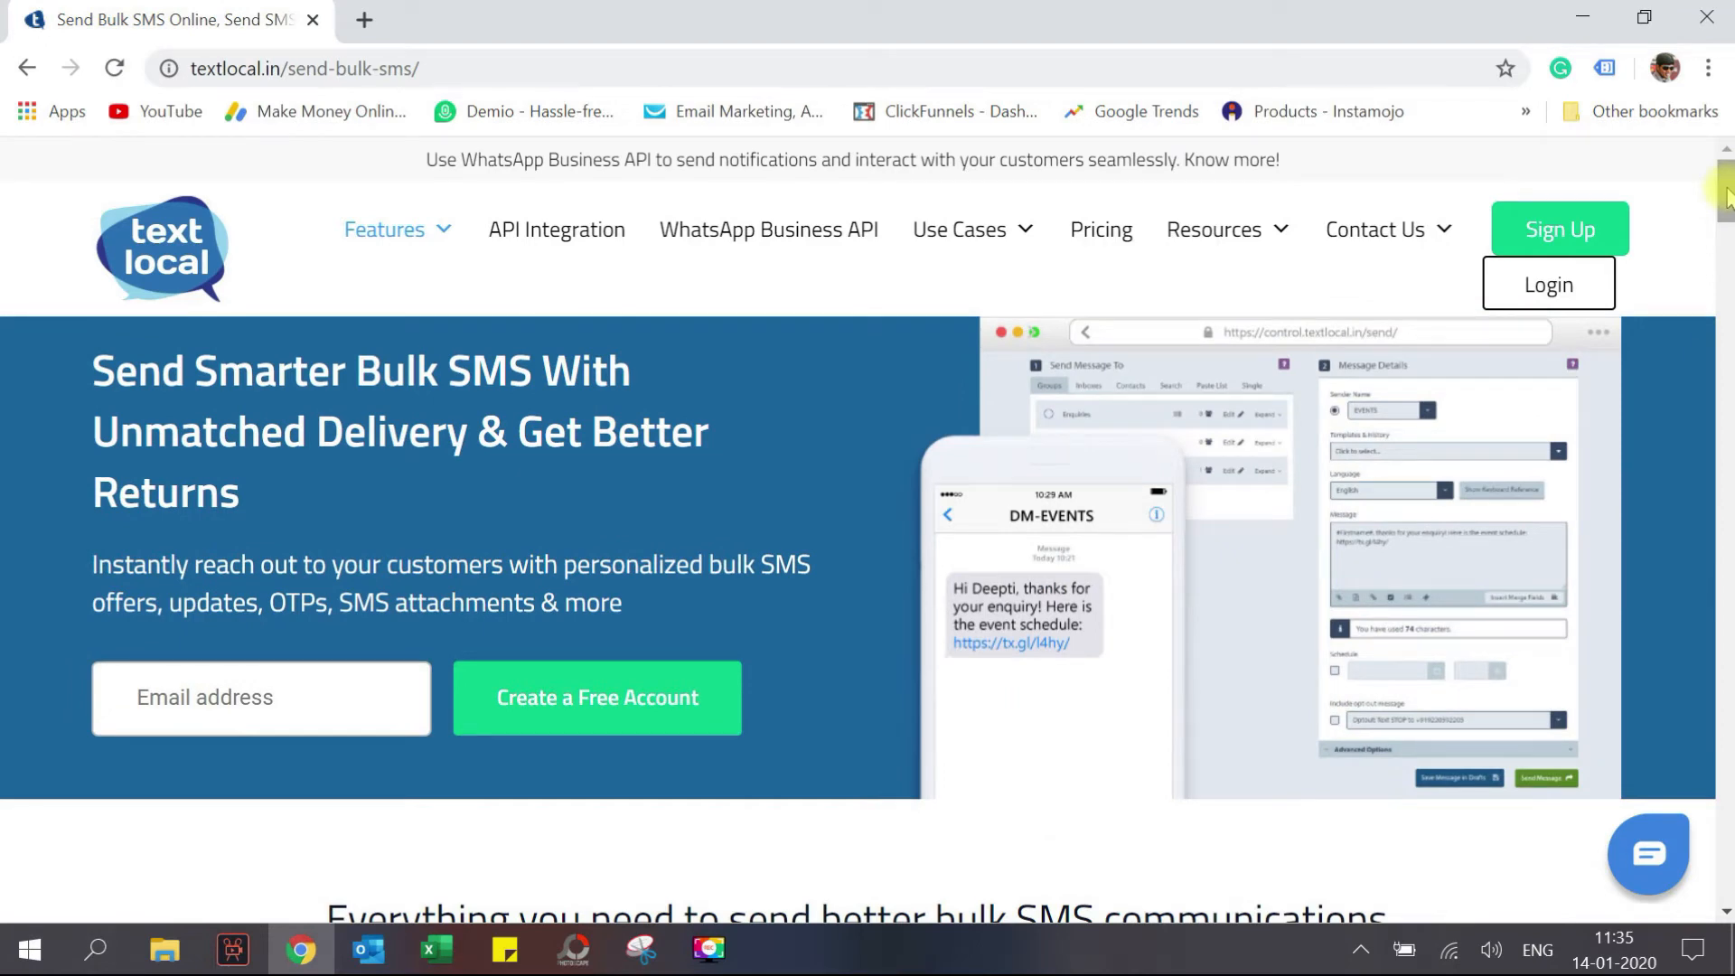
left_click(1576, 240)
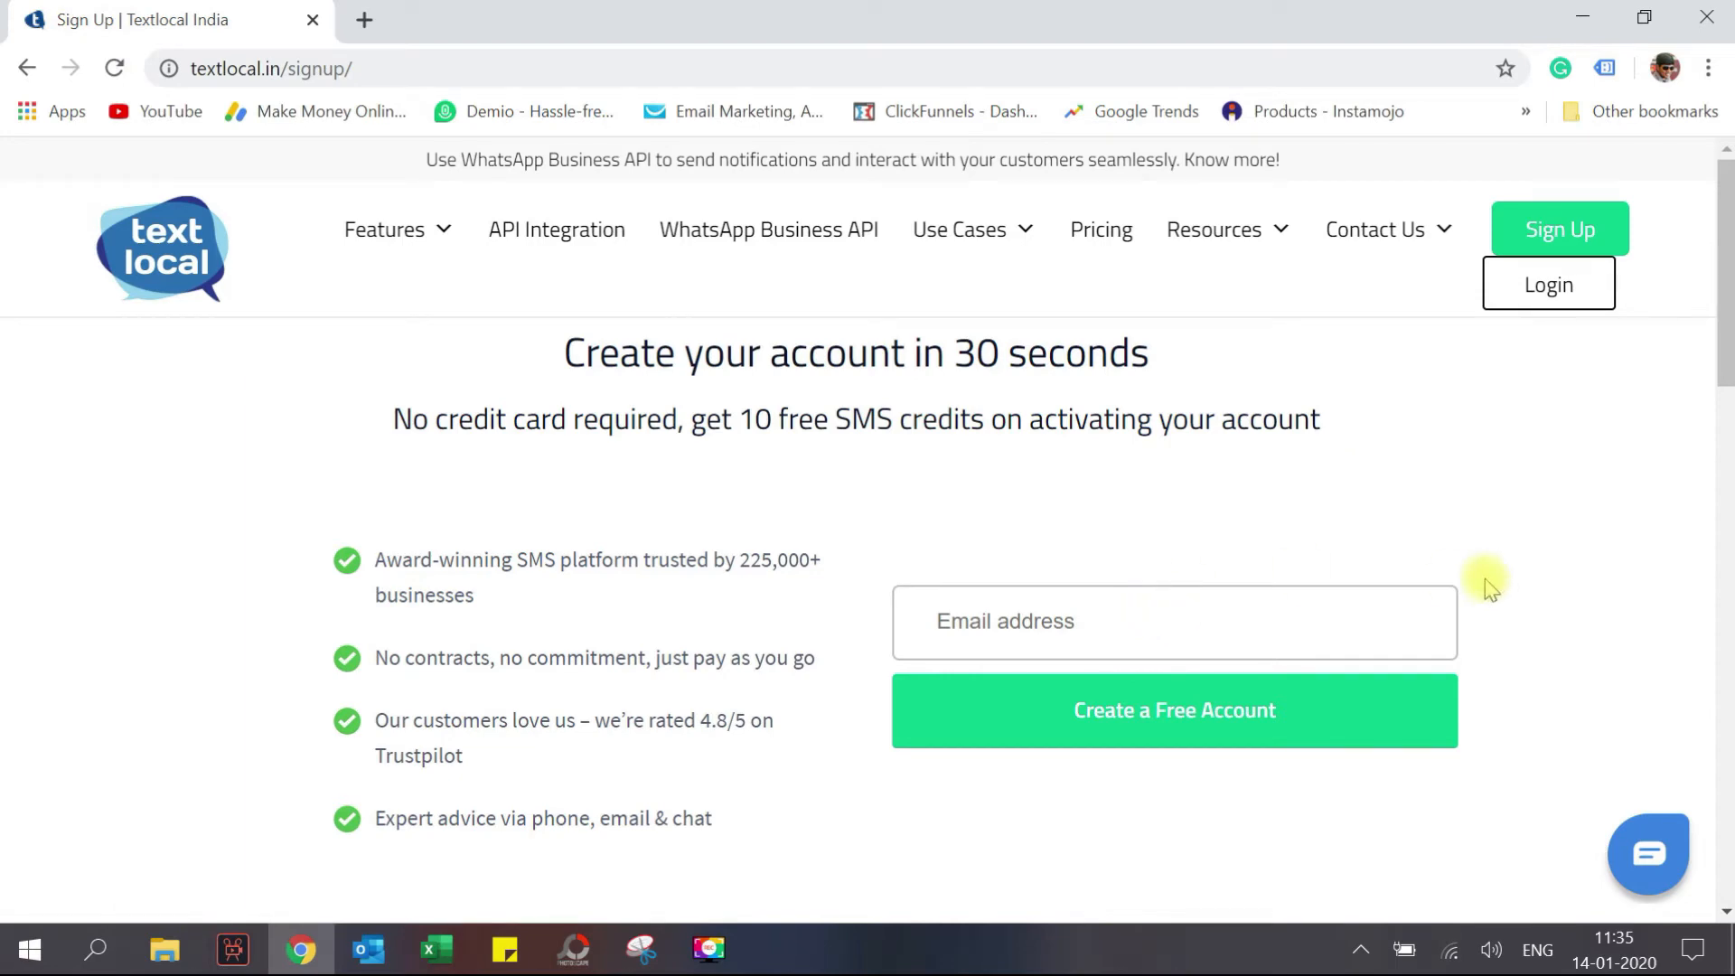
scroll(1483, 582, "down", 4)
scroll(1484, 581, "up", 4)
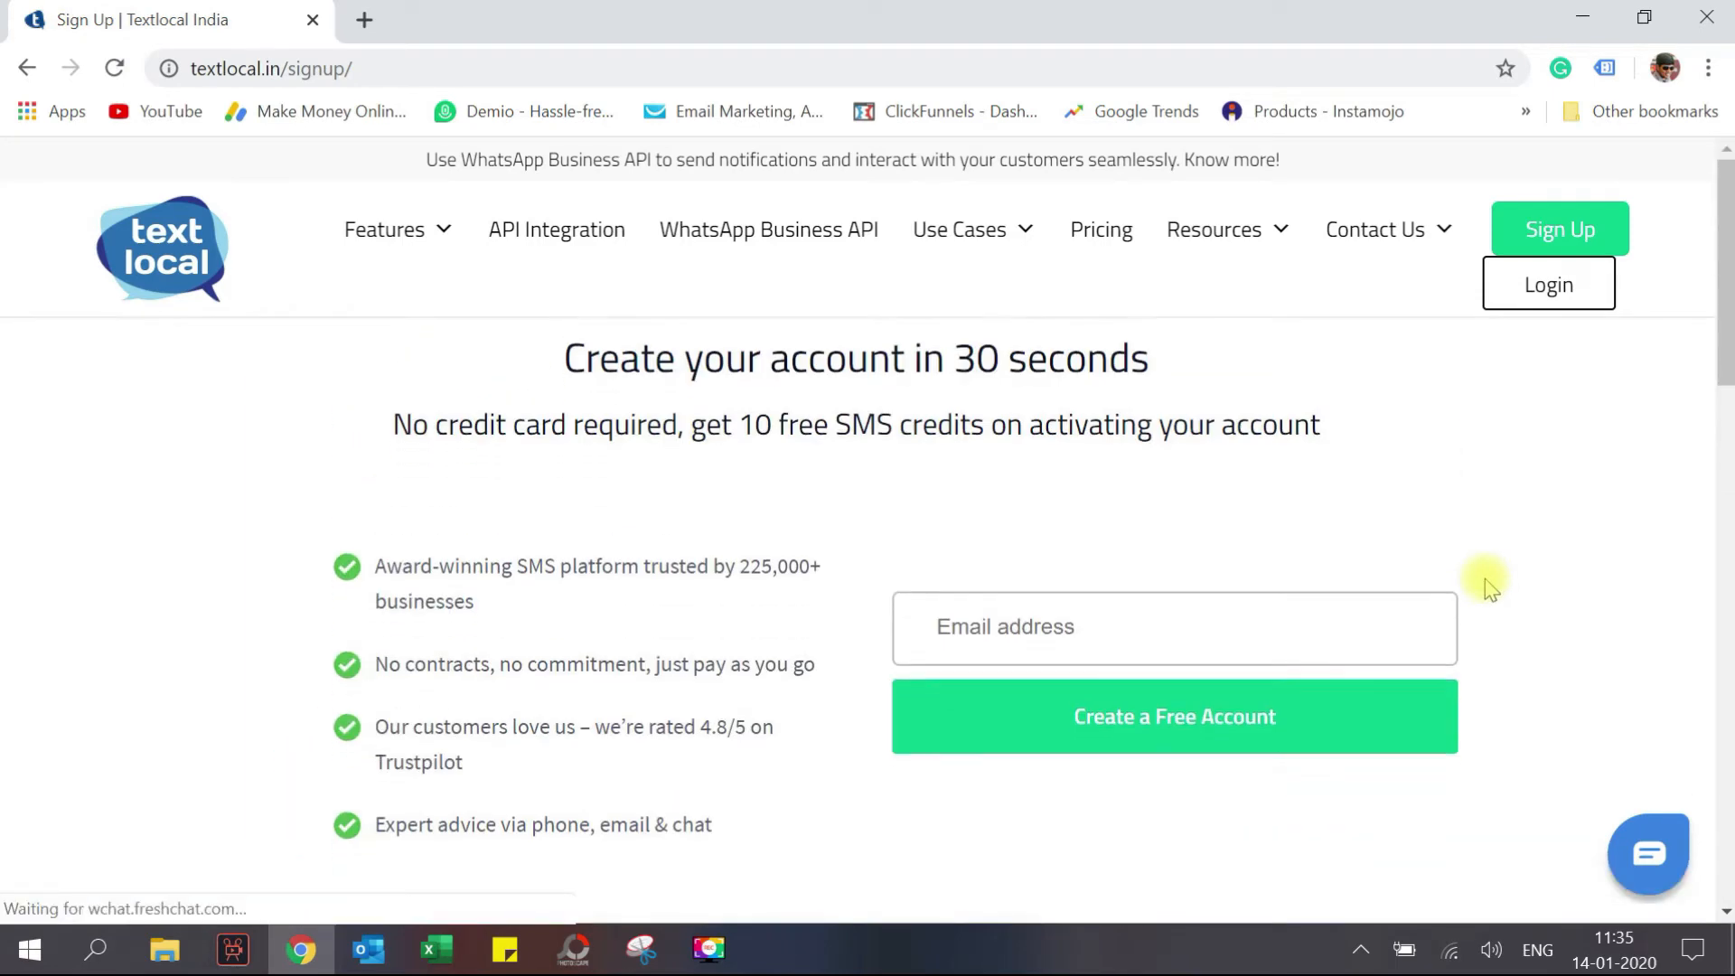
- Open the bulk SMS pricing page and review the message bundles and the validity of SMS credits
left_click(1105, 236)
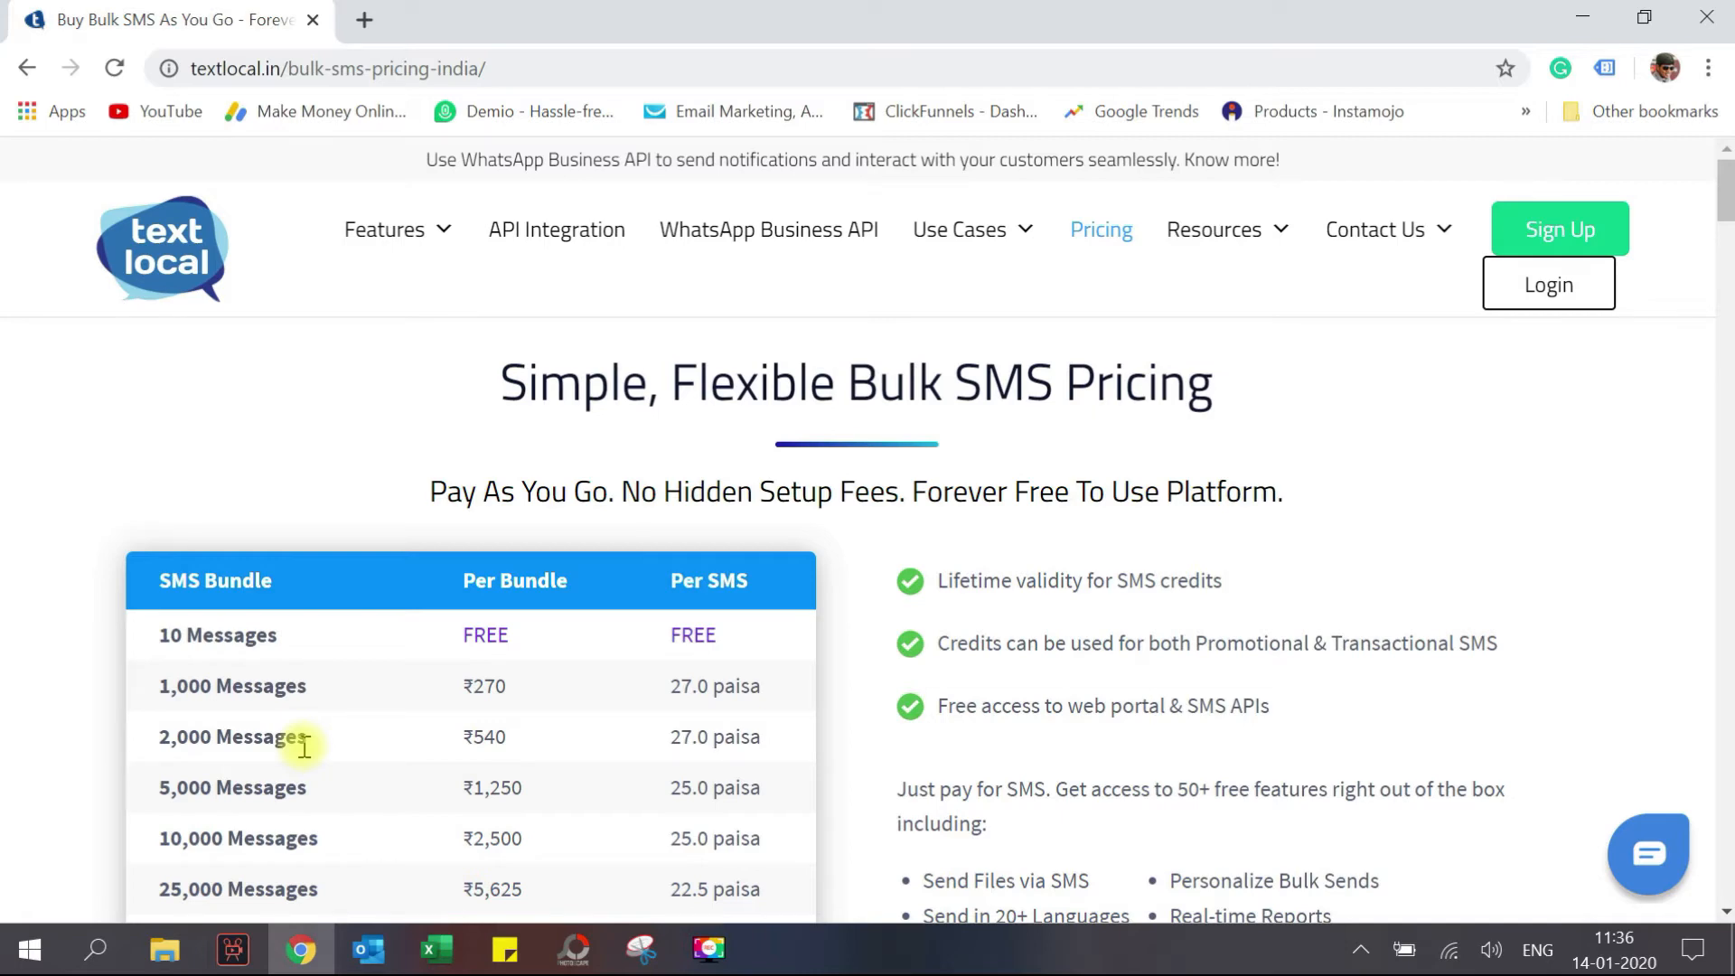
left_click_drag(1231, 583, 960, 580)
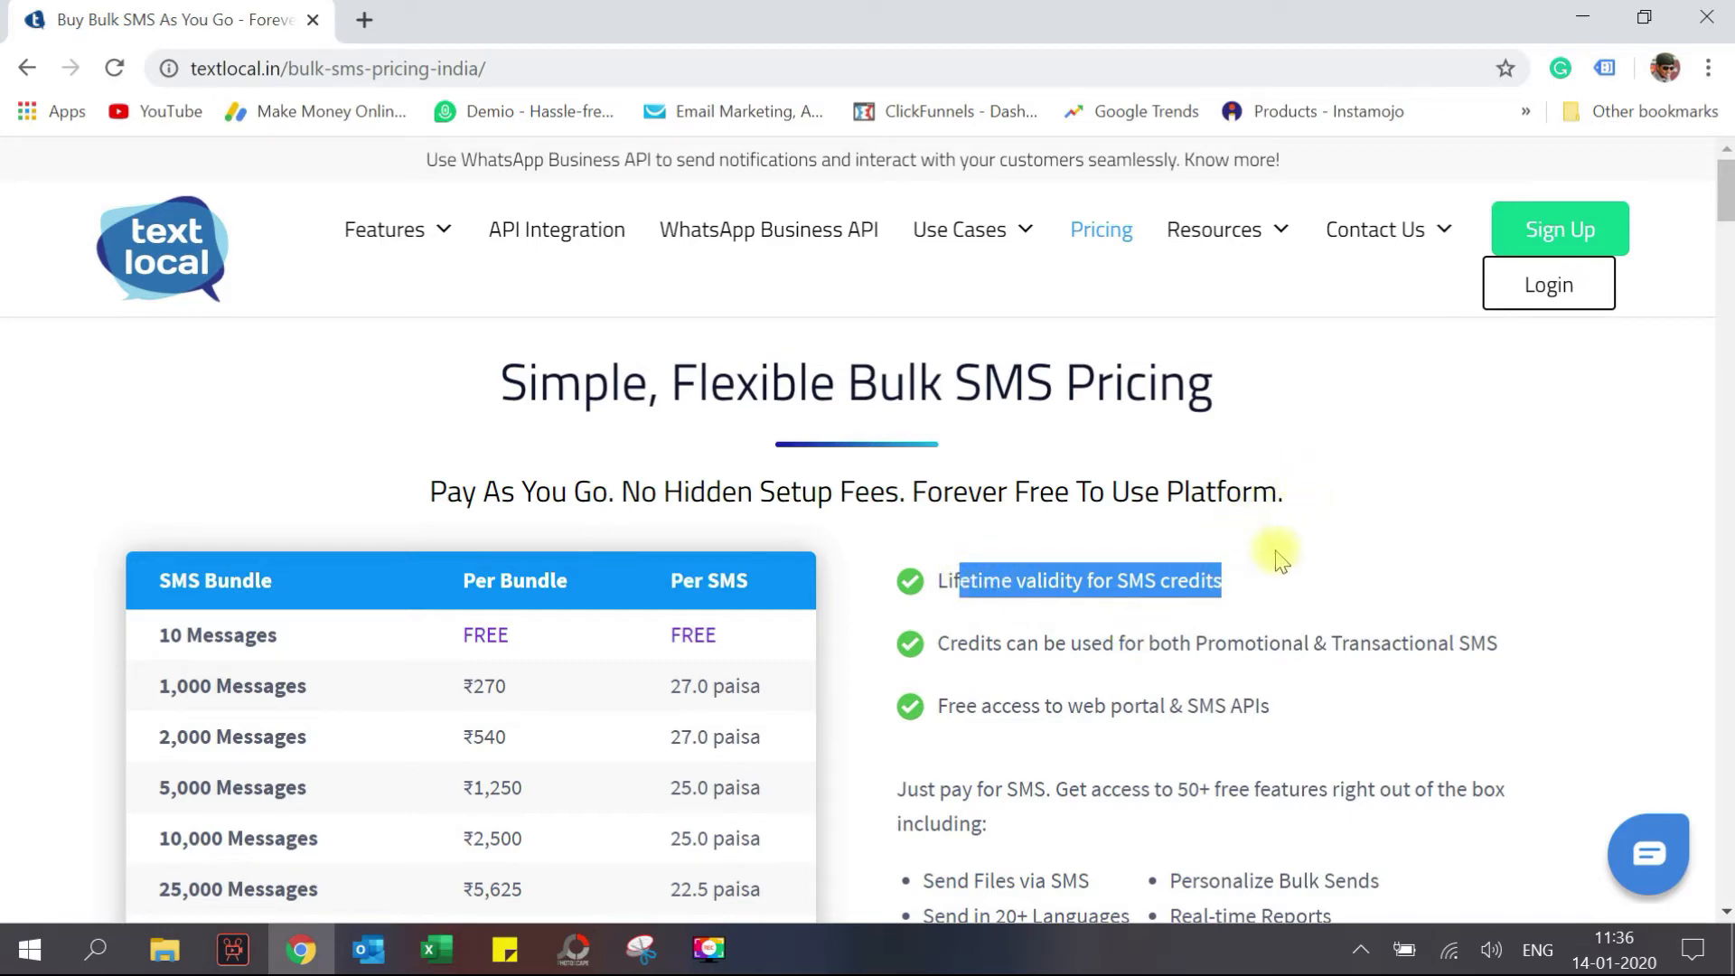
scroll(1282, 553, "down", 3)
scroll(1271, 538, "up", 3)
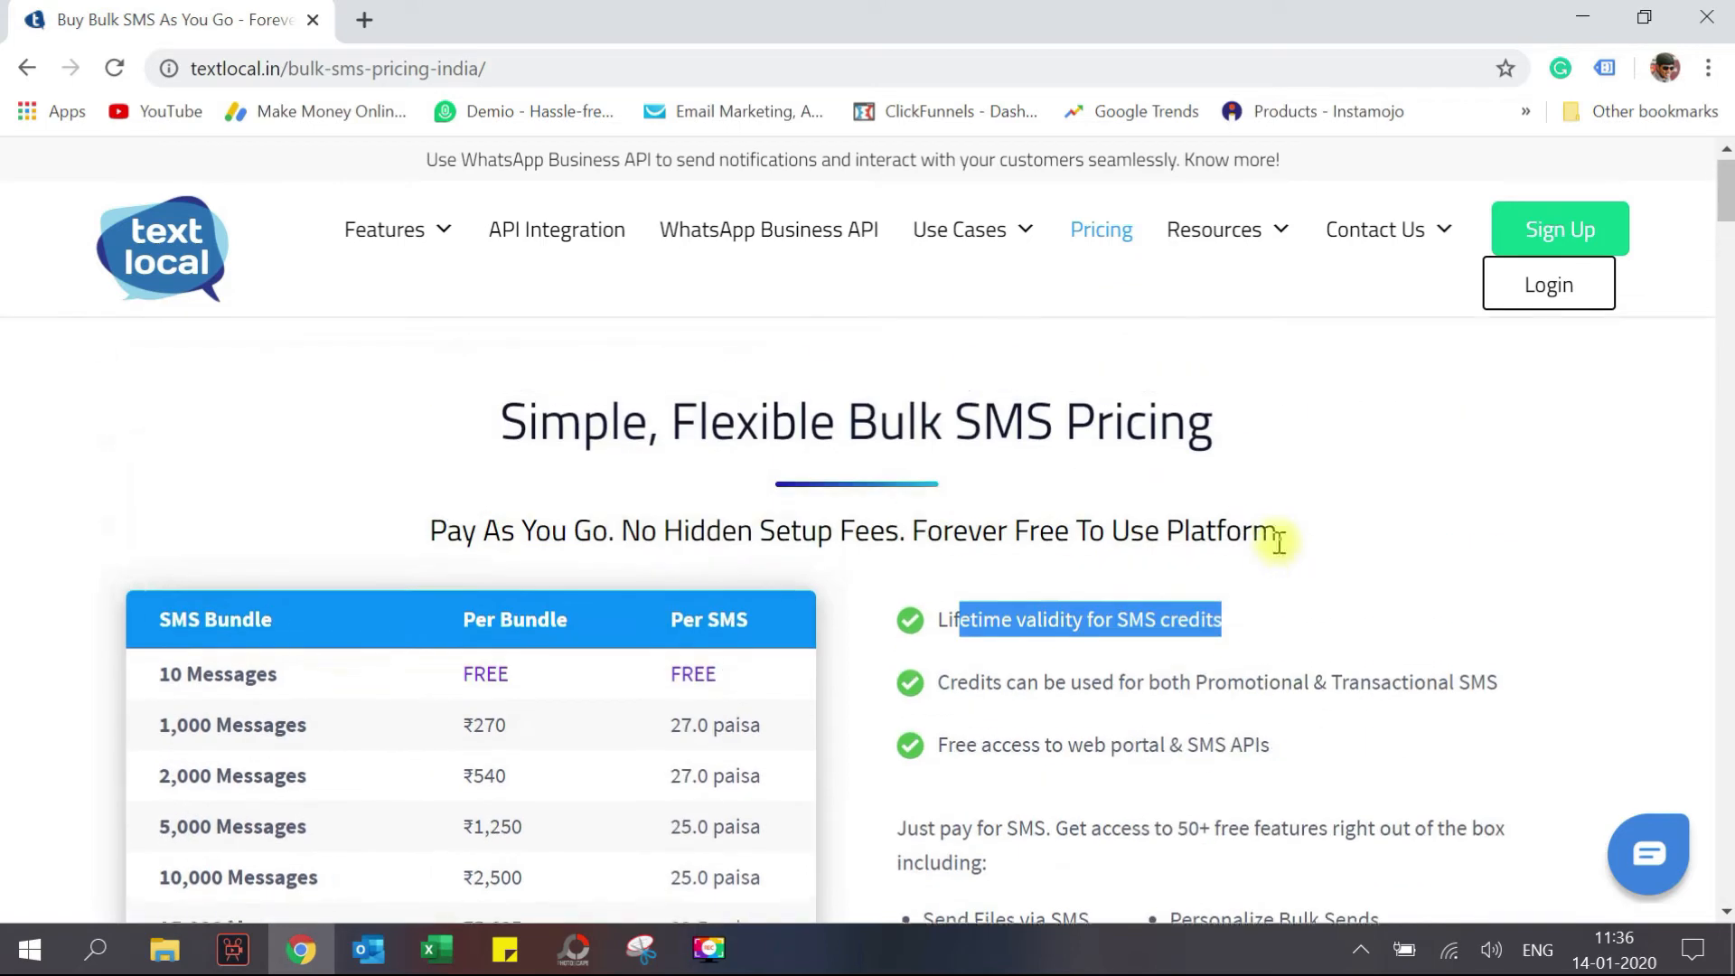
- Log in to the Textlocal control panel with the saved account credentials
left_click(1532, 291)
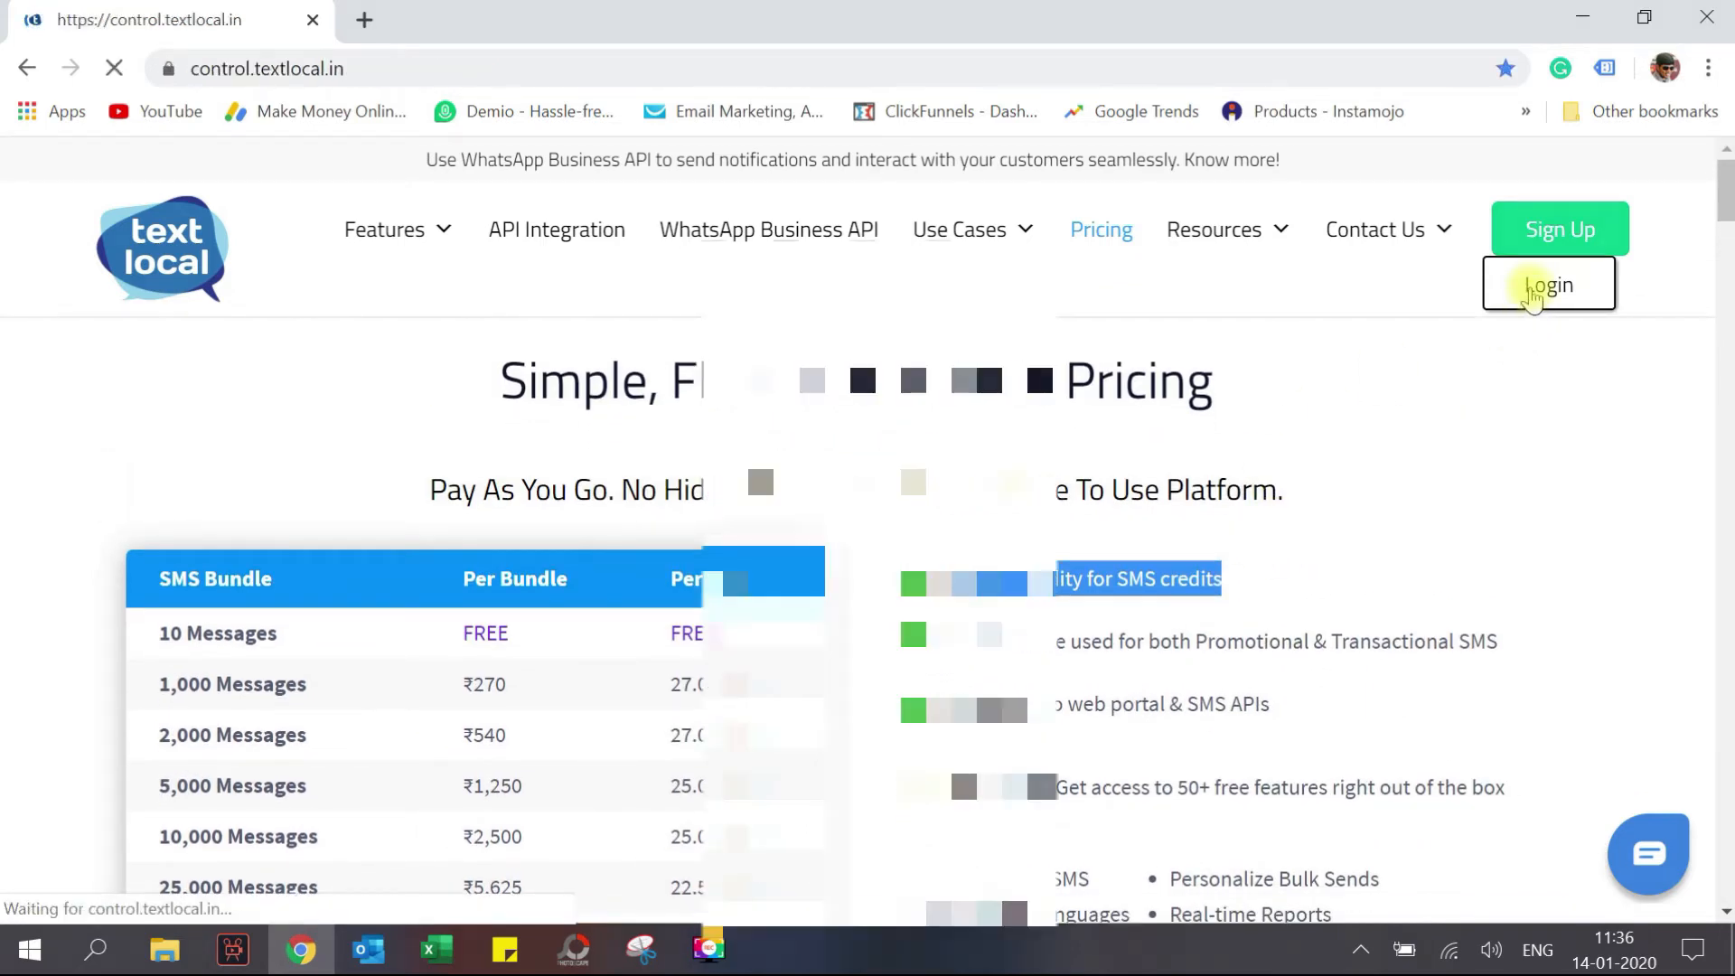
scroll(1147, 566, "down", 5)
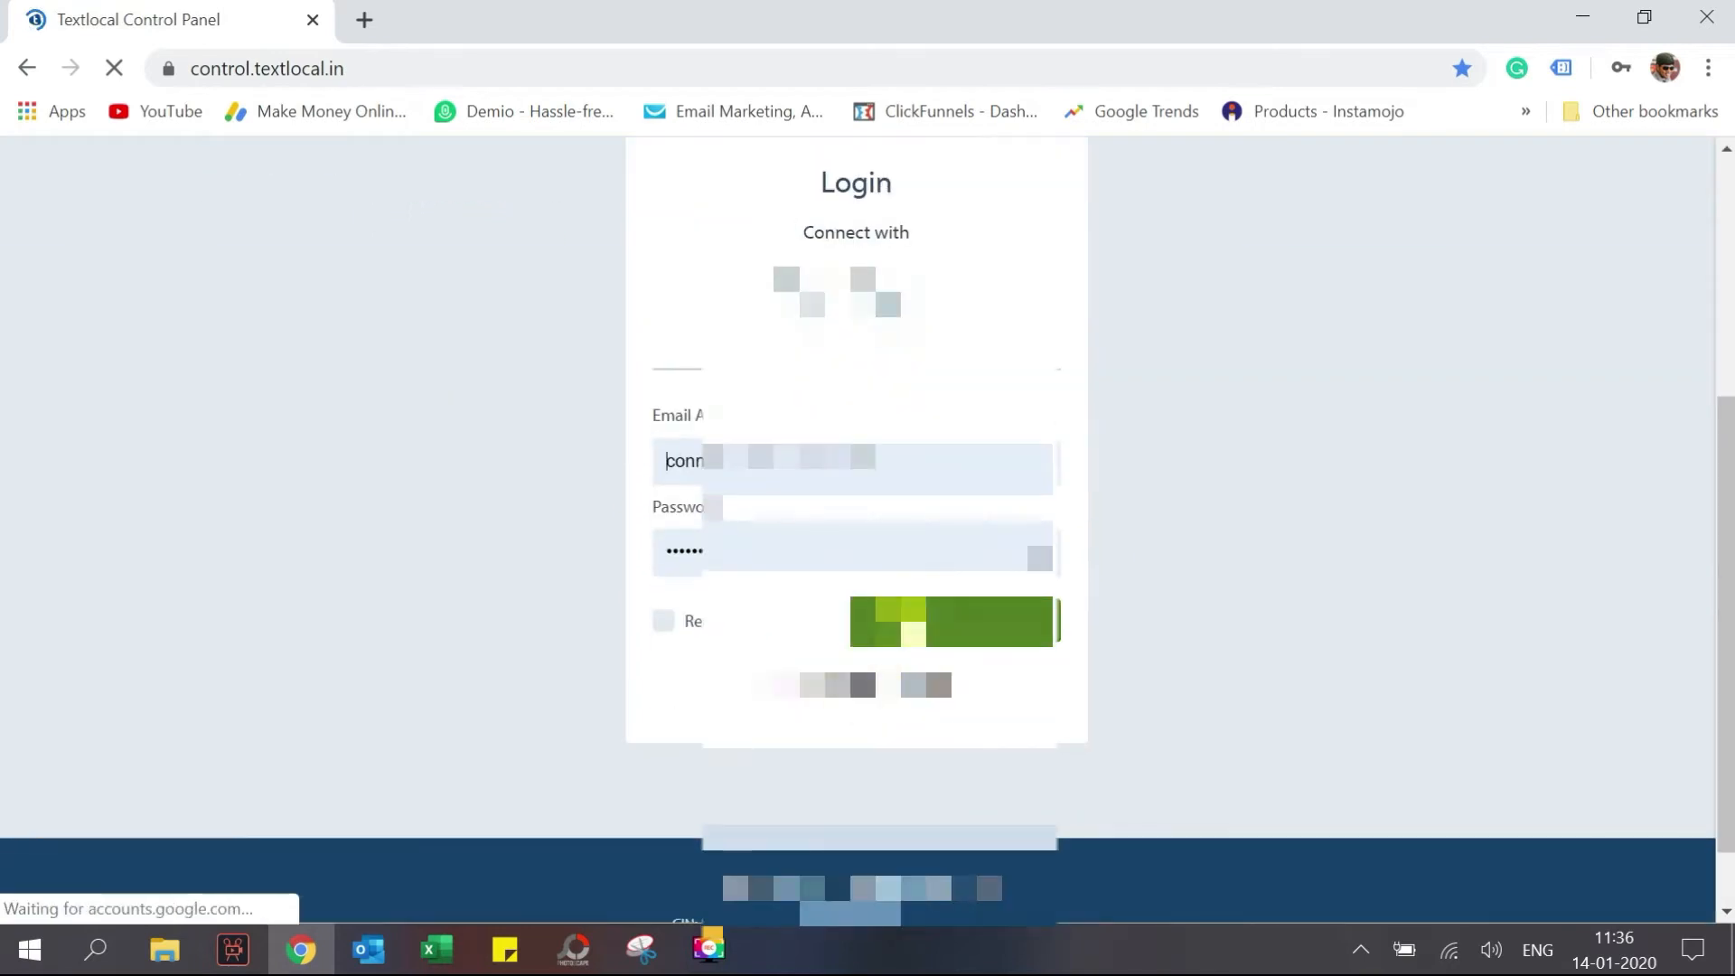
left_click(938, 622)
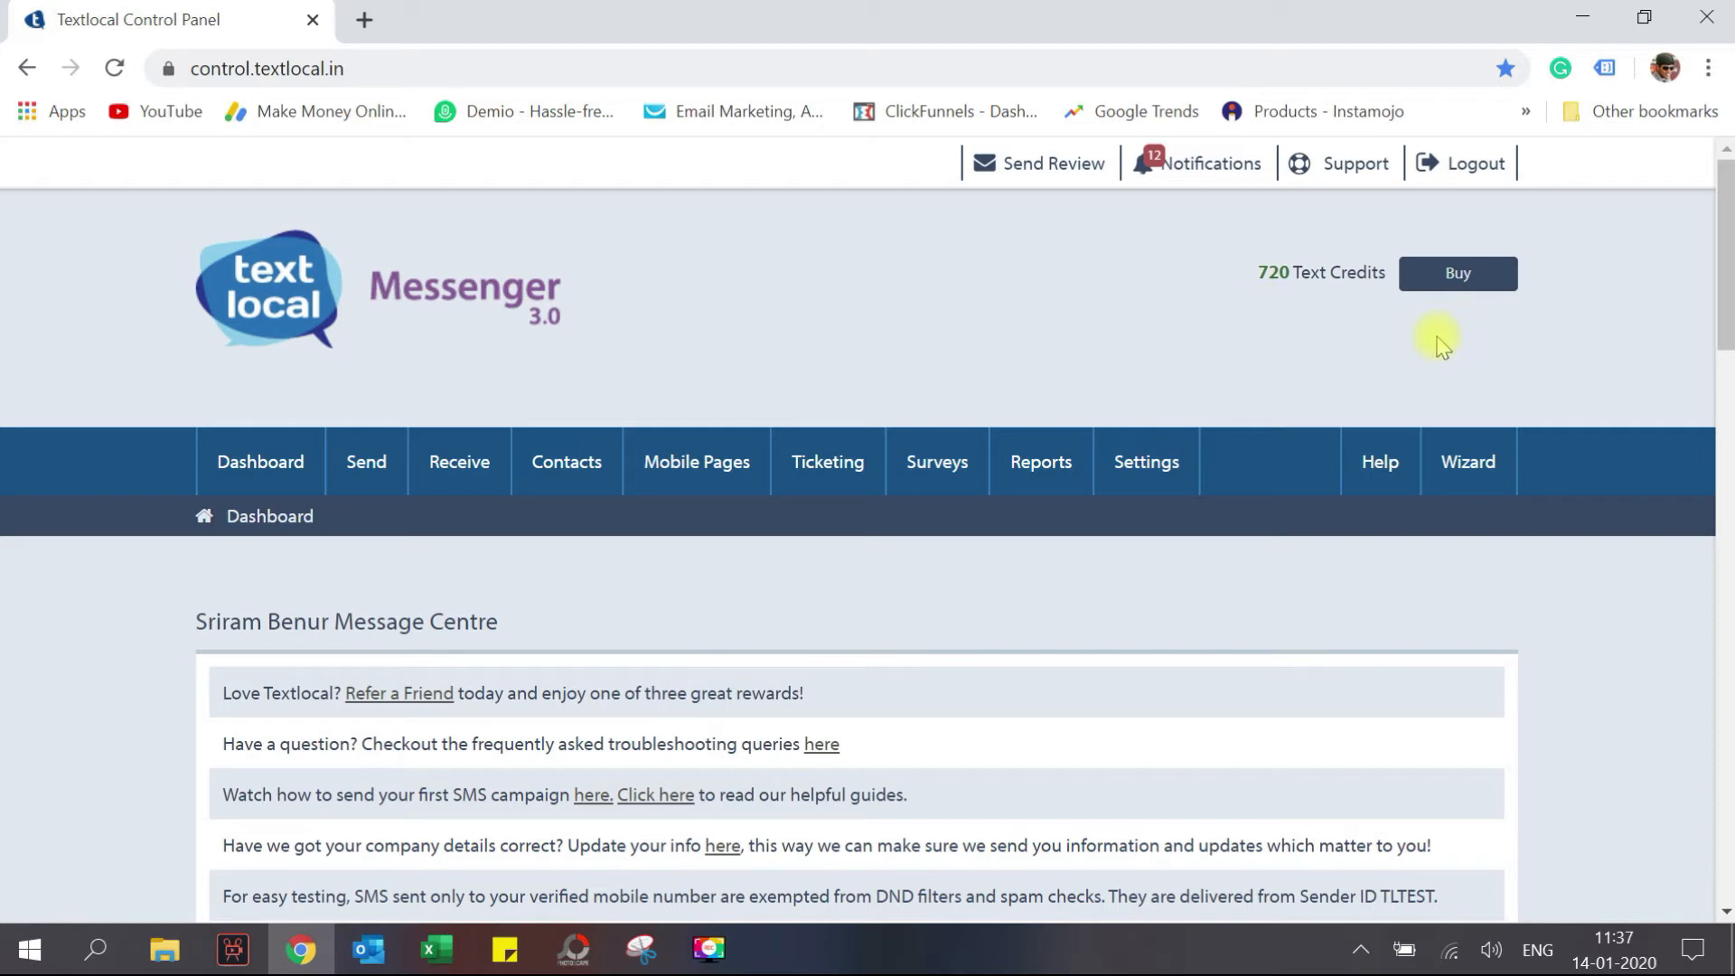
- Review the credit ordering page with its bundle selection, payment options and tax invoice form, and return to the dashboard
left_click(1471, 287)
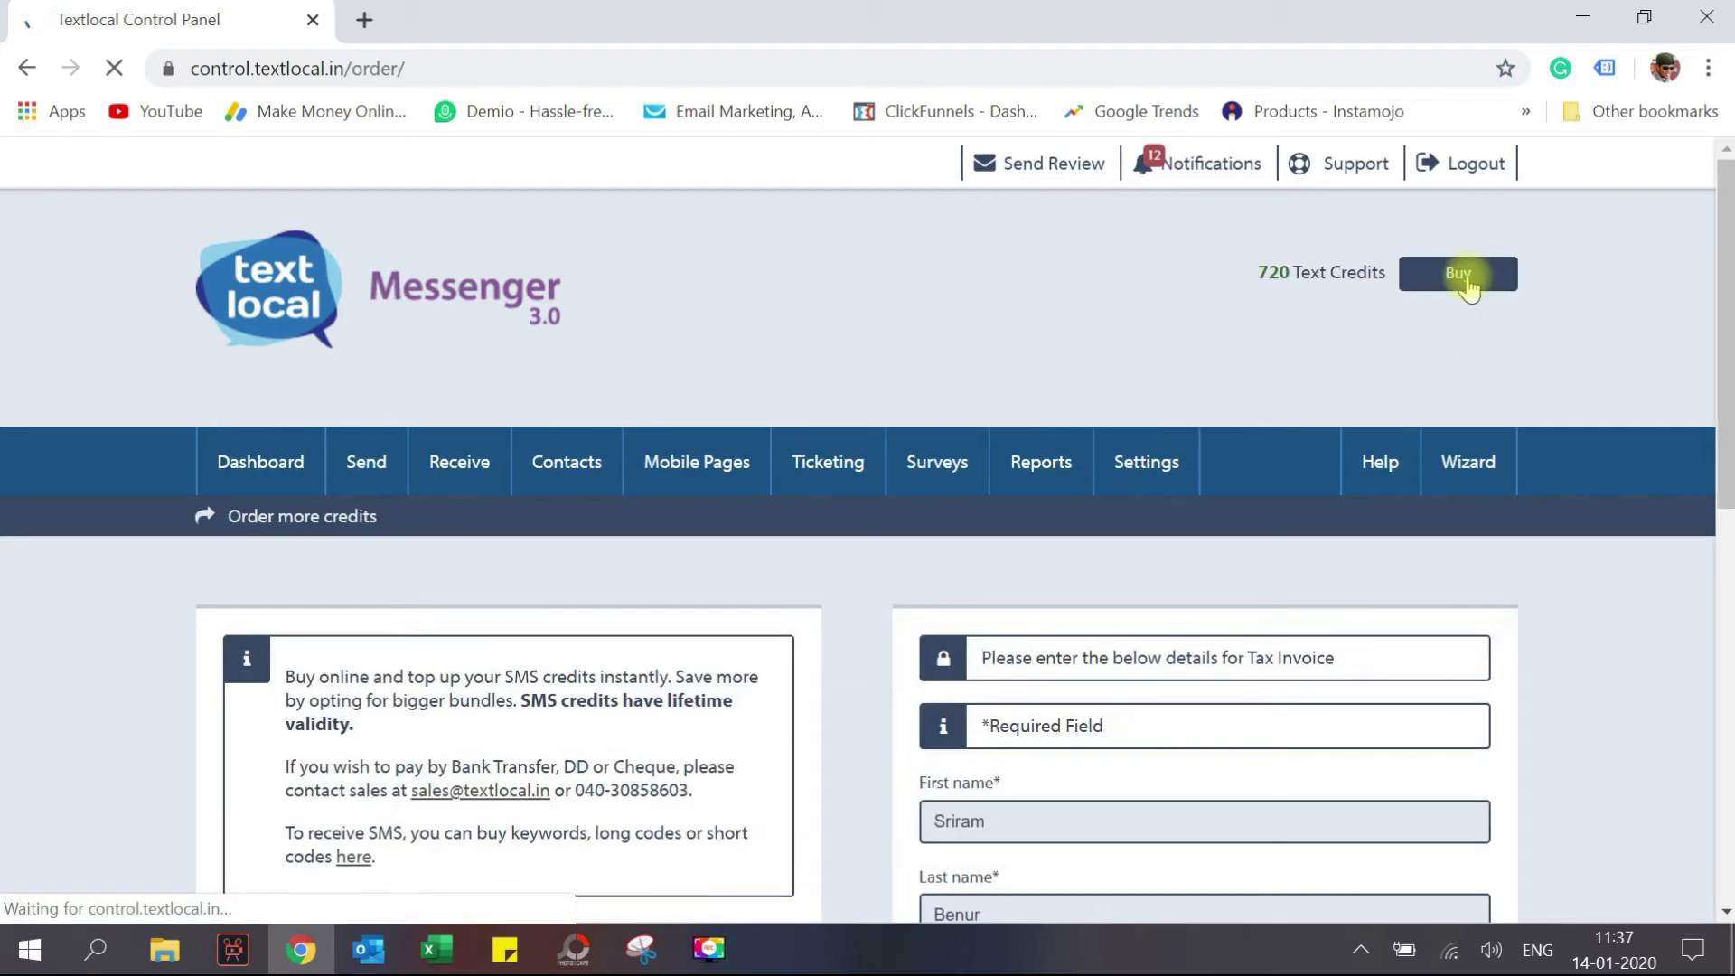
scroll(917, 448, "down", 1)
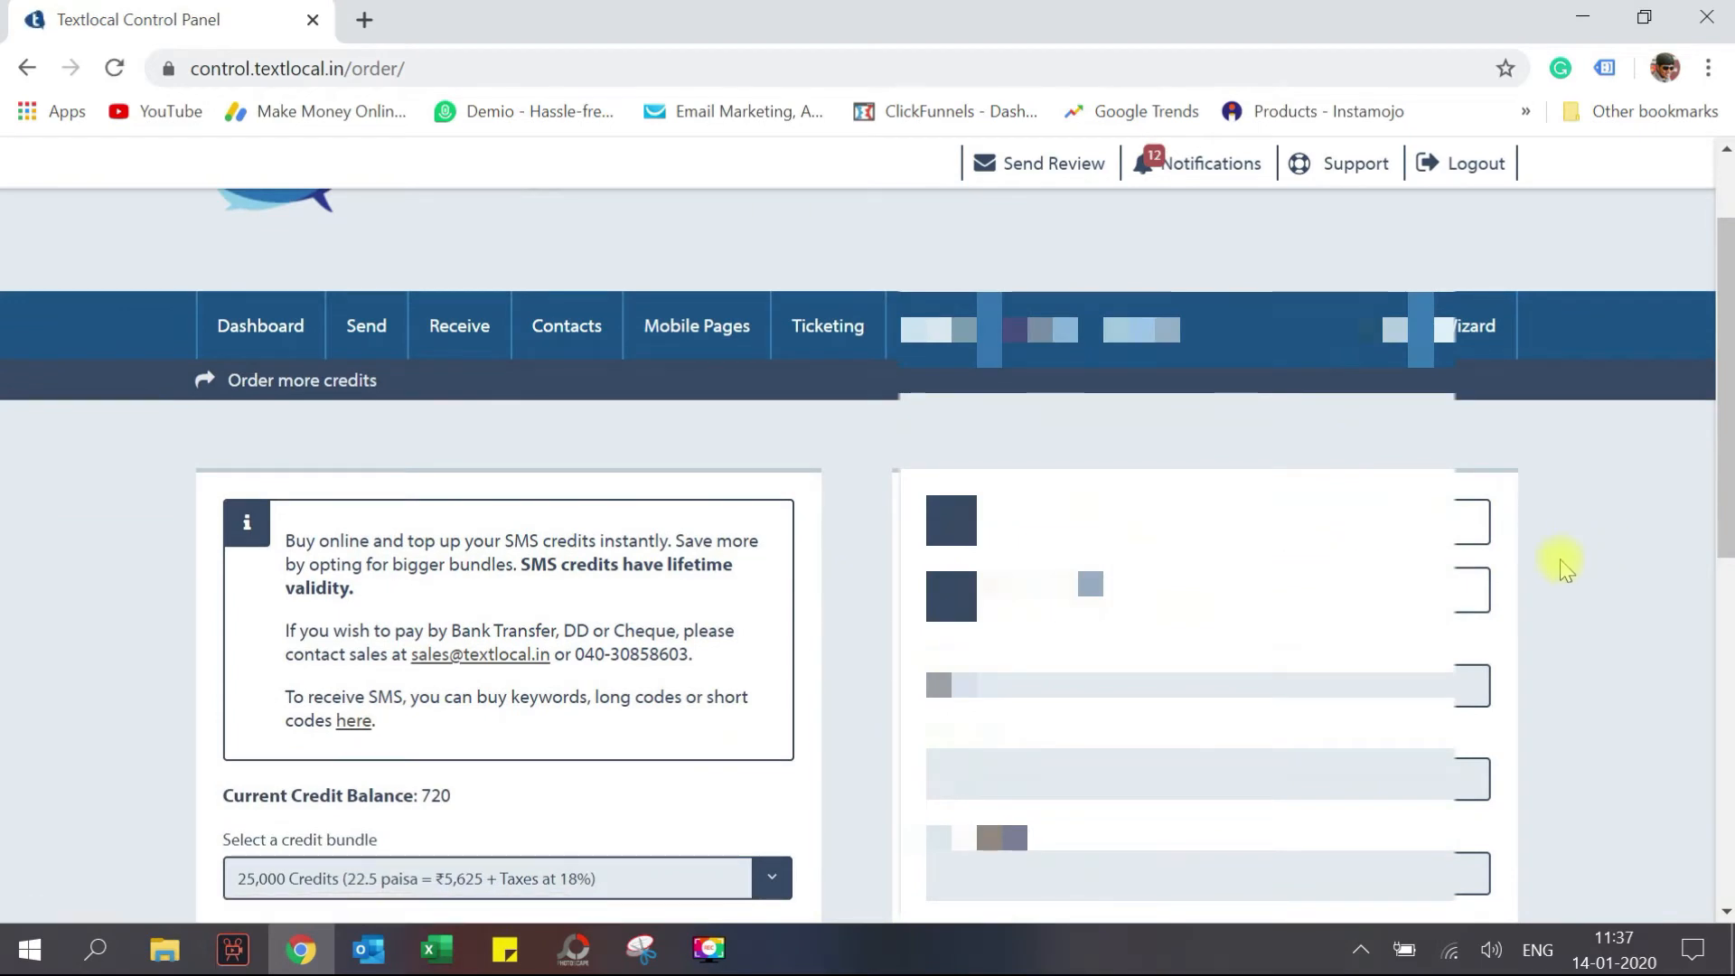
scroll(1567, 568, "down", 4)
scroll(1570, 560, "down", 4)
scroll(1565, 566, "up", 4)
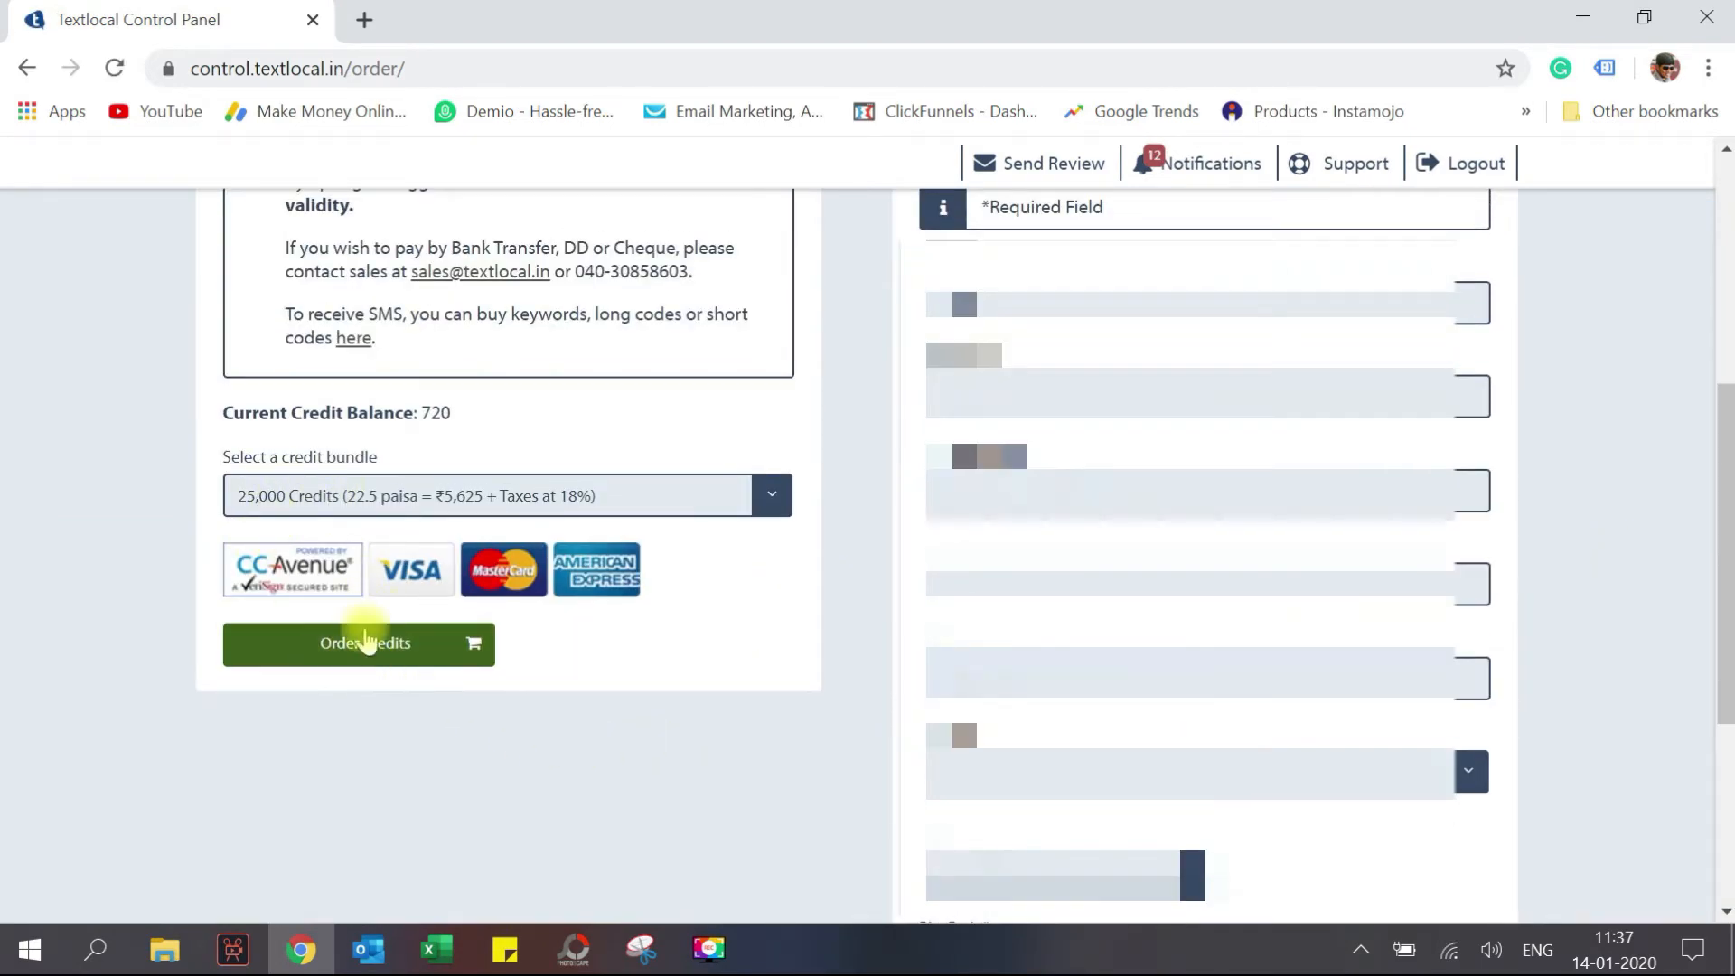
scroll(692, 718, "up", 5)
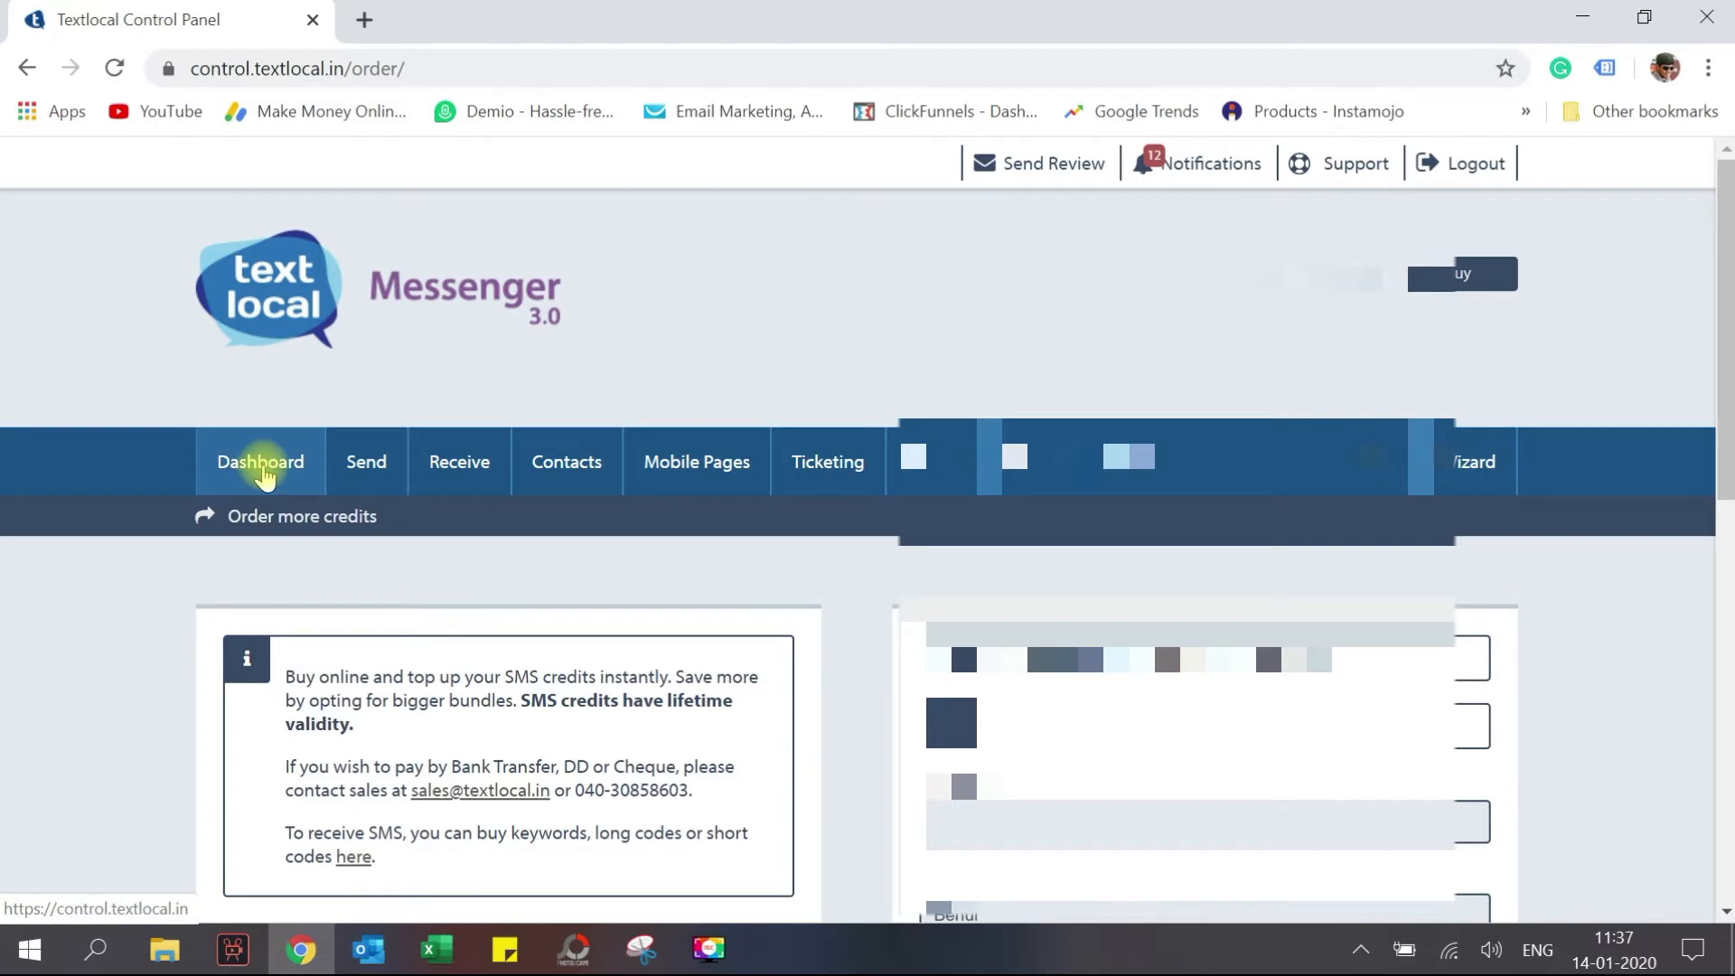
left_click(261, 471)
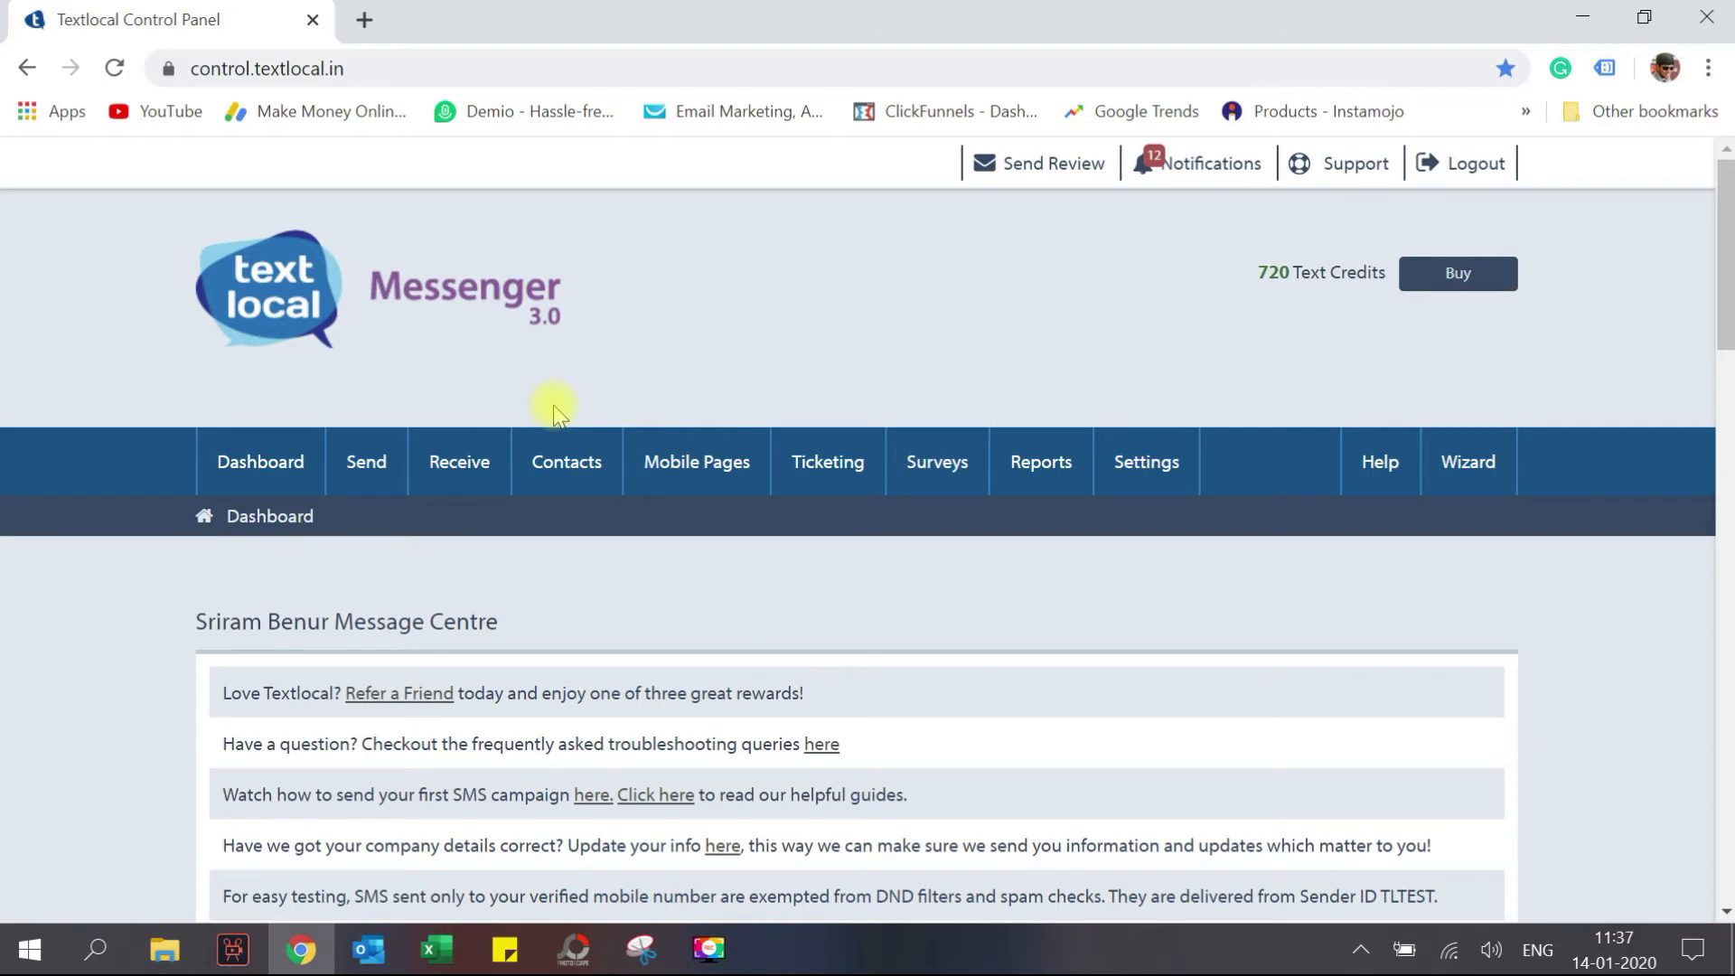
- Create a new contact group named 14Jan2020
mouse_move(555, 468)
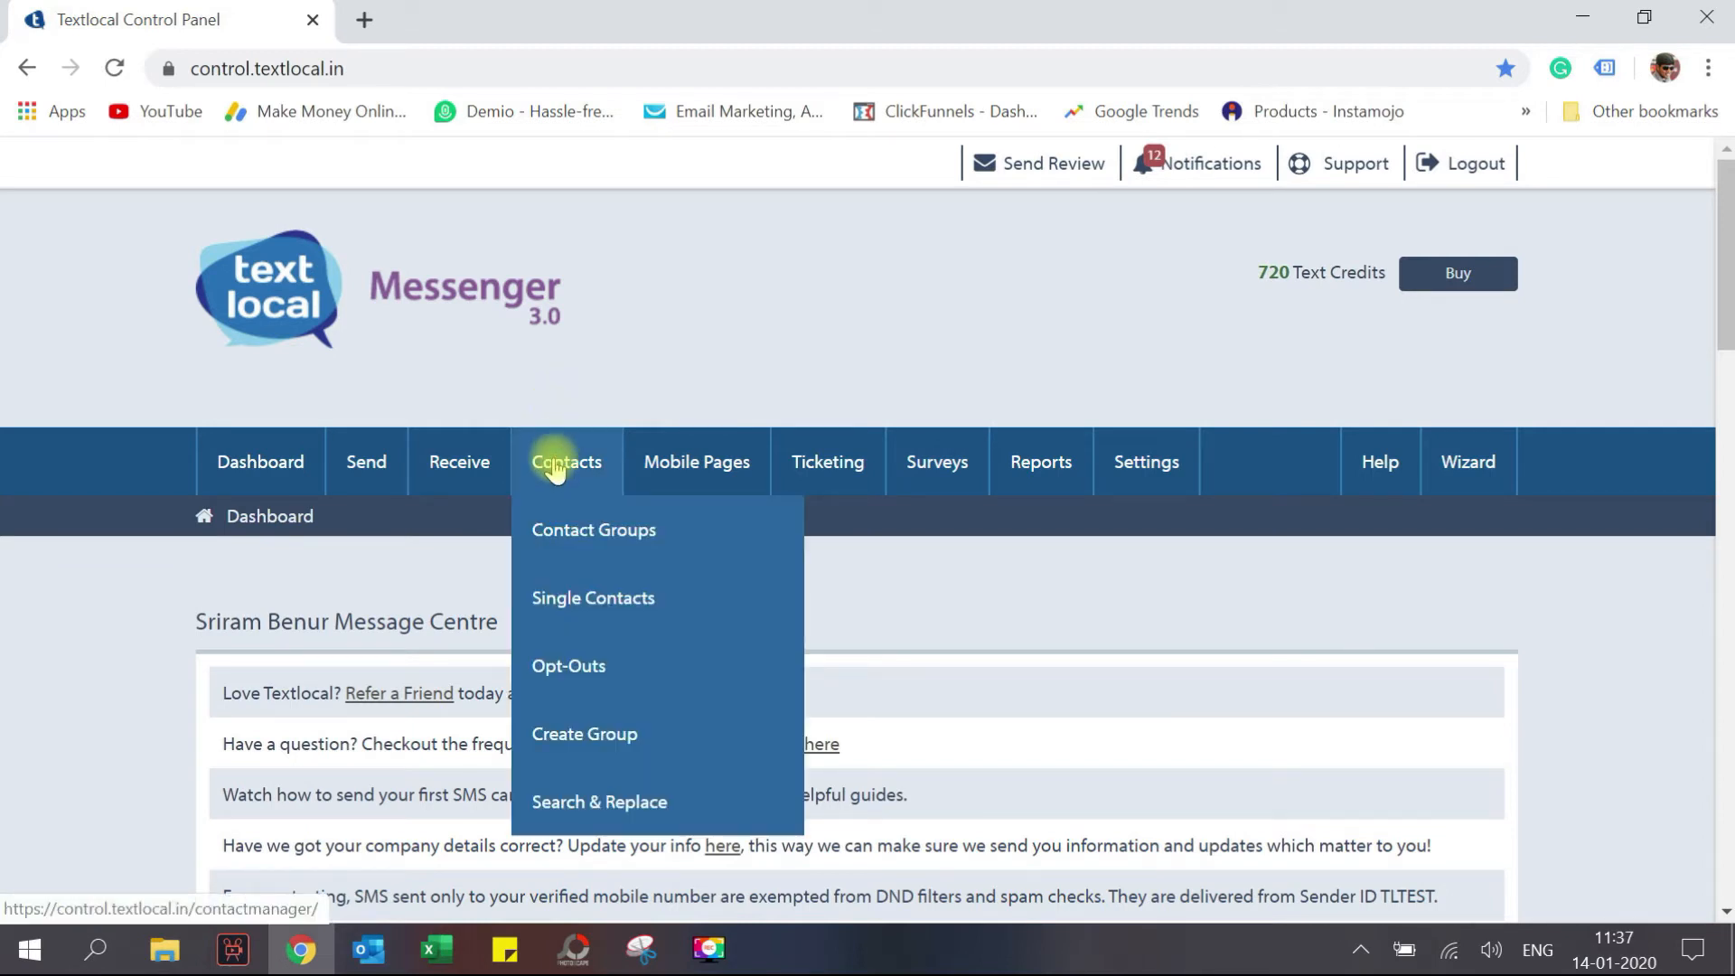
left_click(604, 533)
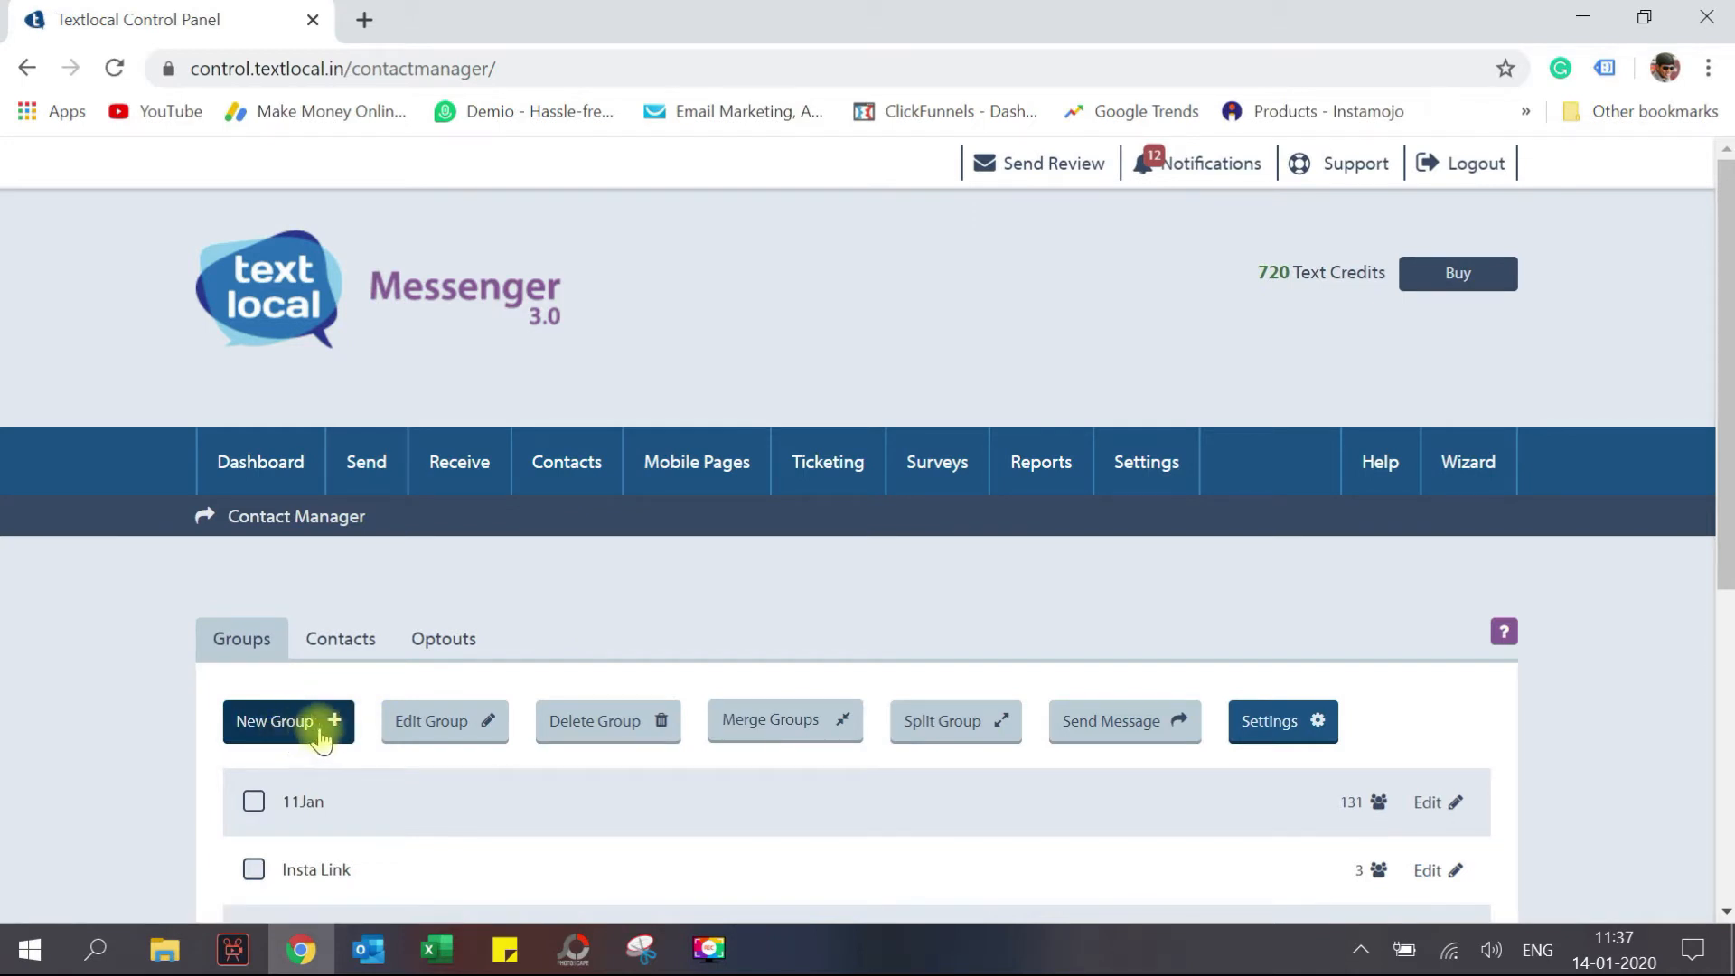
mouse_move(564, 467)
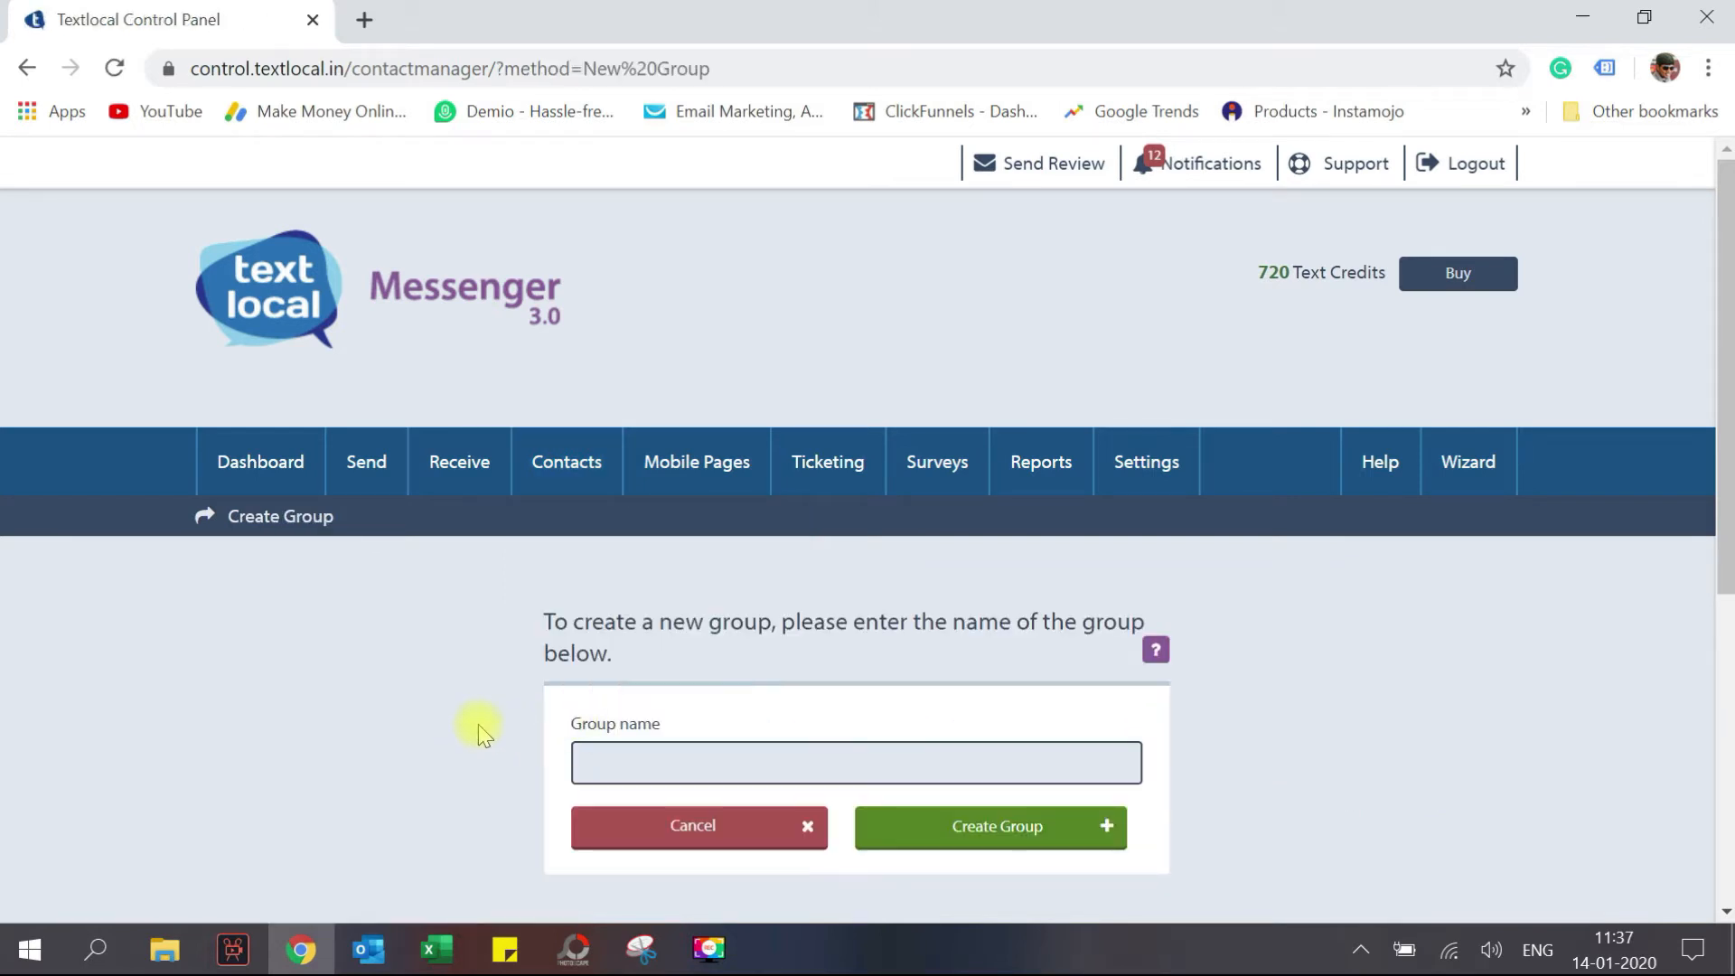
left_click(643, 753)
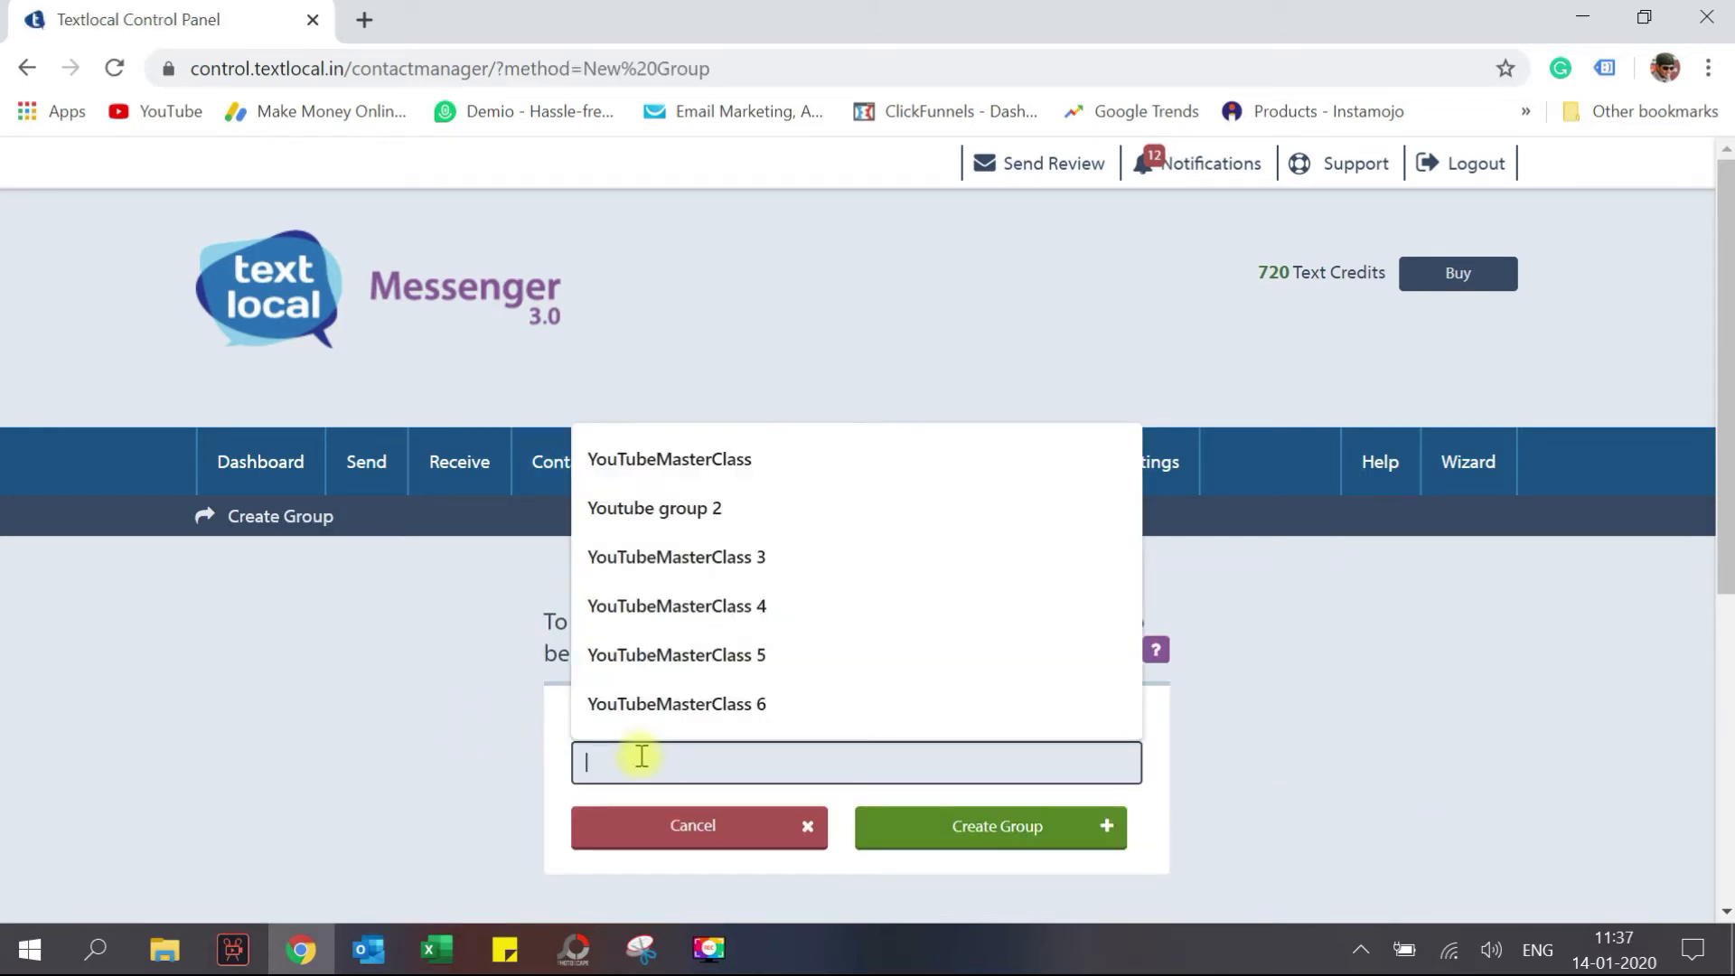
type("14Jan2020")
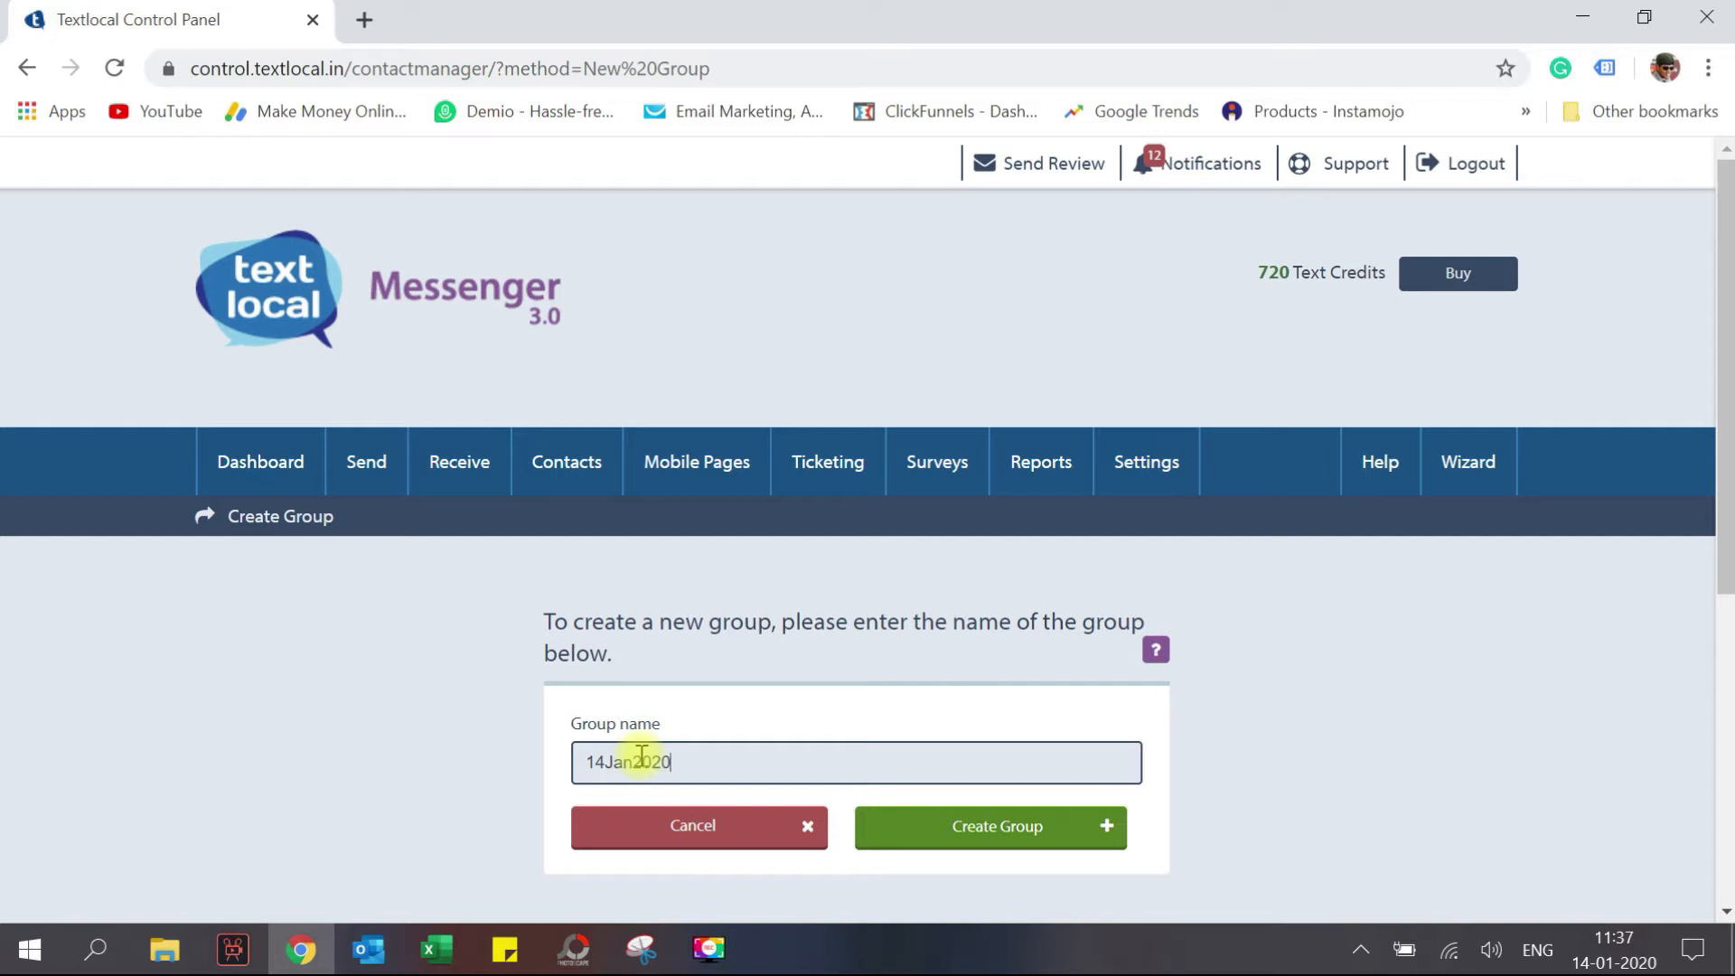
left_click(985, 836)
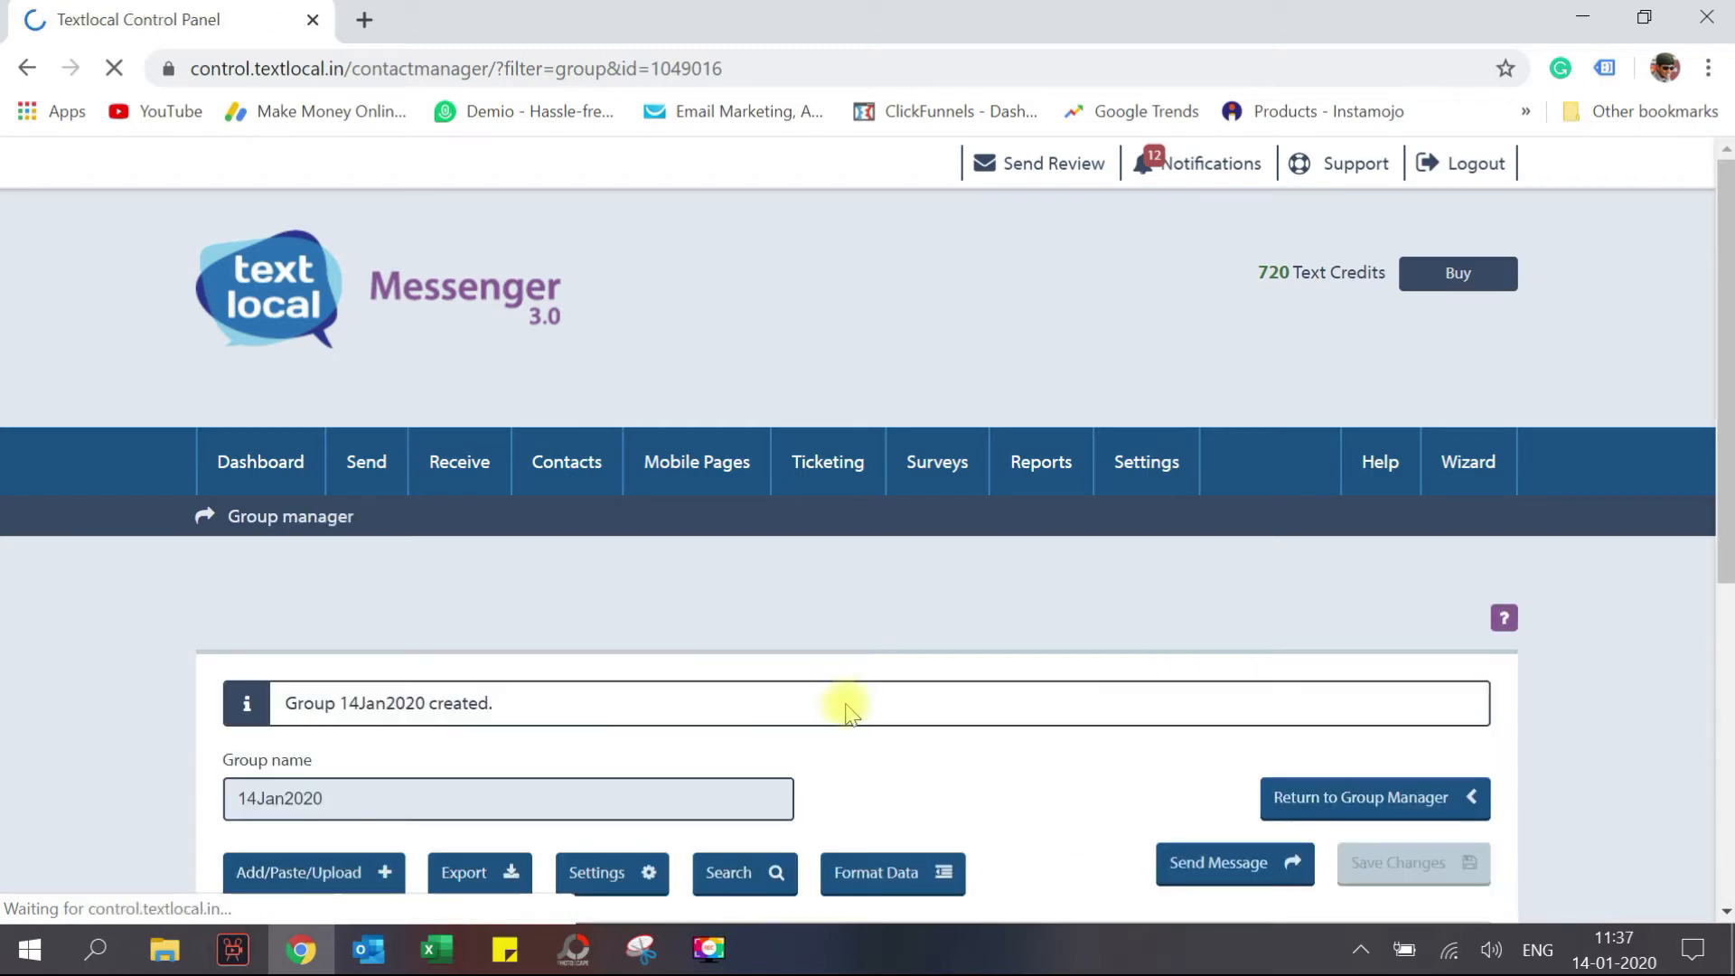
- Open the contact import page for the 14Jan2020 group and review the single-contact and paste-list options
scroll(831, 705, "down", 4)
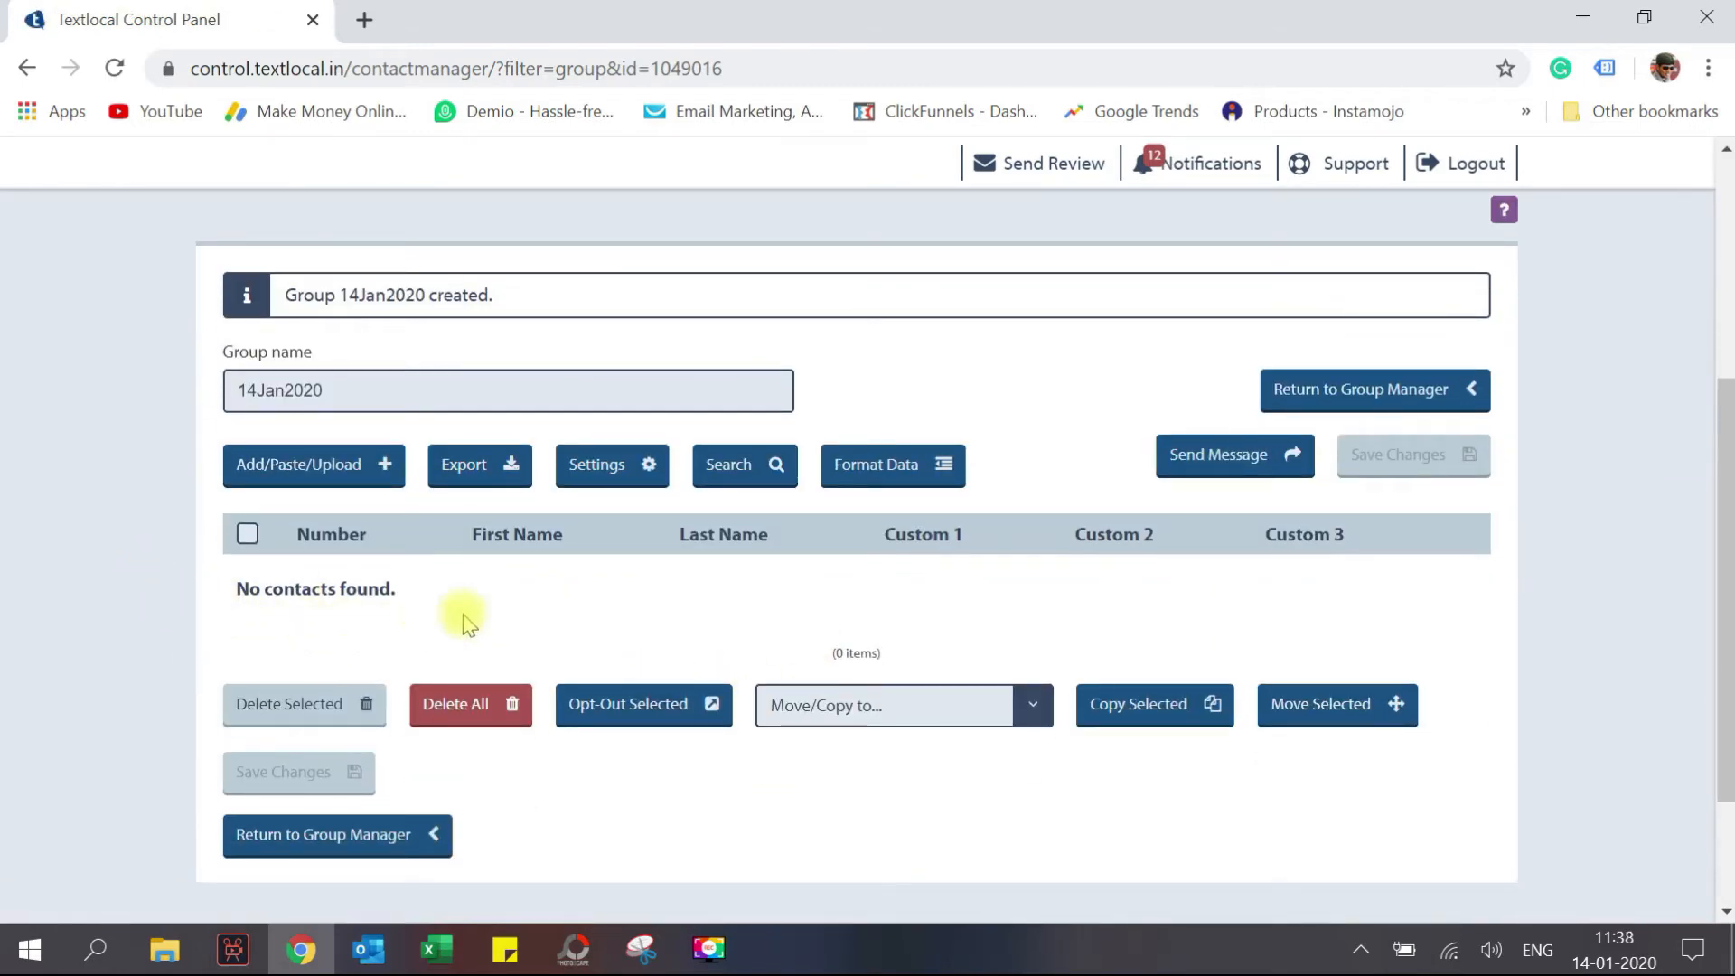
left_click(344, 476)
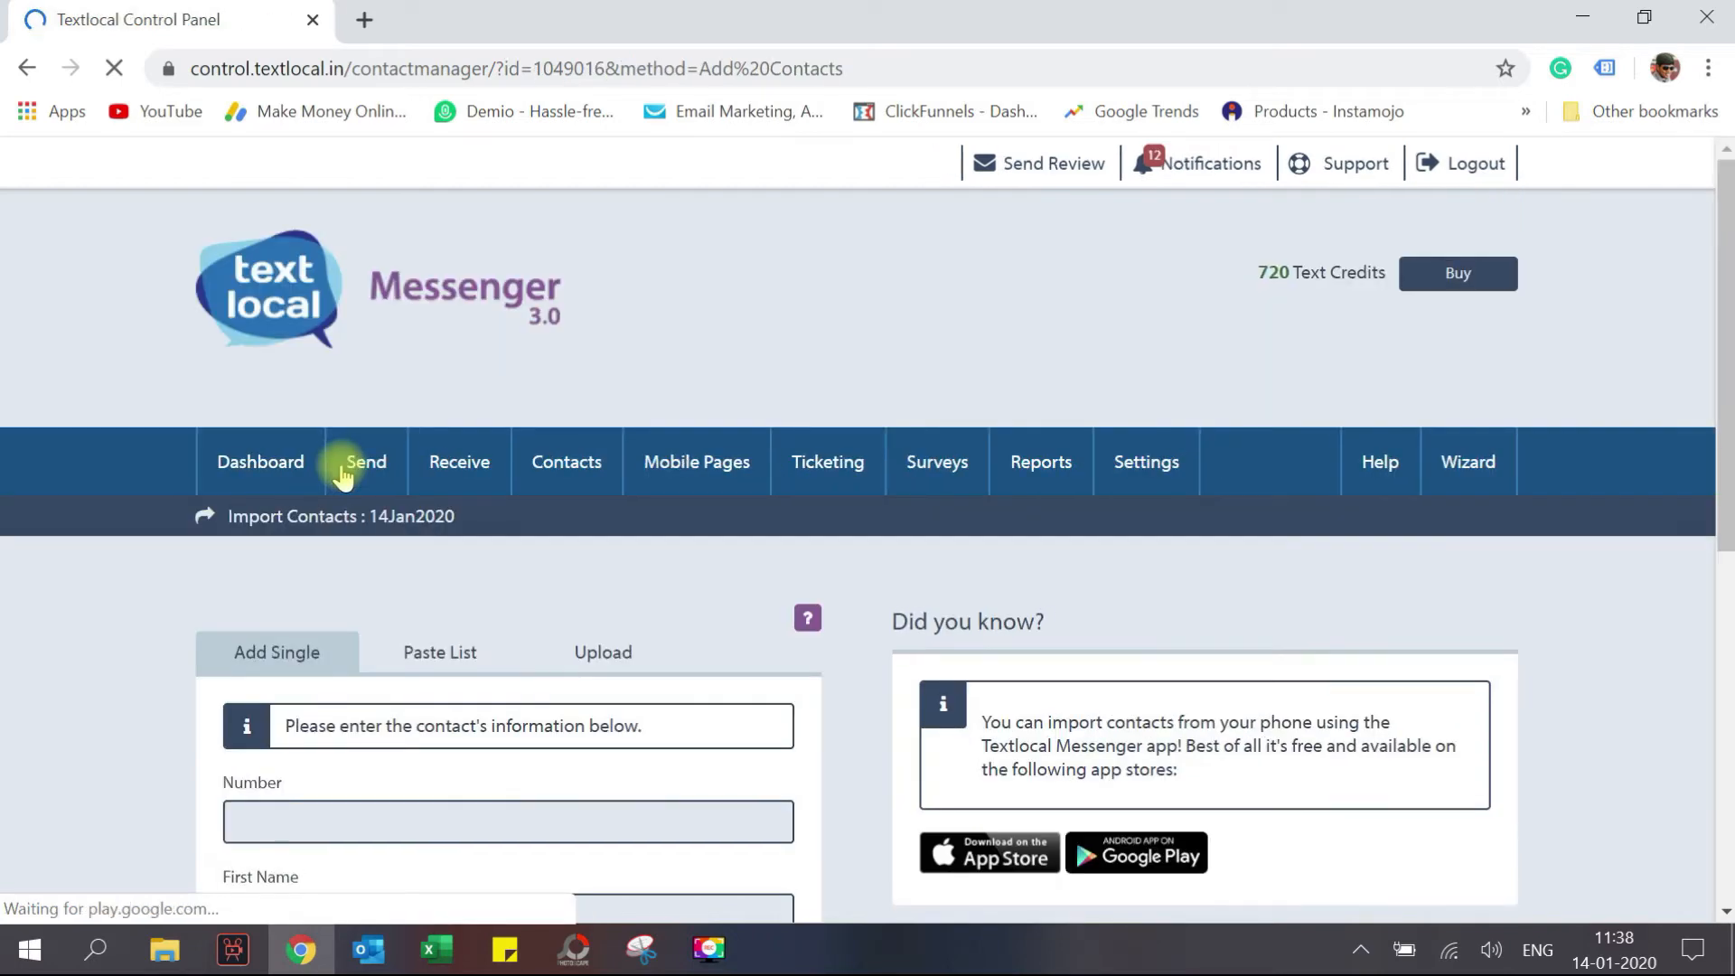
scroll(69, 709, "down", 2)
scroll(73, 715, "down", 3)
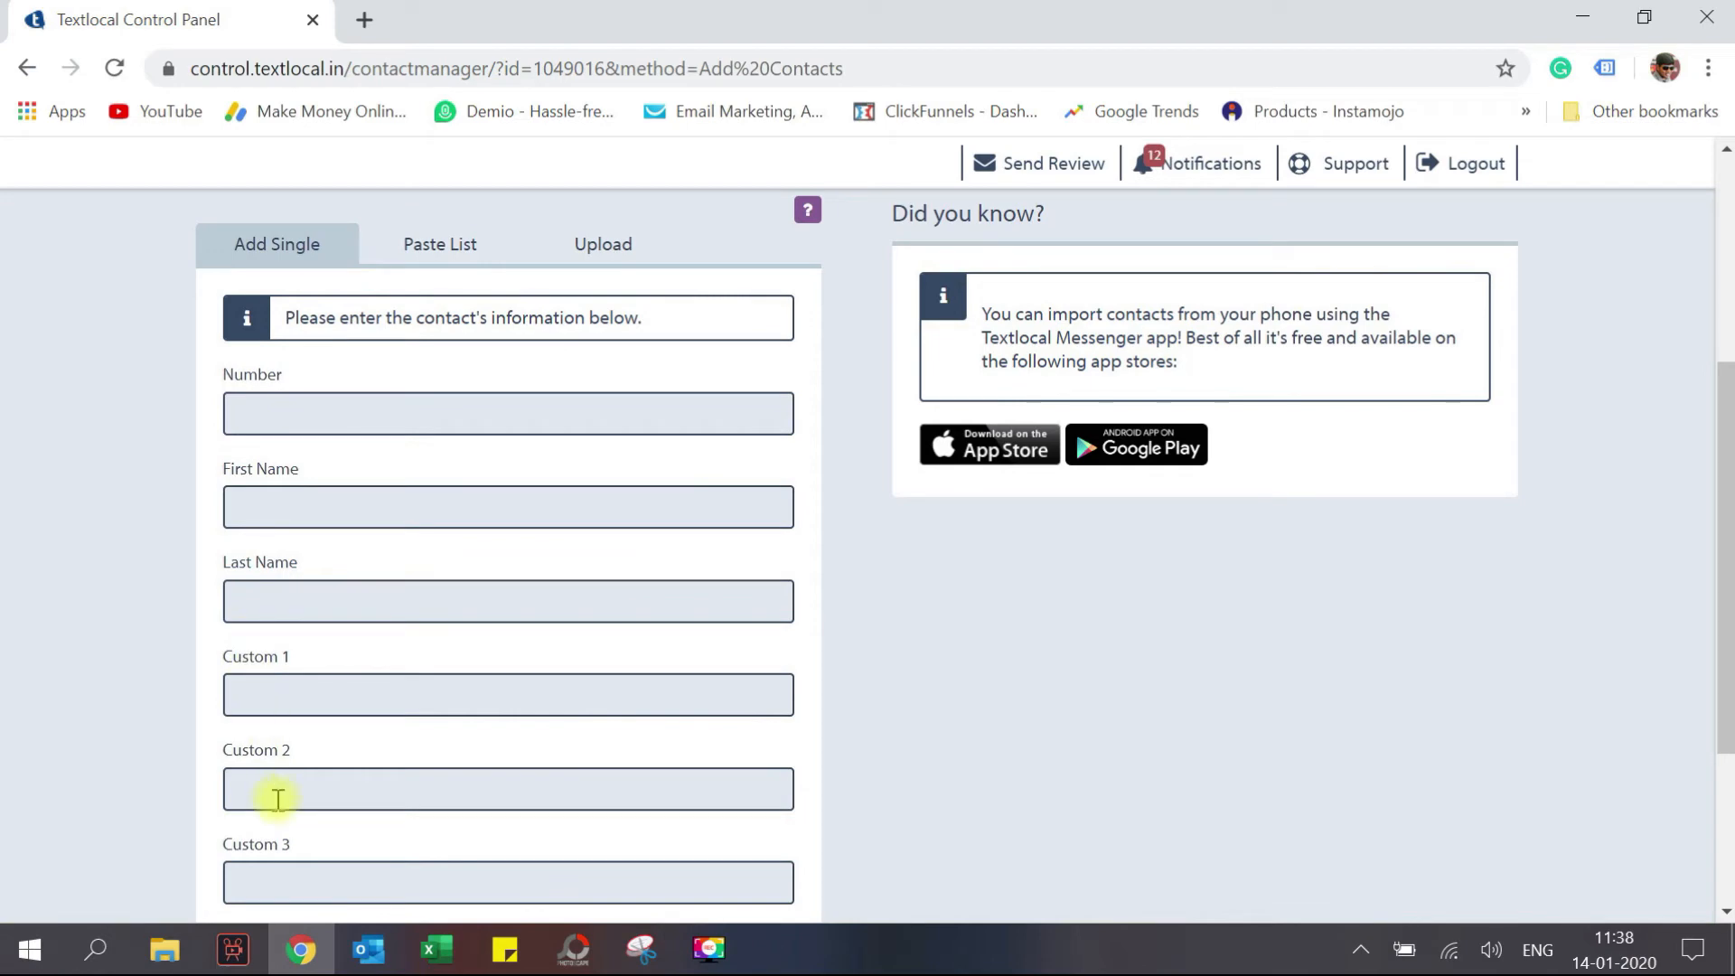
left_click(423, 255)
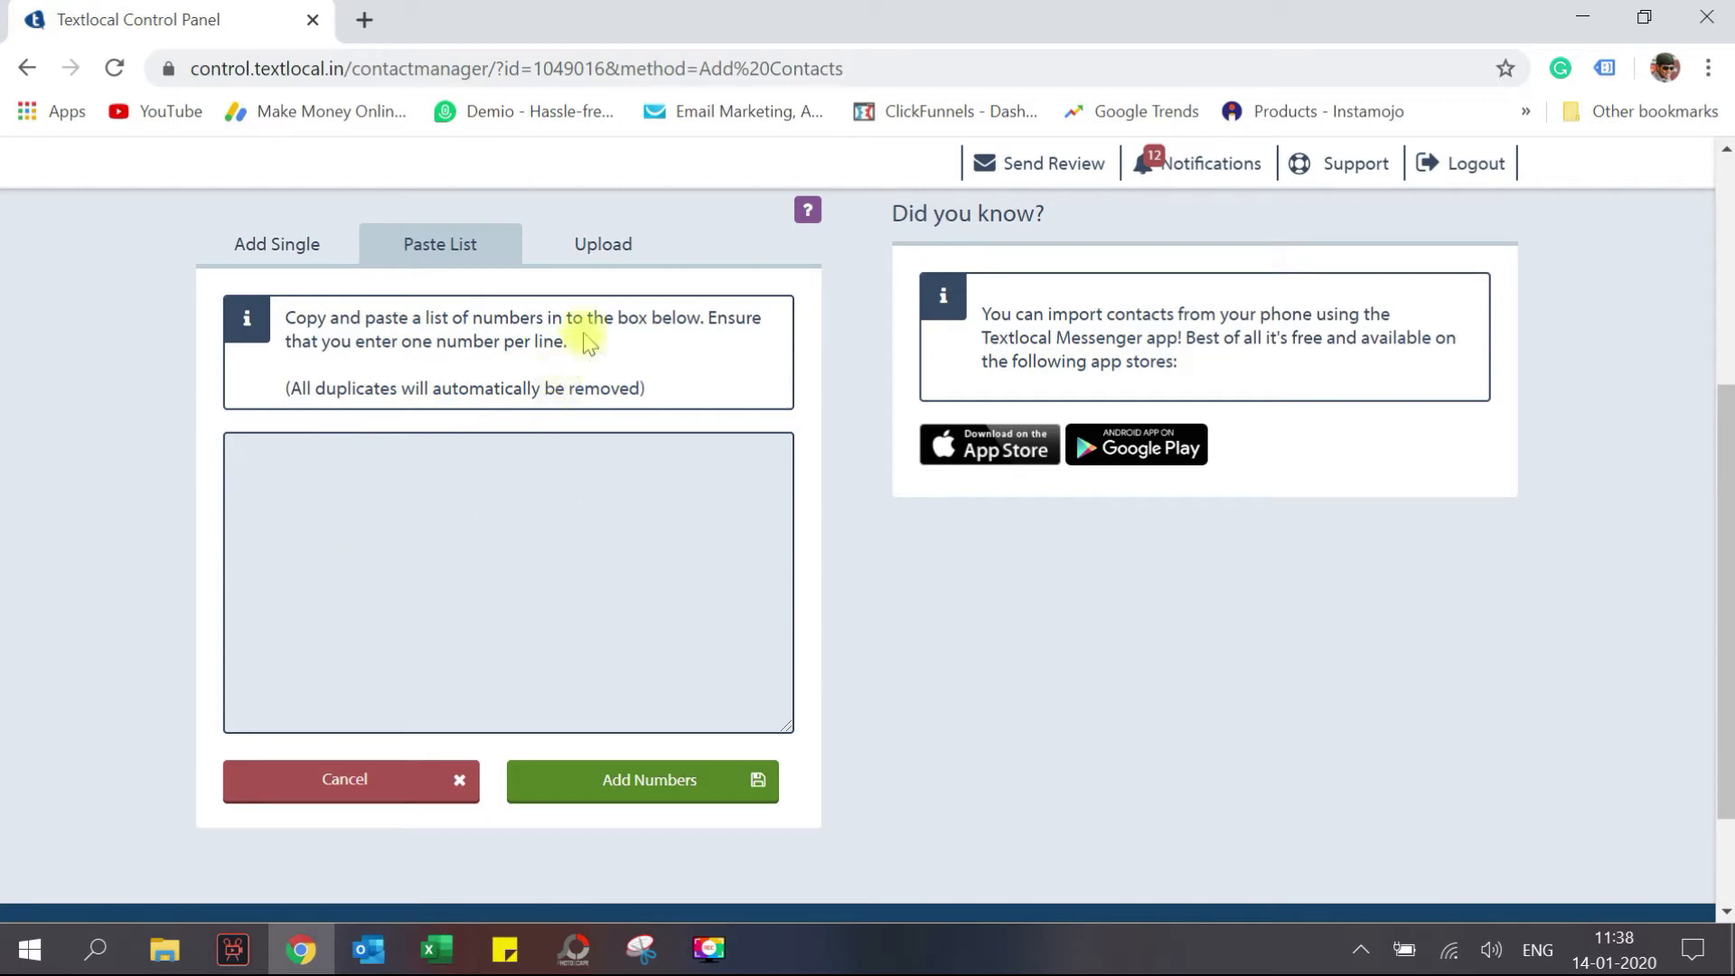
- Choose file upload as the import method, check the contact spreadsheet in Excel, and upload the TextLocal file from the Desktop
left_click(600, 244)
key("alt+Tab")
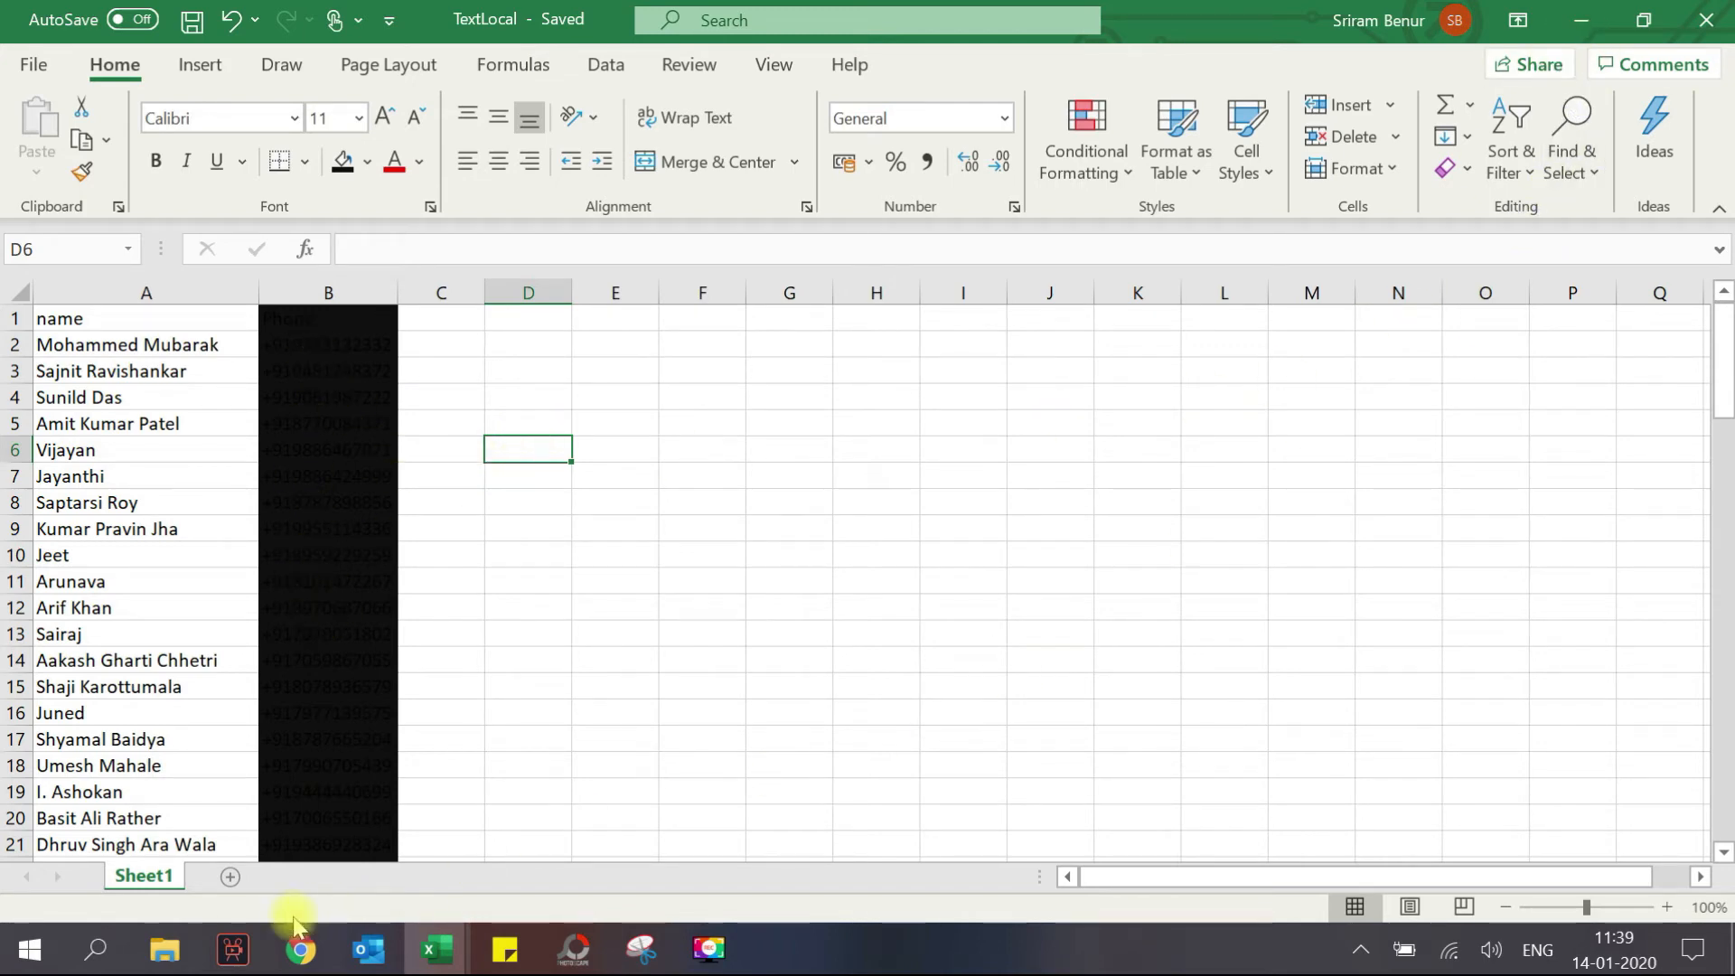
left_click(304, 949)
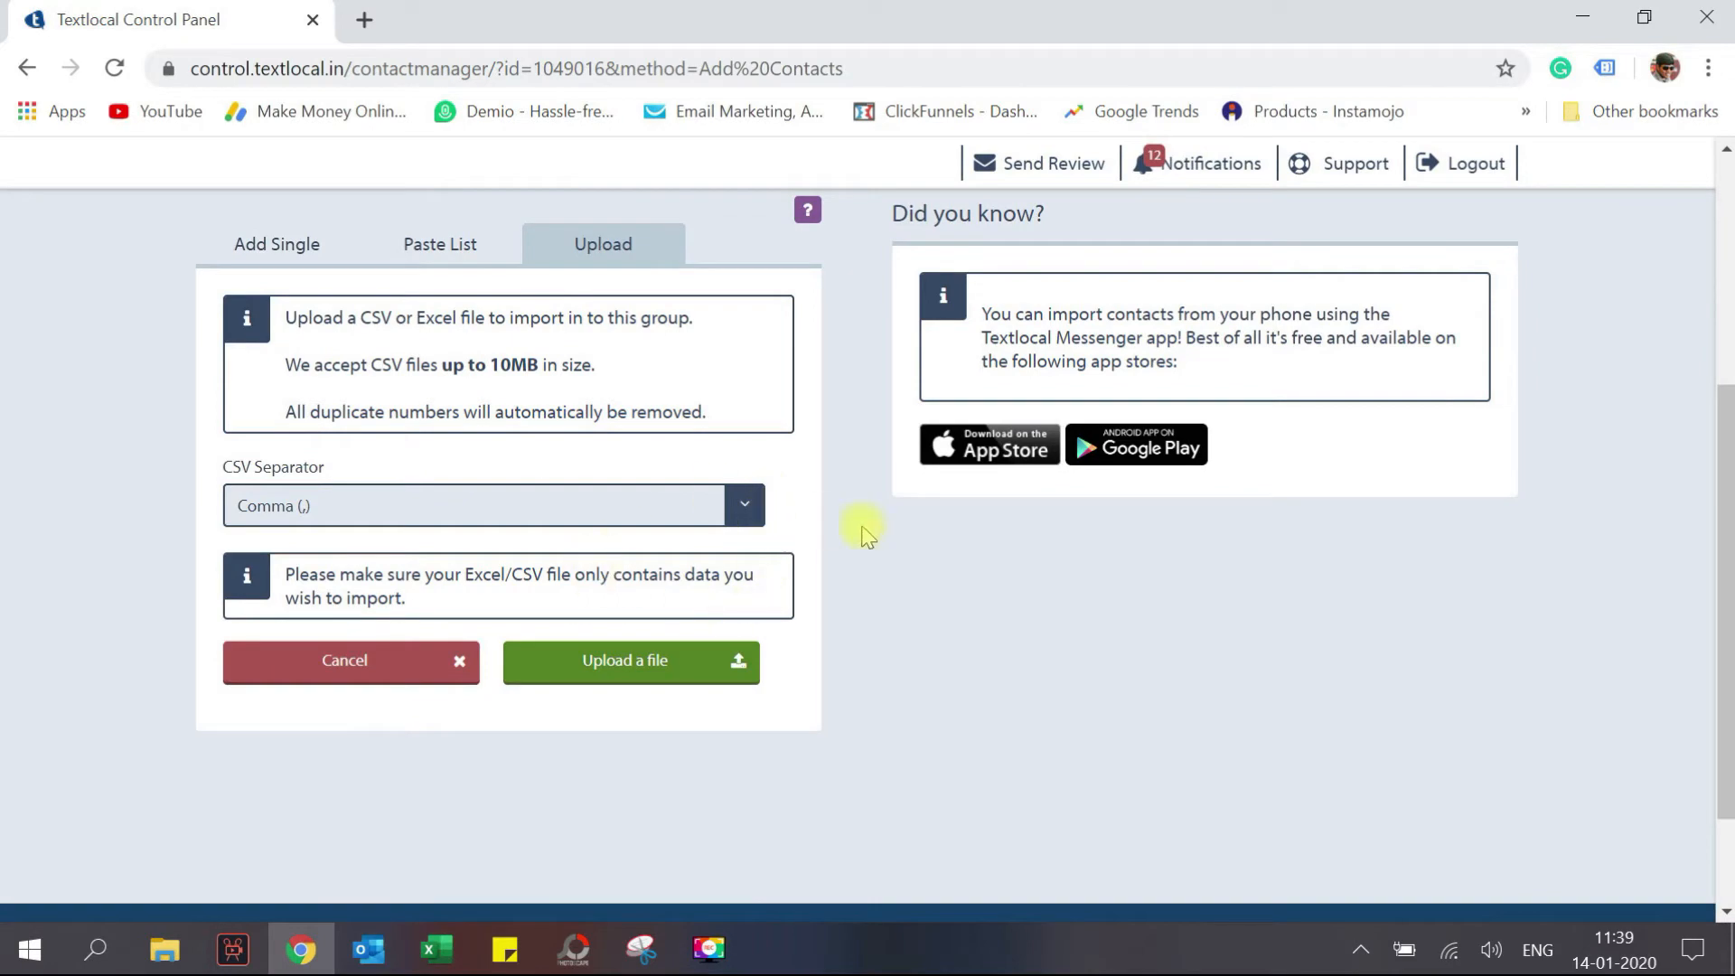
left_click(642, 679)
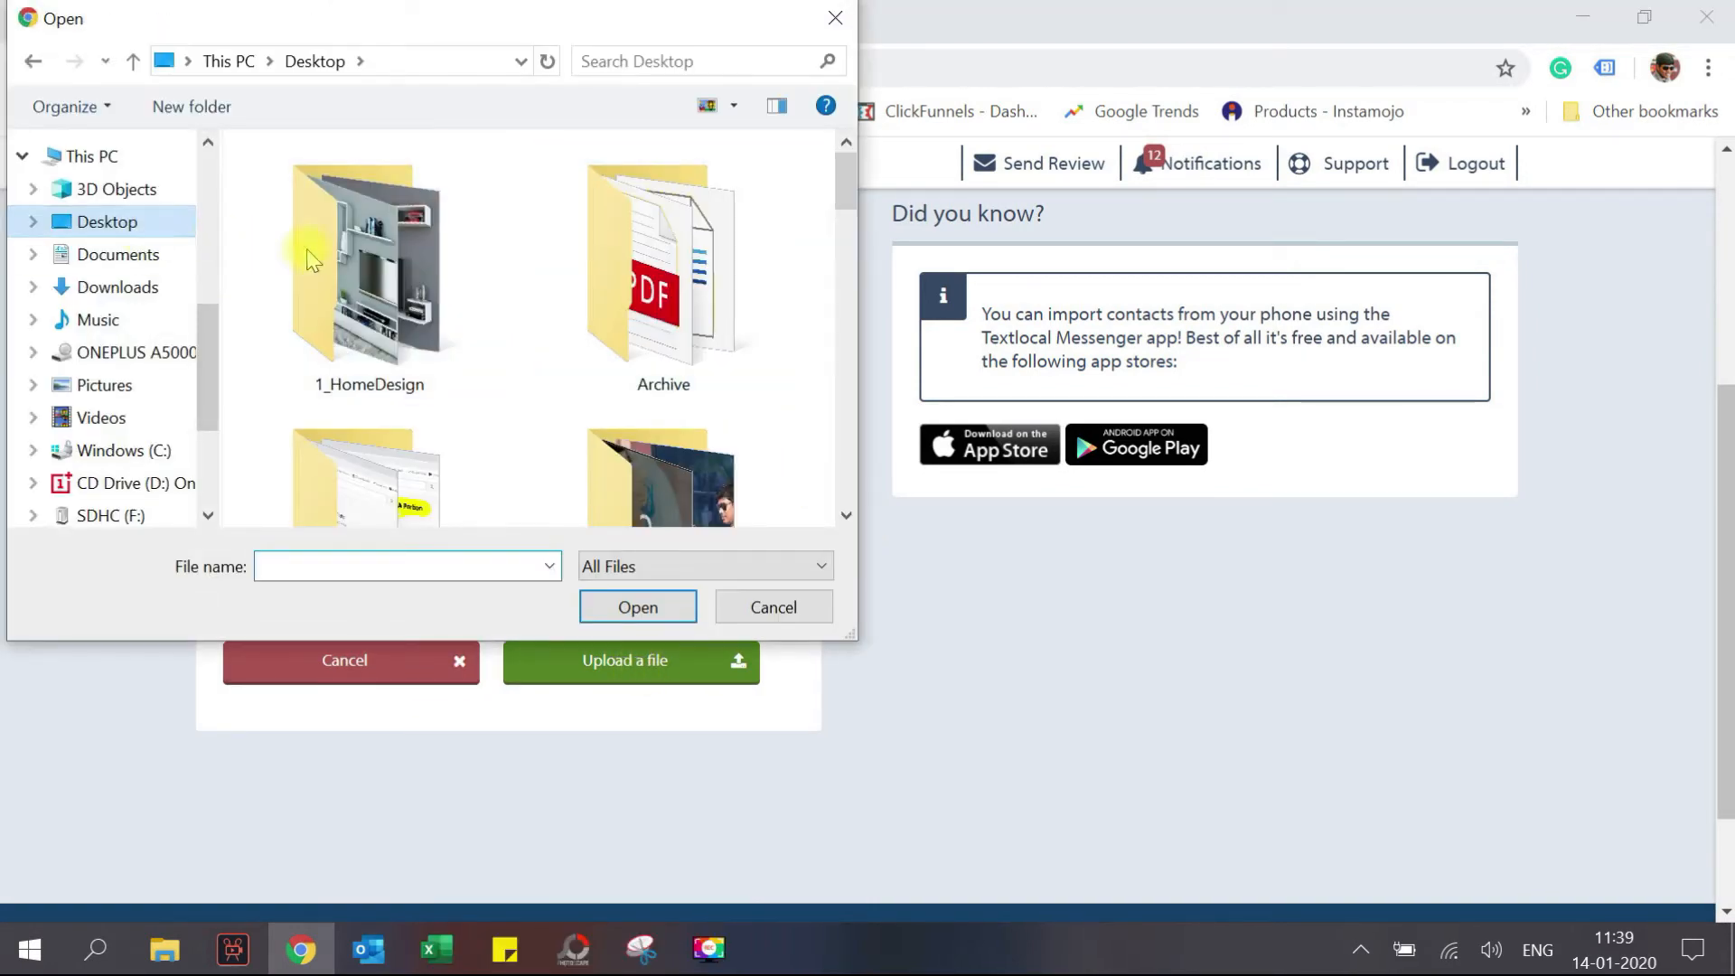
left_click(371, 289)
key("t")
key("t")
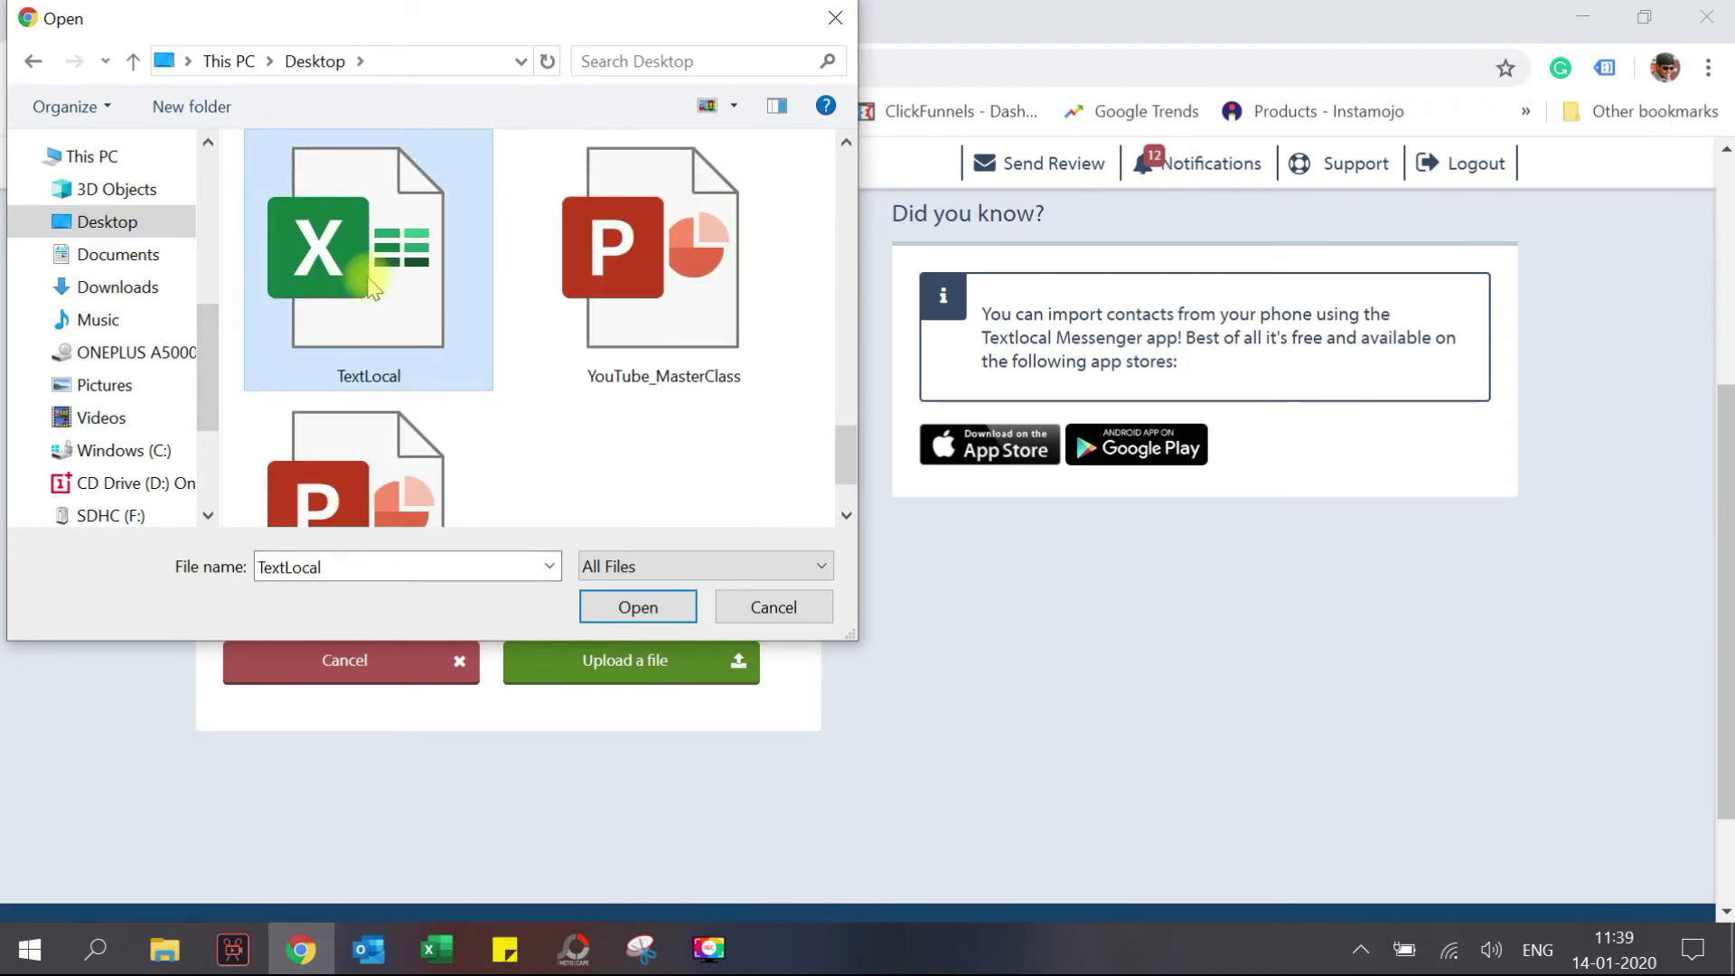
left_click(633, 603)
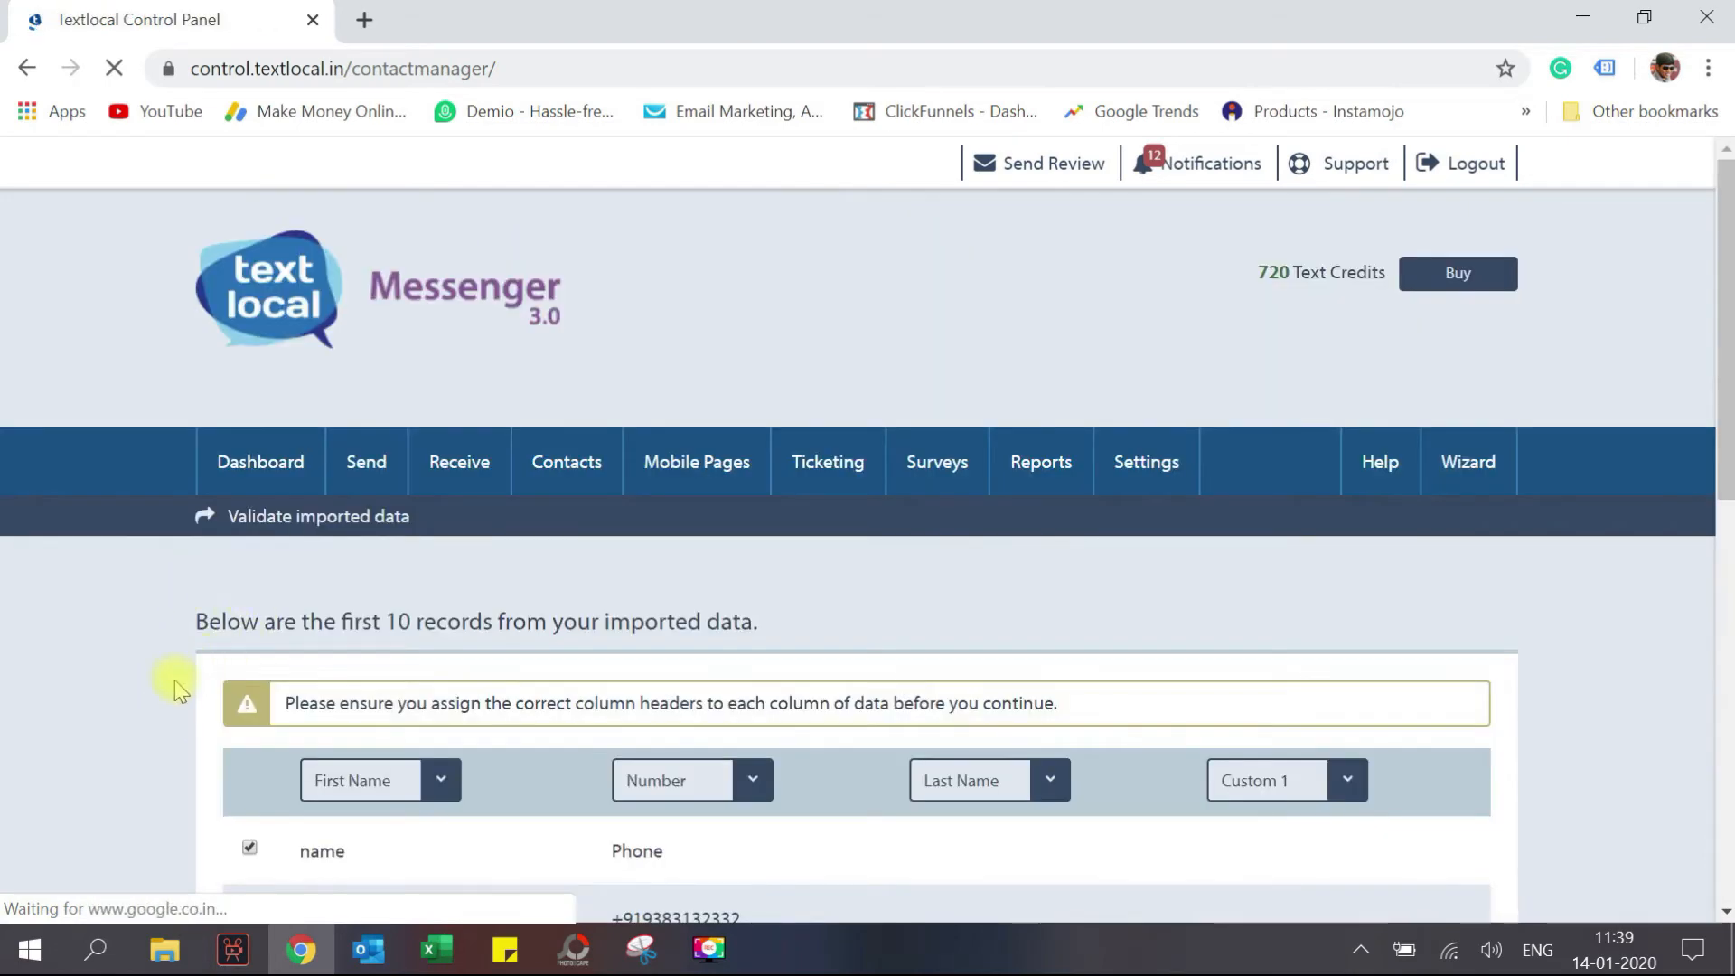
- Check the First Name and Number column headers against the Excel sheet and import the contacts into the group
scroll(539, 882, "down", 2)
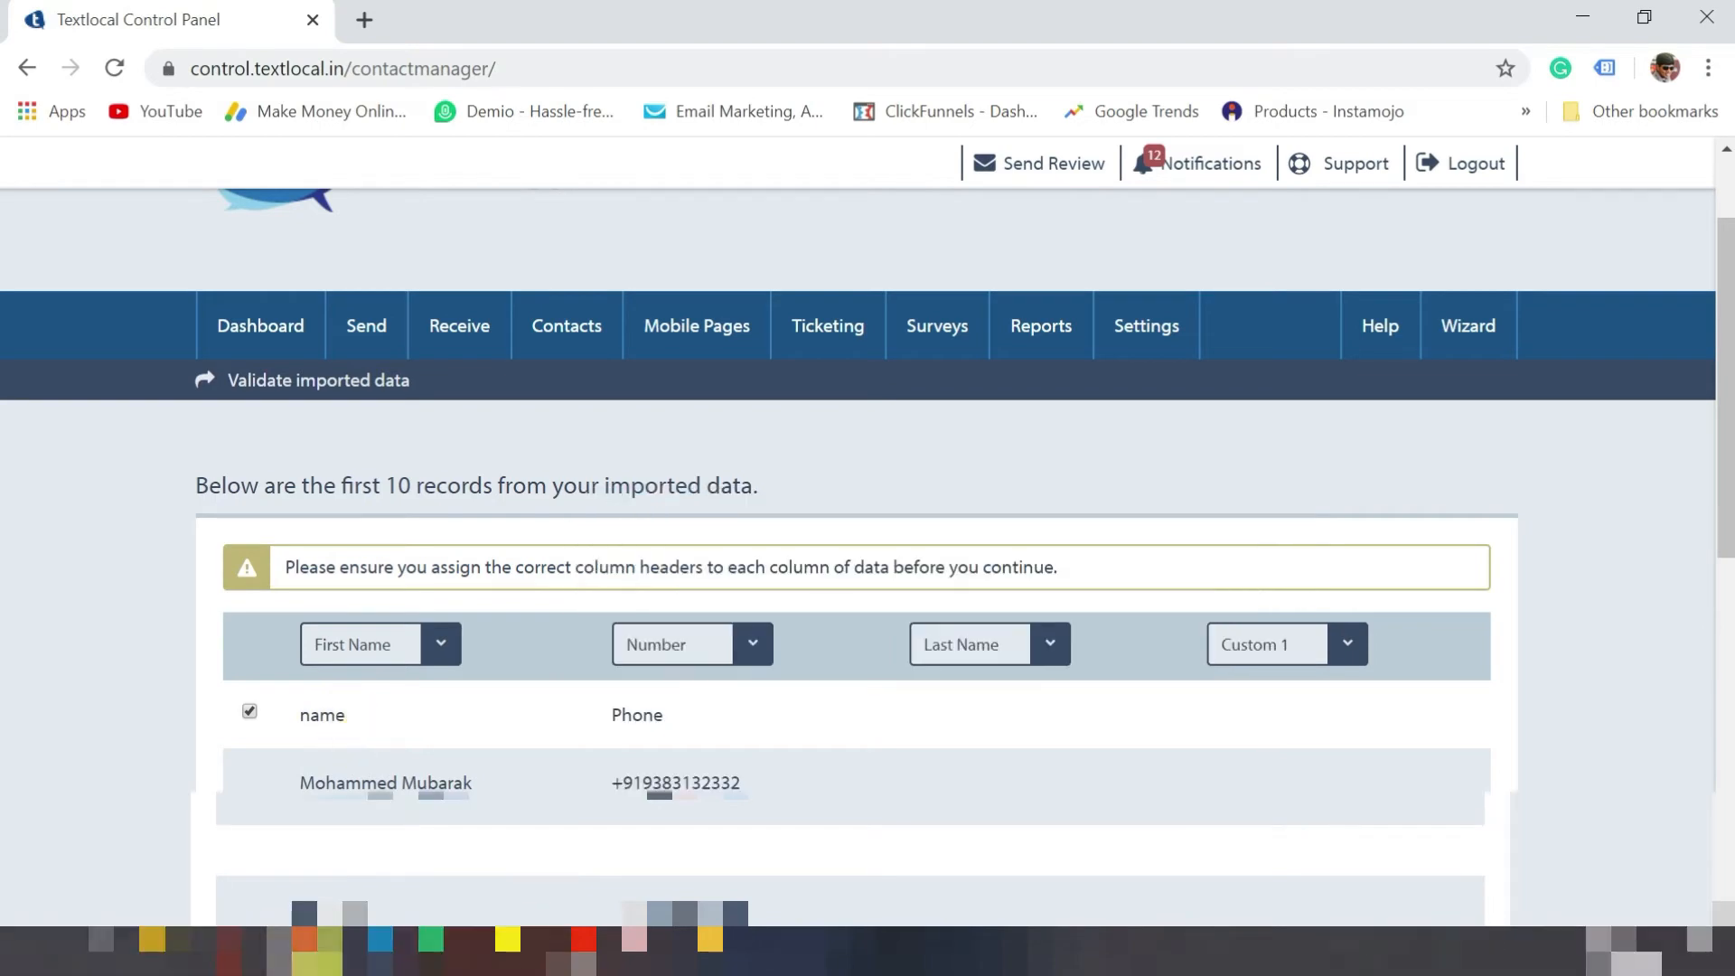
mouse_move(443, 951)
left_click(145, 832)
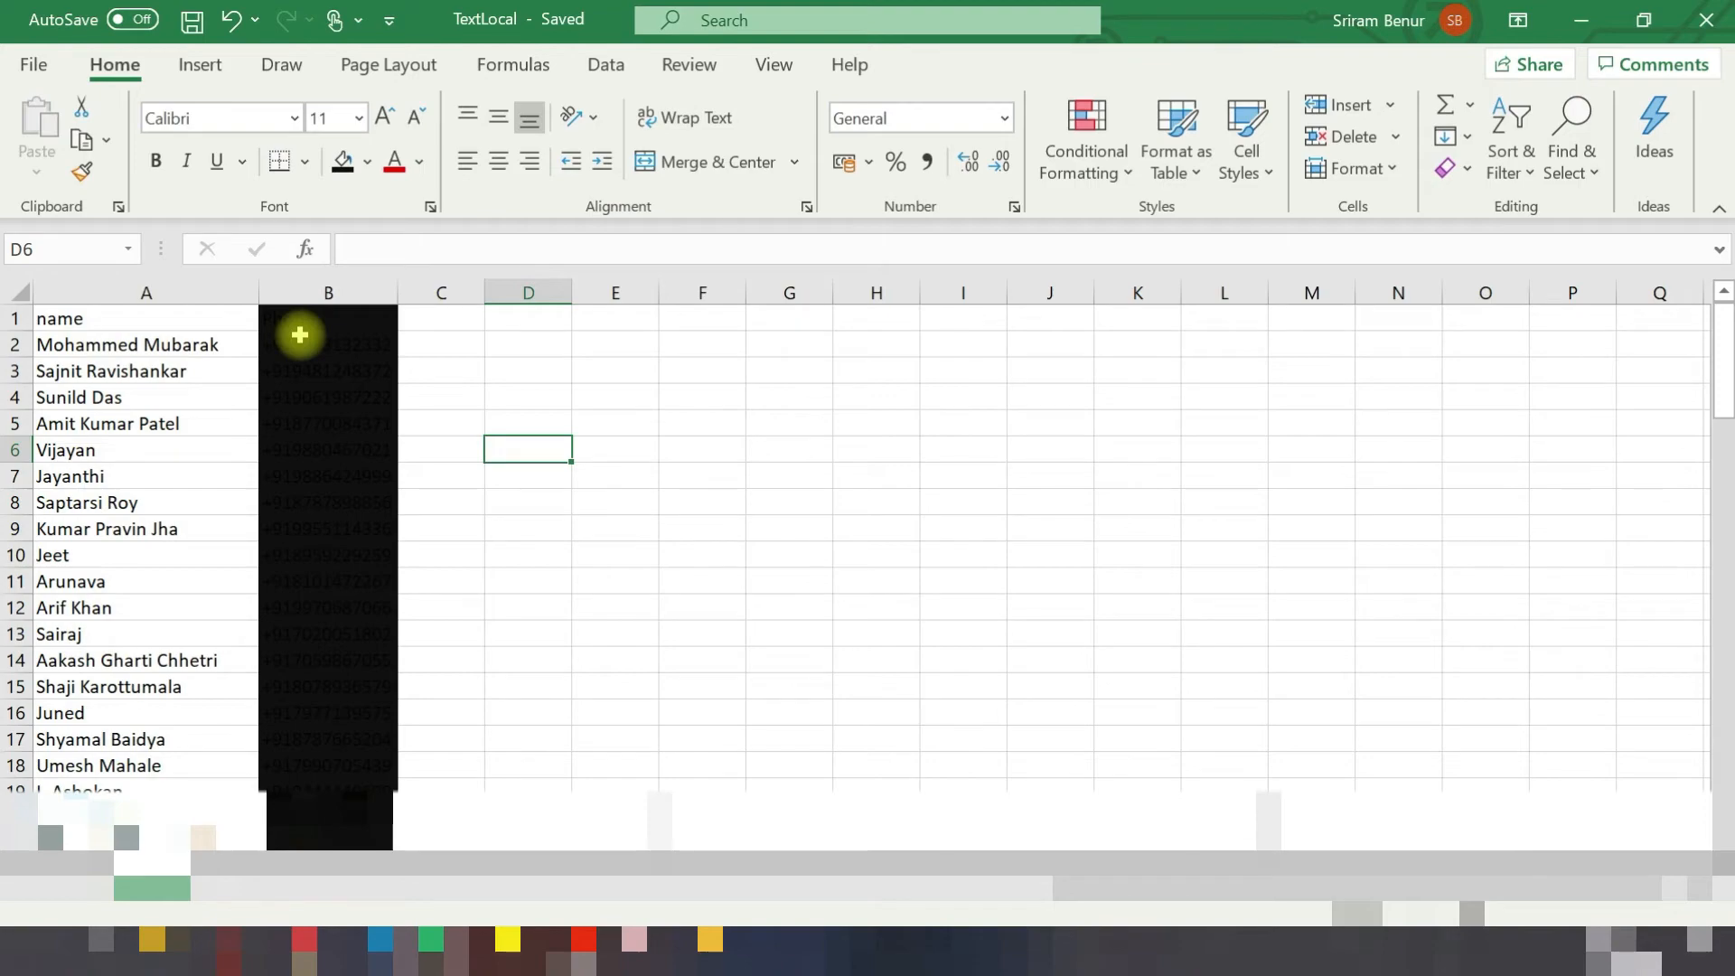
left_click(1584, 20)
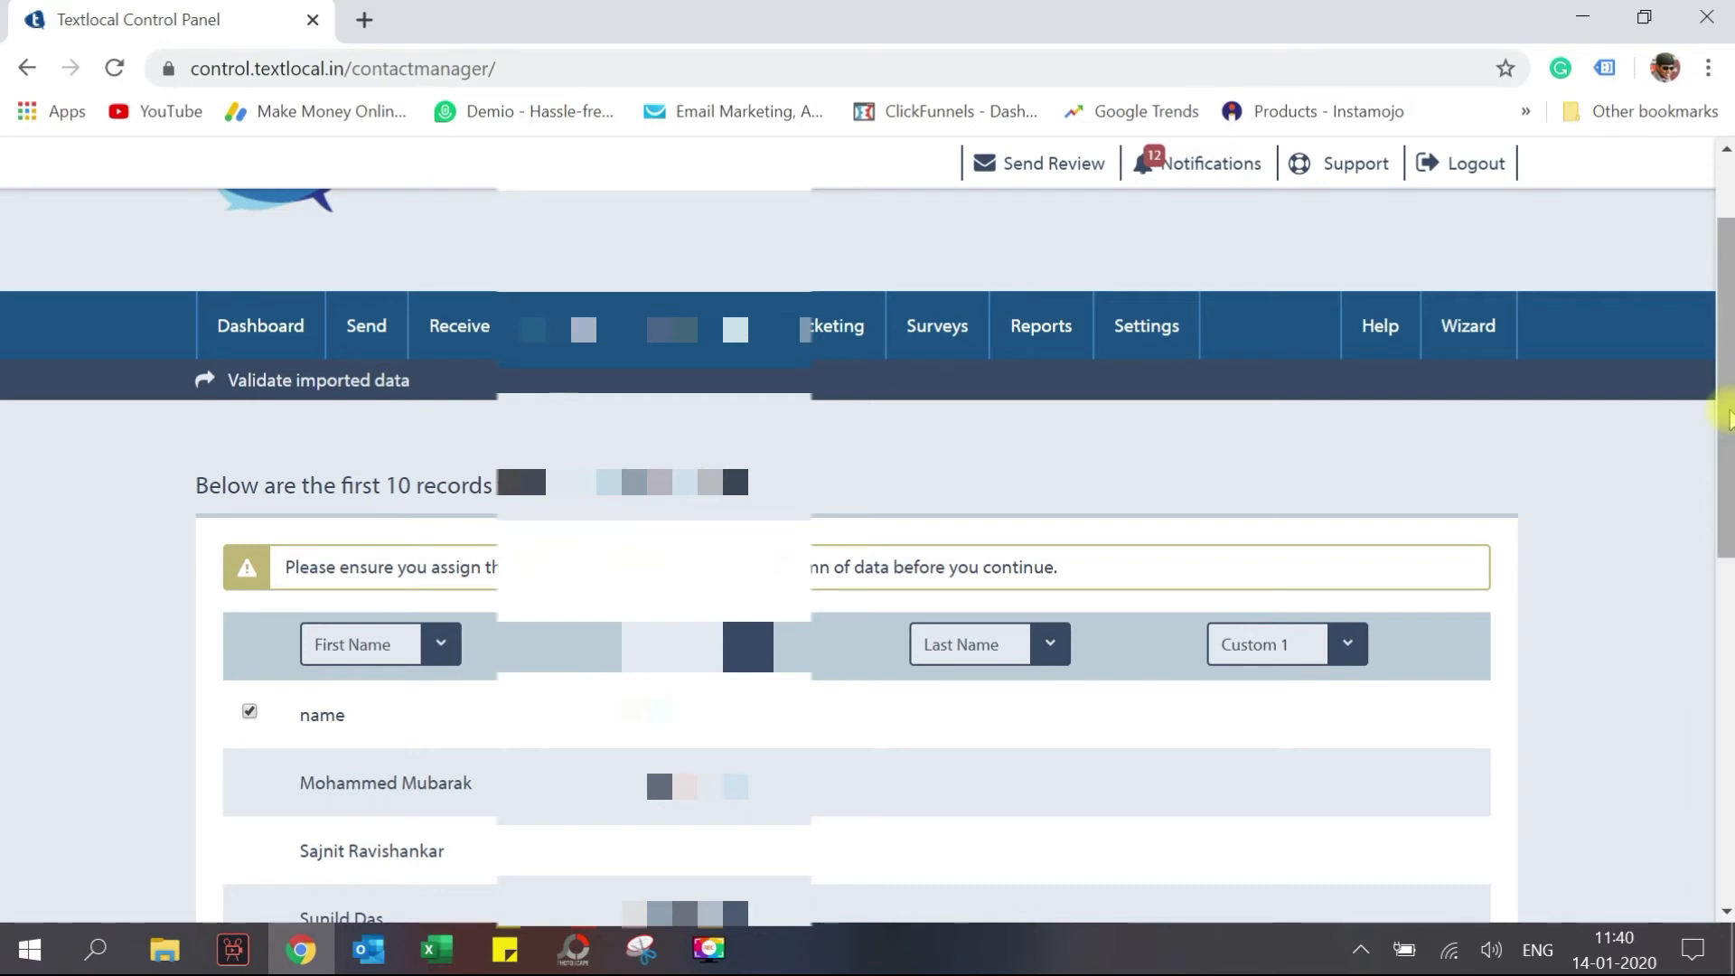
left_click_drag(1726, 416, 1708, 790)
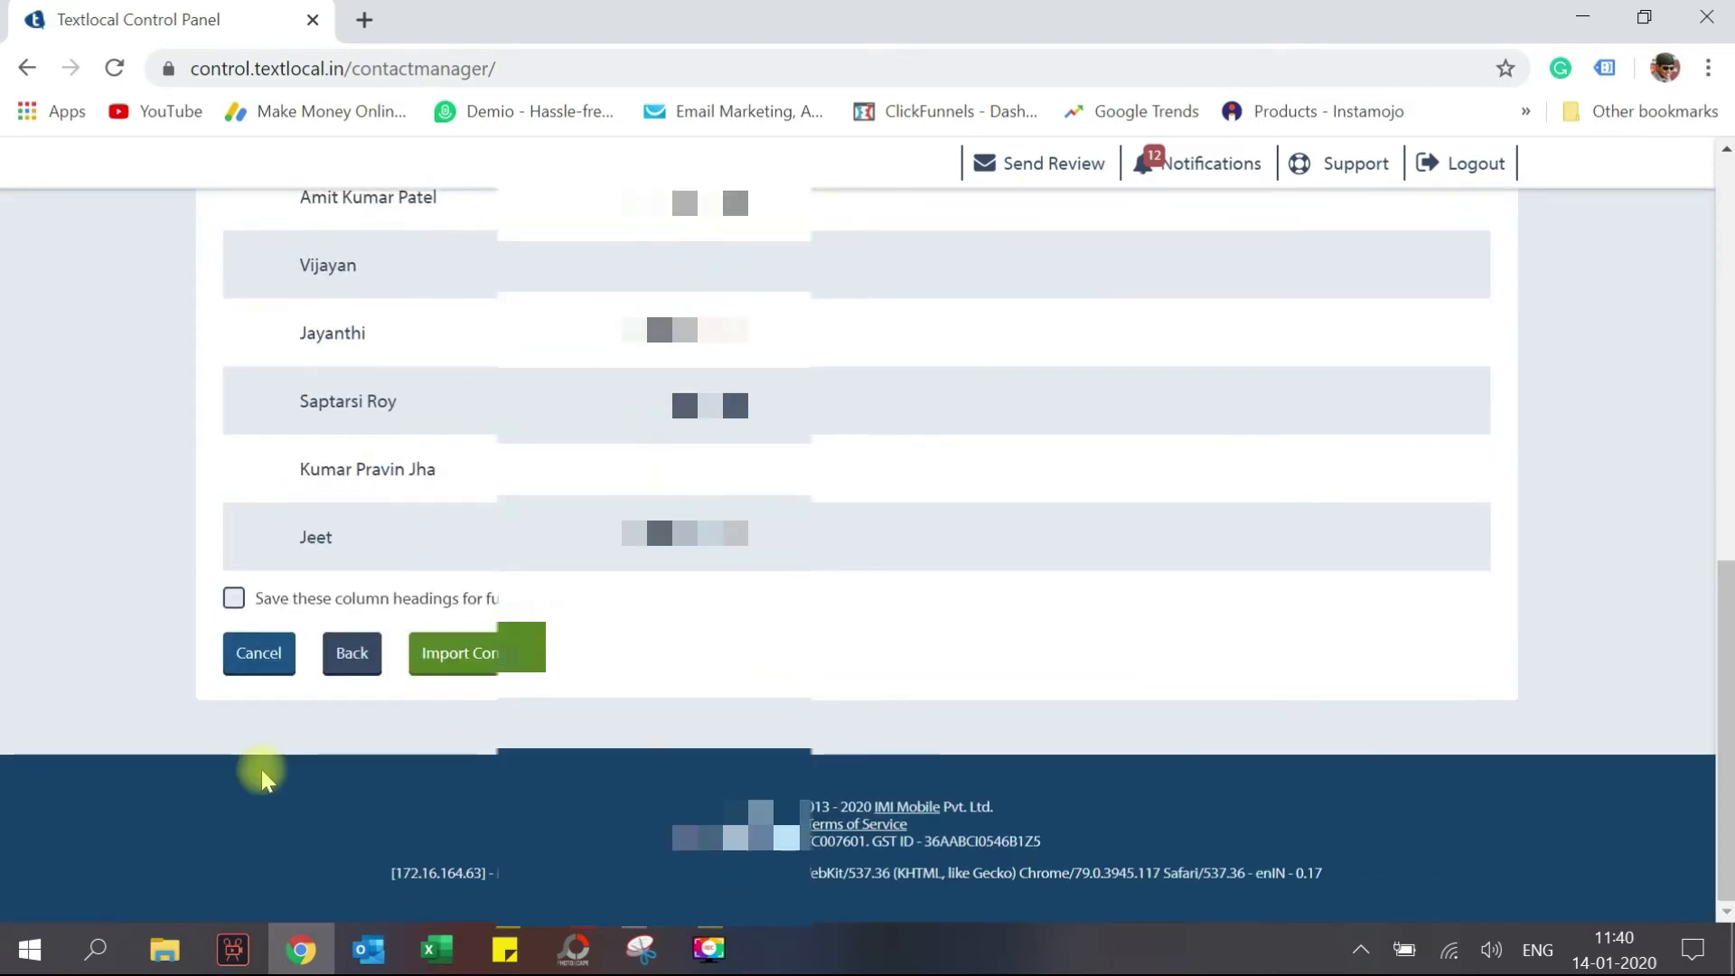
left_click(481, 667)
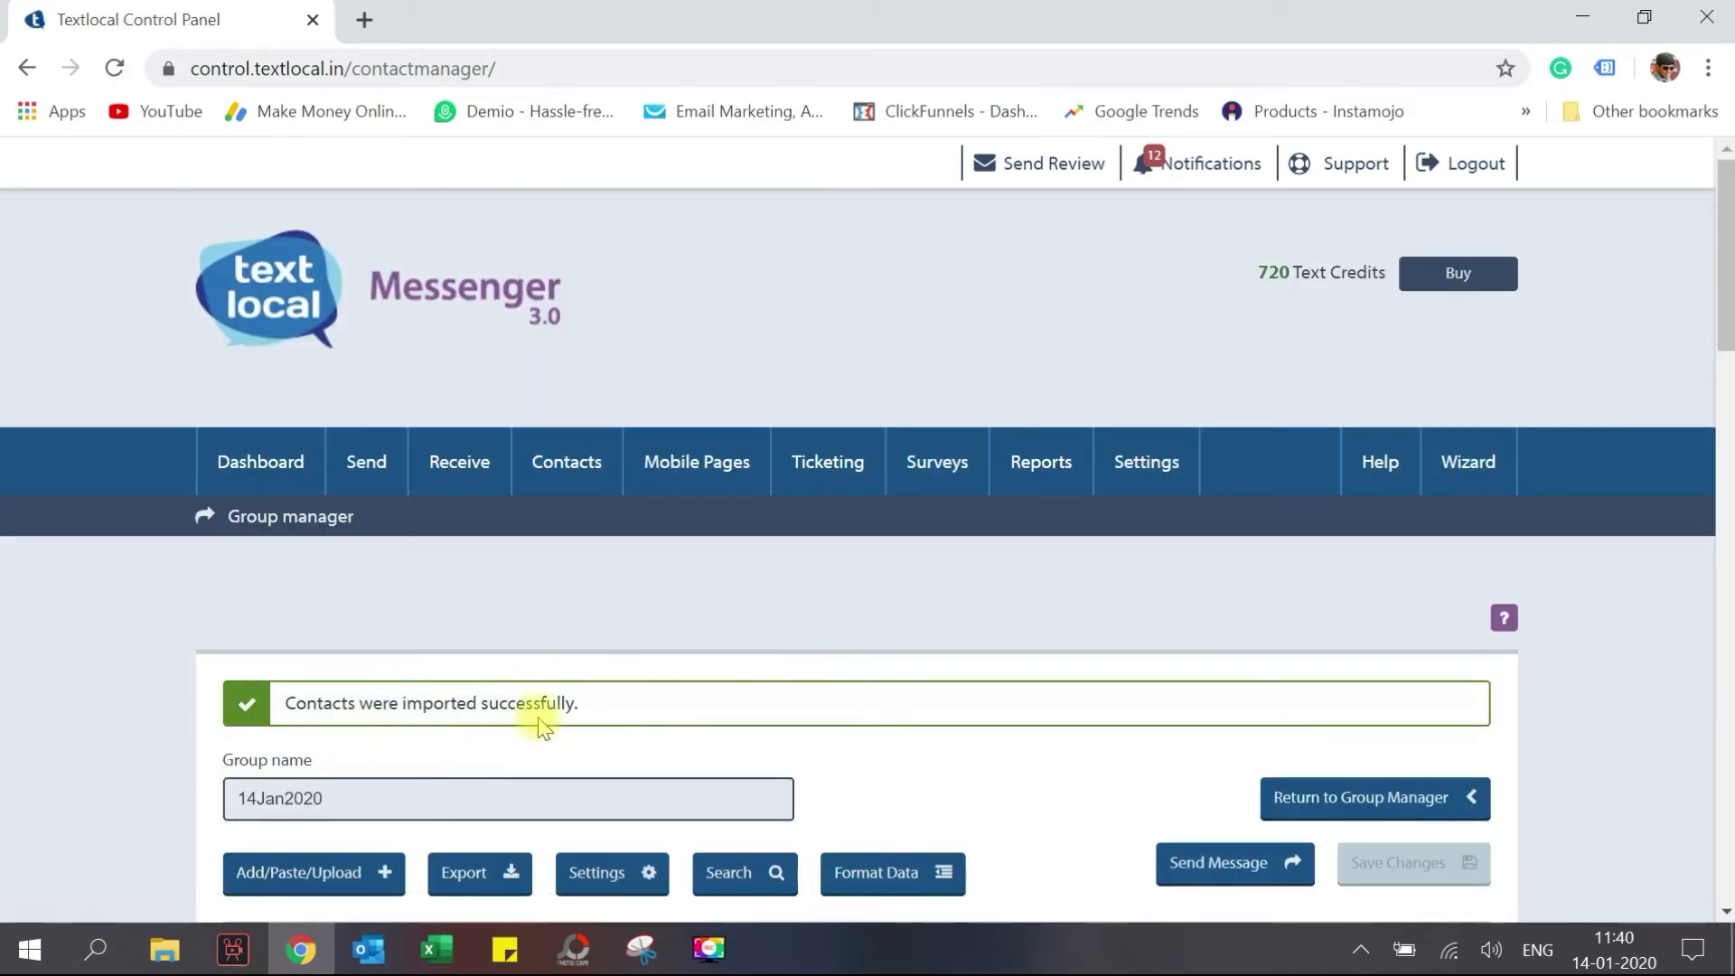
- Open the contact groups list and review the groups with their contact counts
scroll(666, 714, "down", 5)
scroll(215, 732, "up", 5)
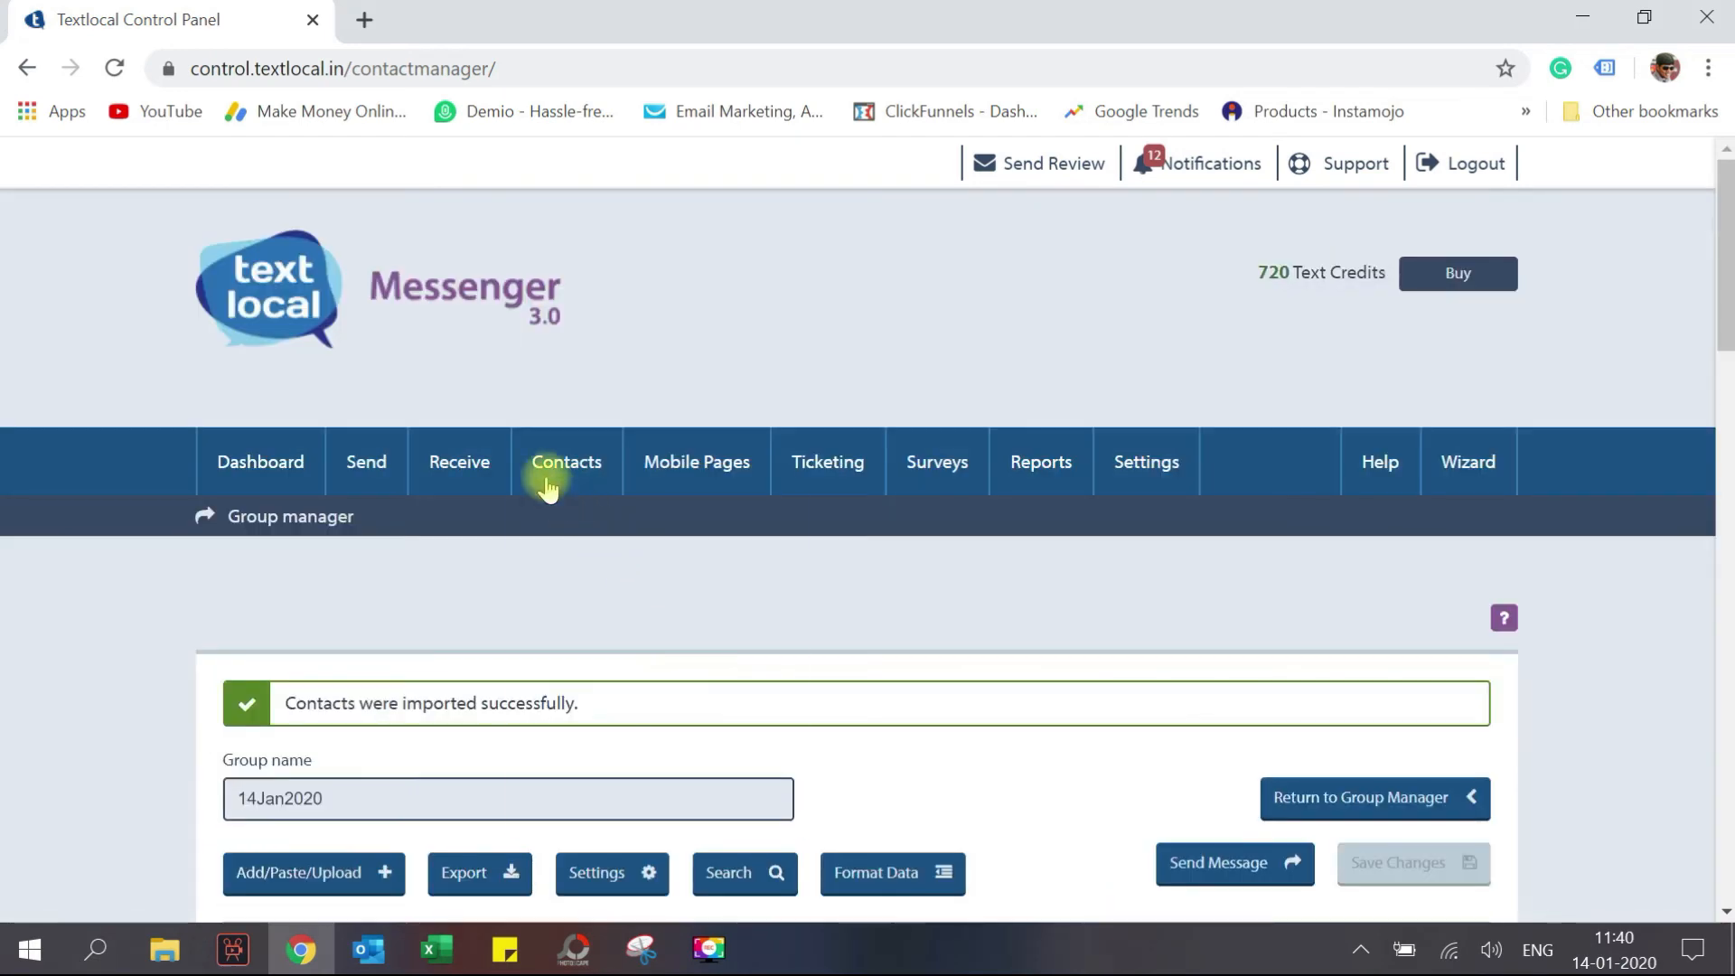
mouse_move(542, 472)
left_click(579, 542)
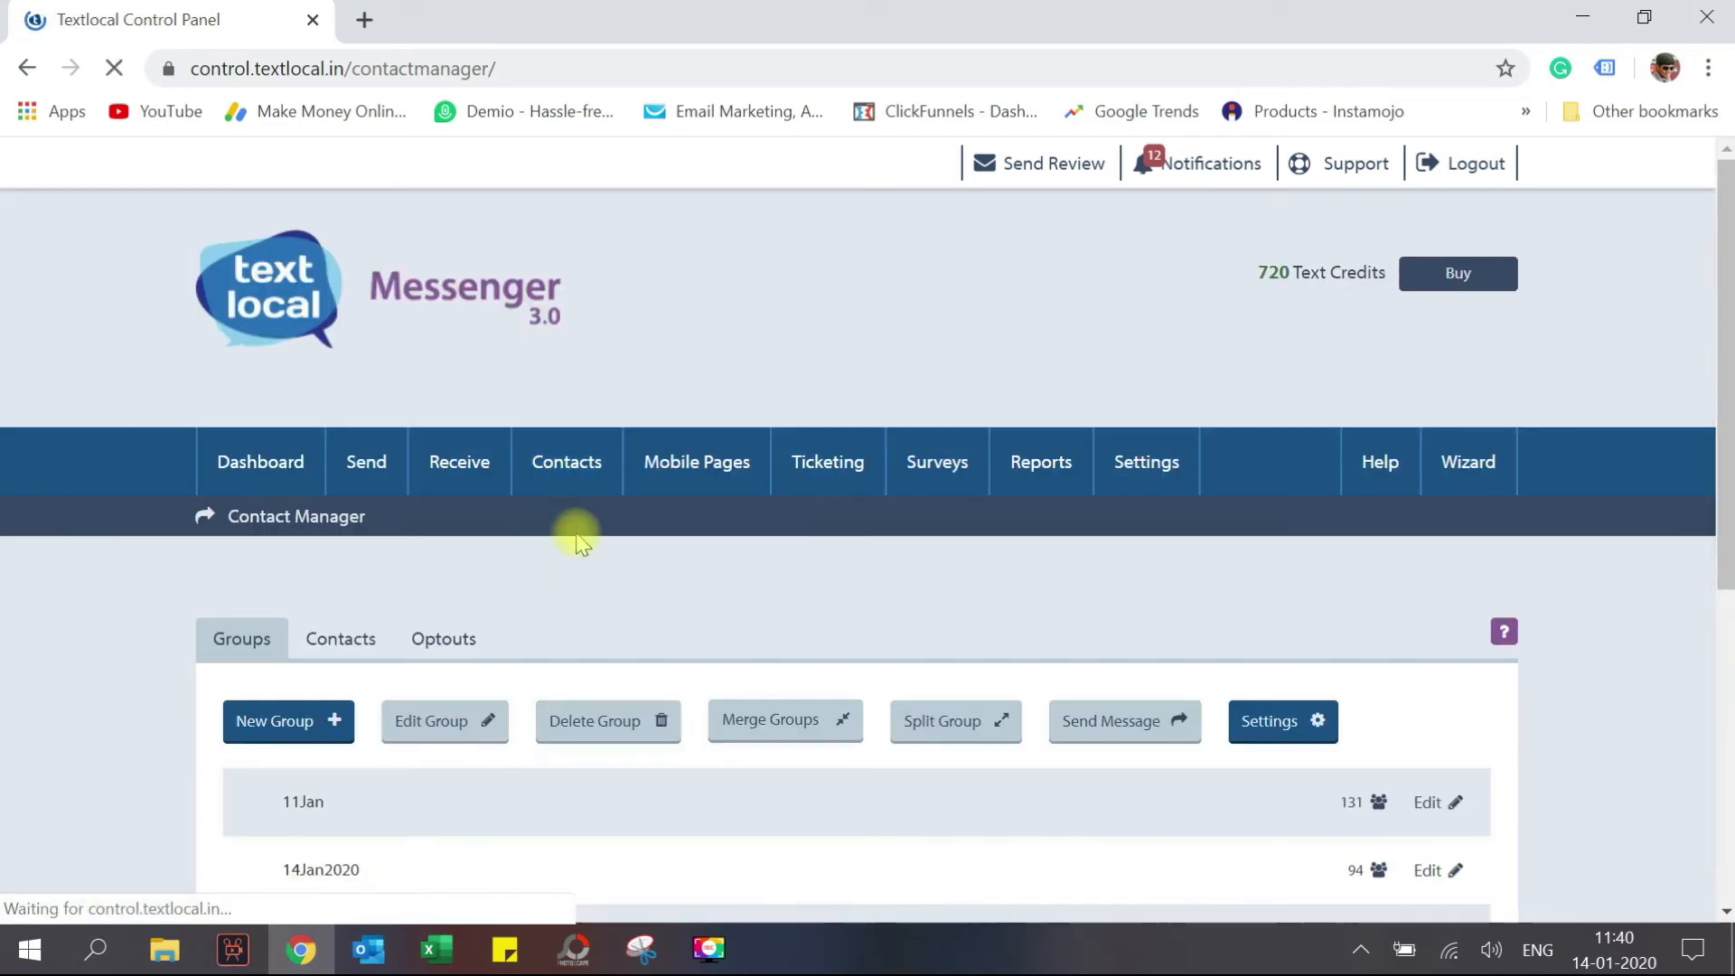
scroll(612, 681, "down", 3)
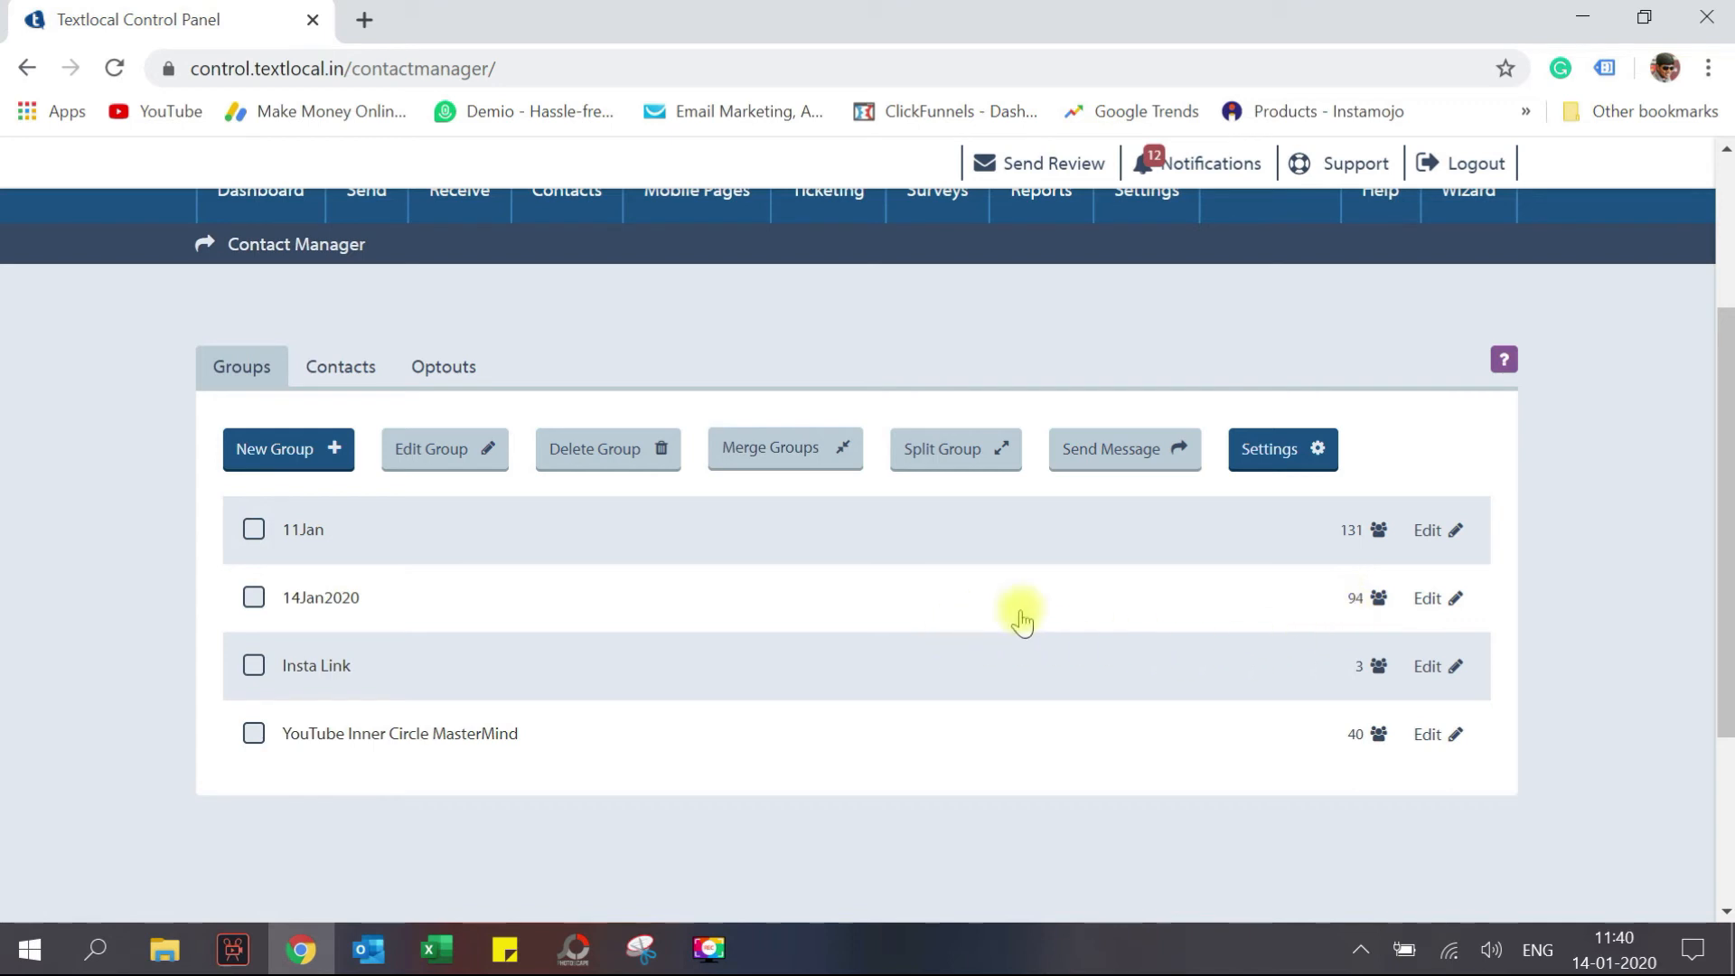
scroll(1584, 560, "up", 3)
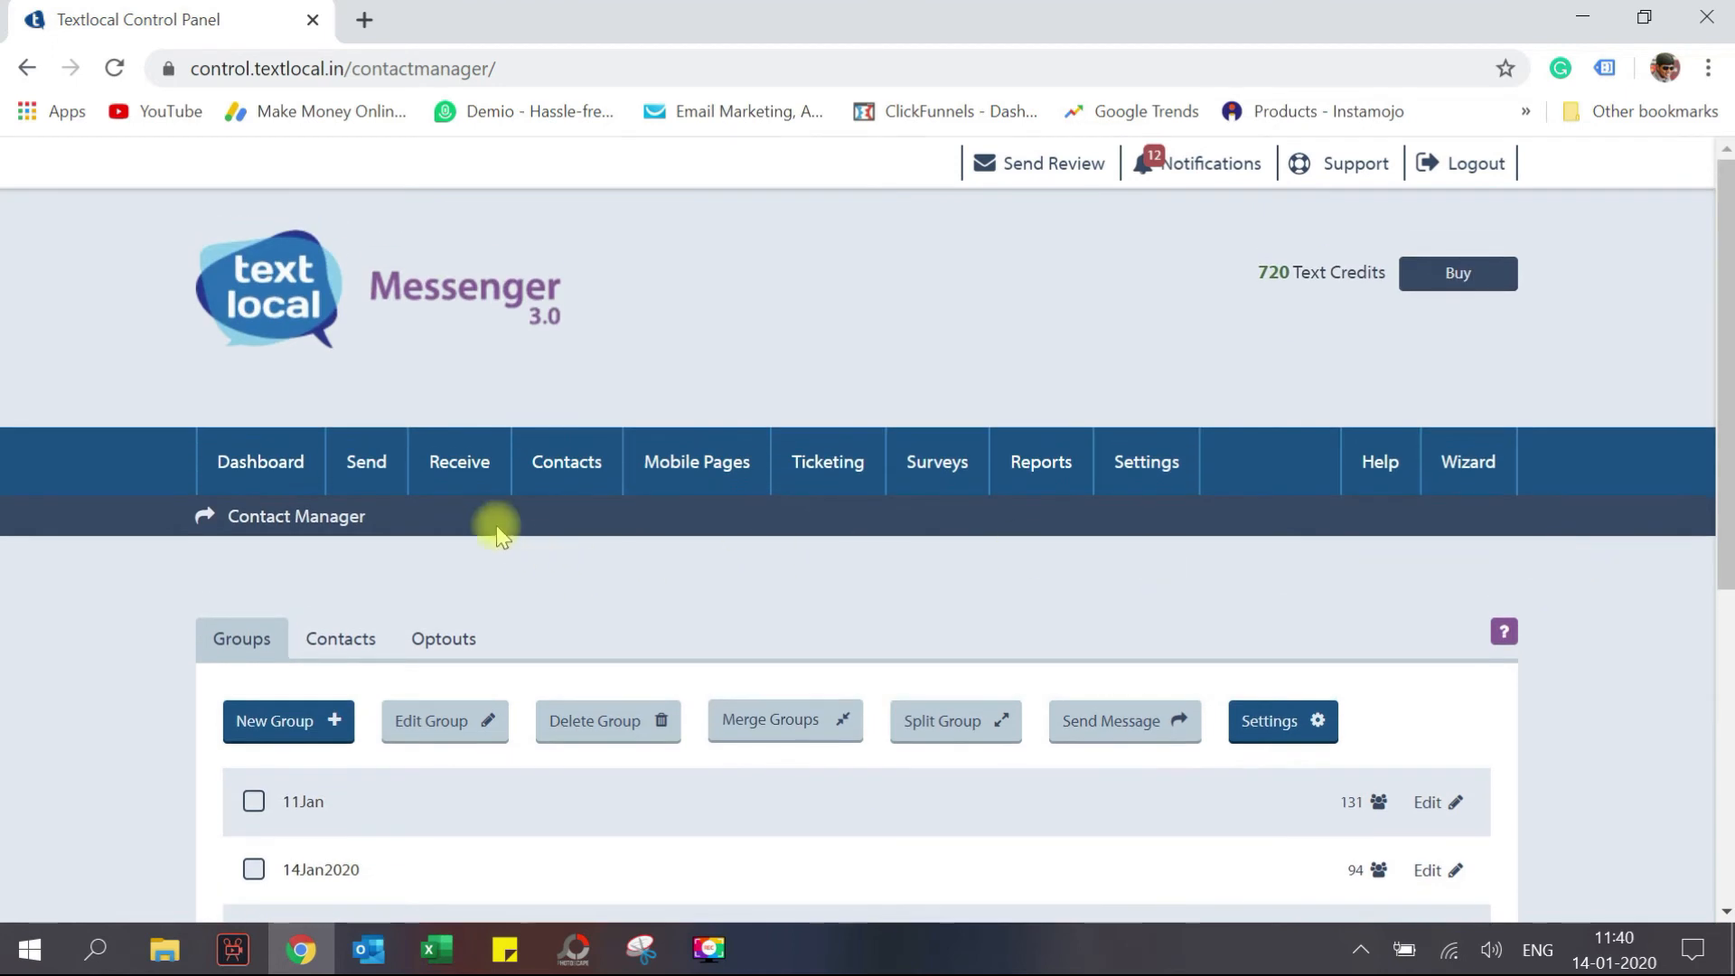
- Open the page for sending a text message and activate the empty message box
mouse_move(463, 465)
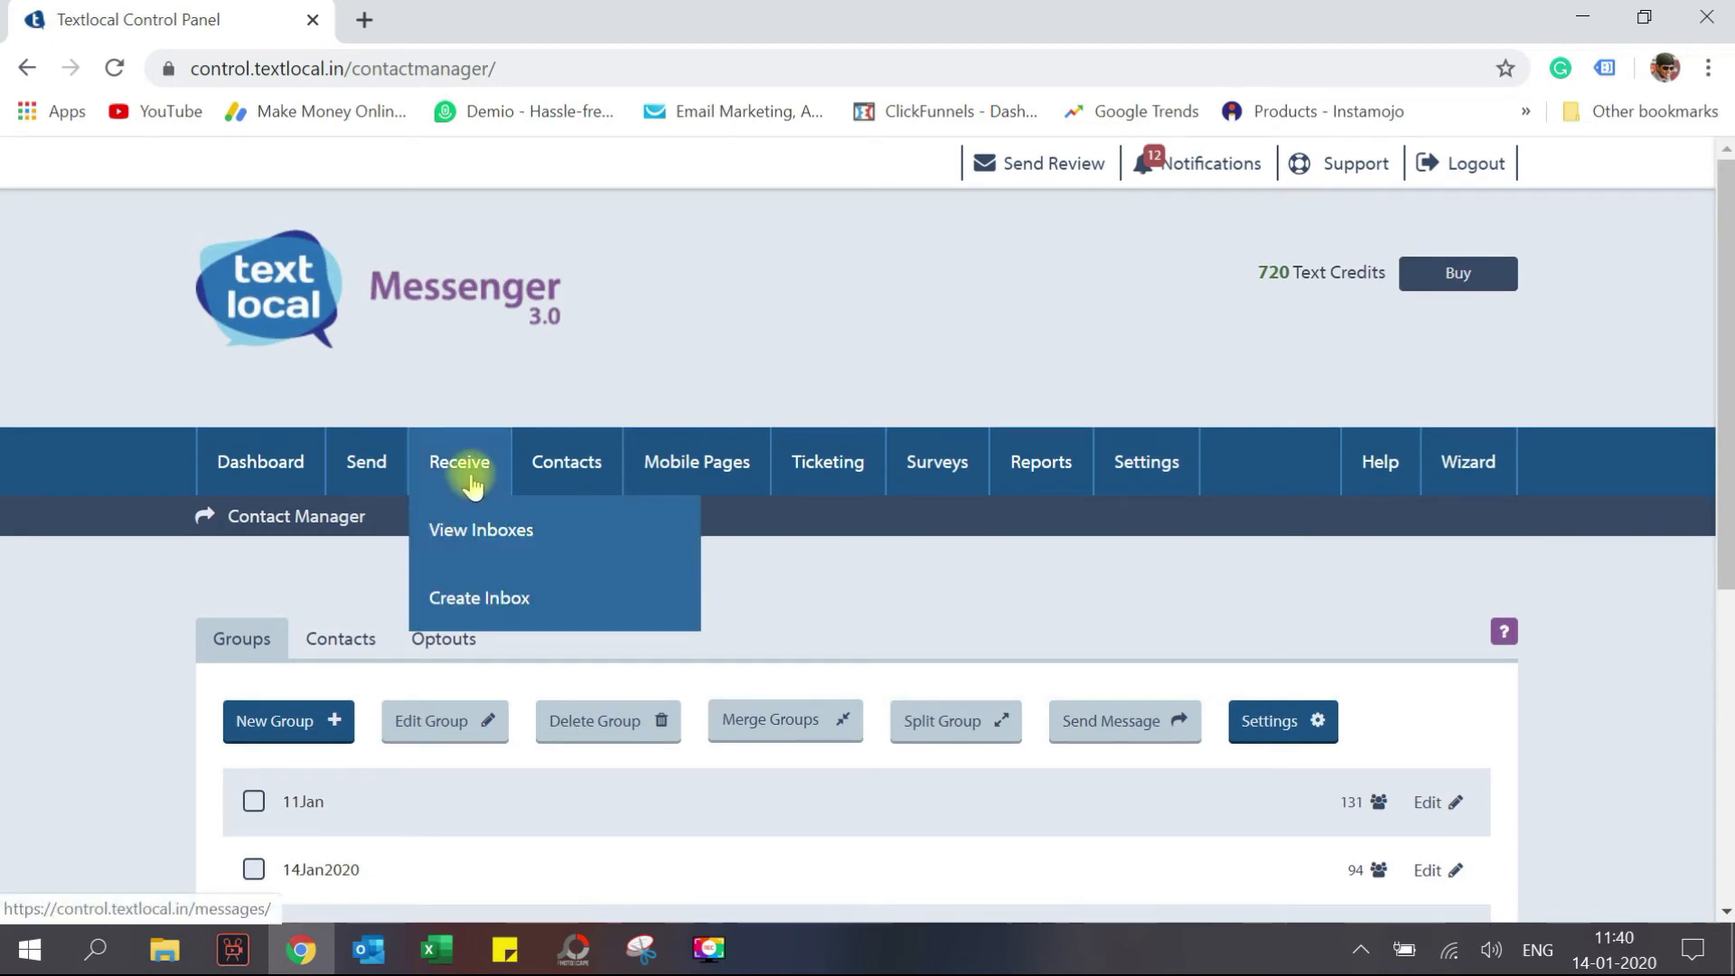
mouse_move(360, 457)
left_click(402, 539)
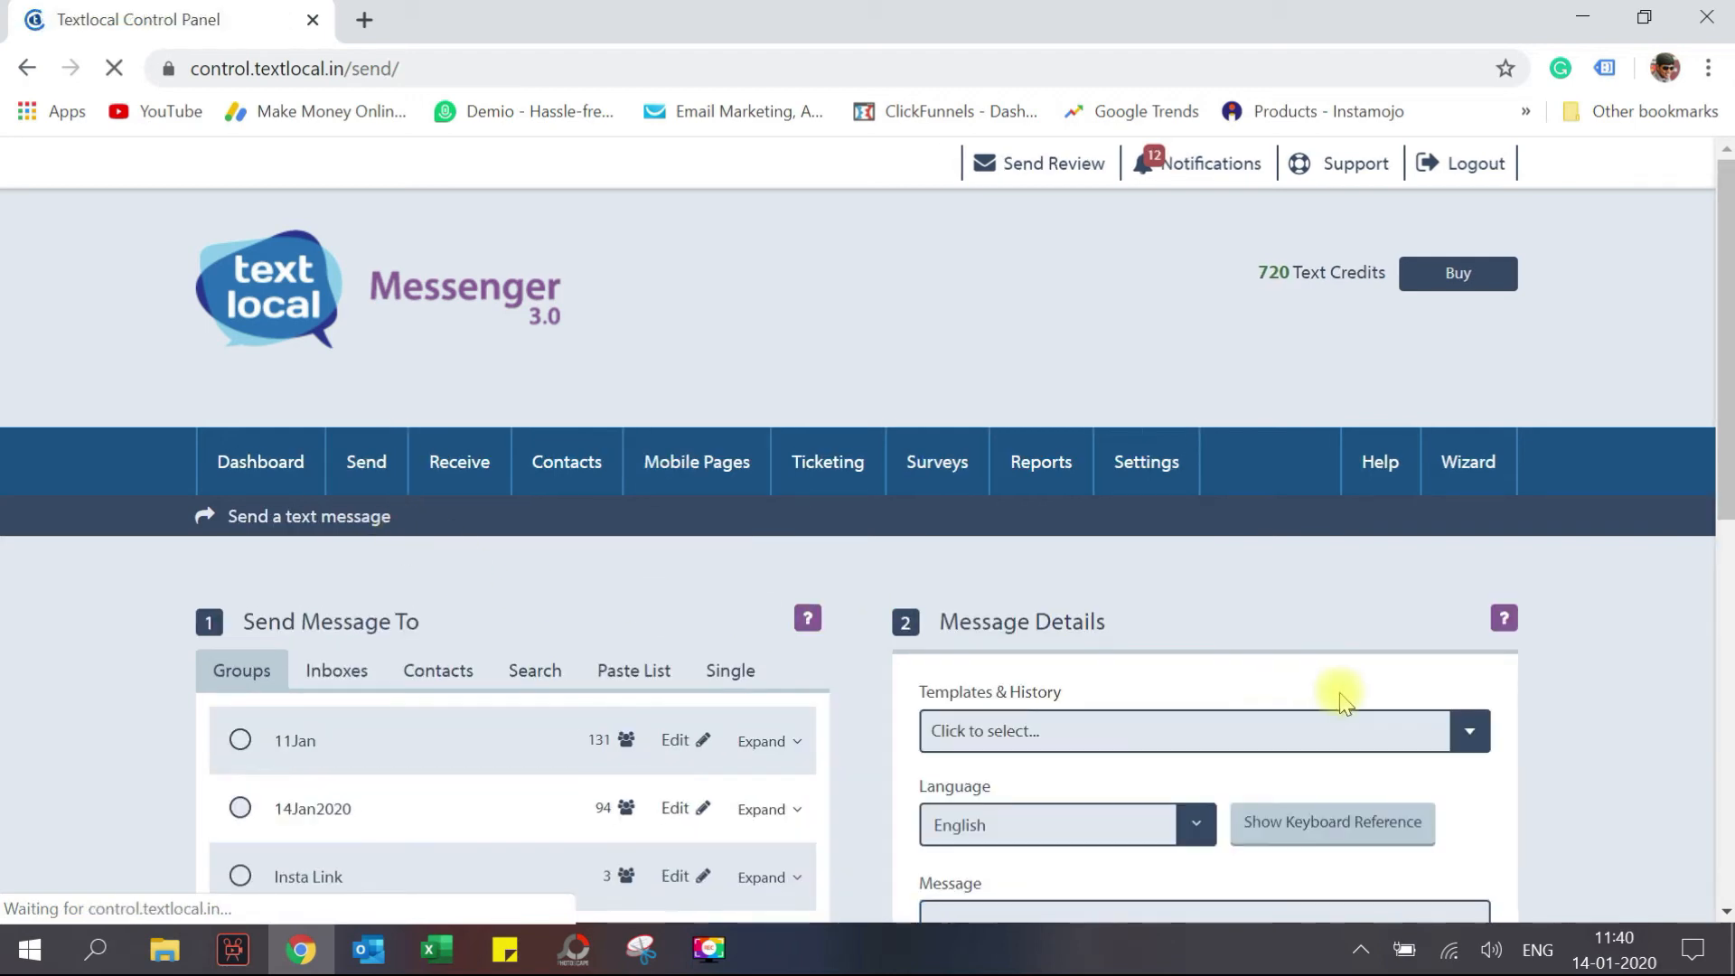
scroll(1447, 632, "down", 1)
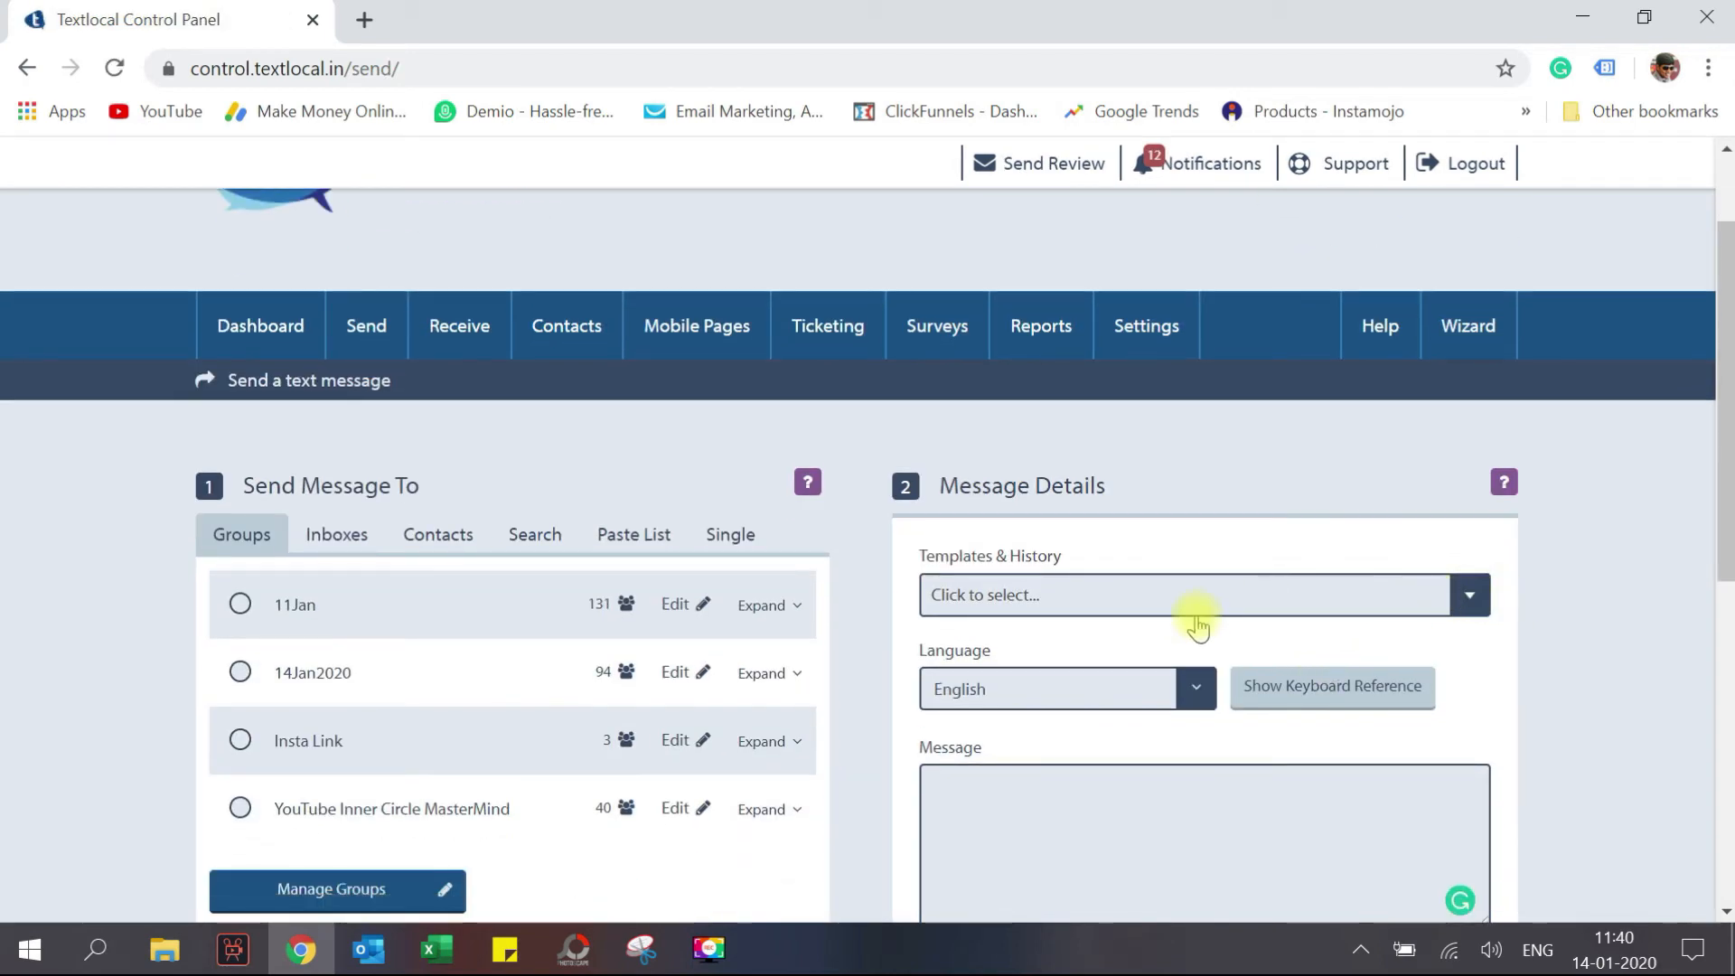
left_click(1019, 773)
scroll(972, 608, "down", 1)
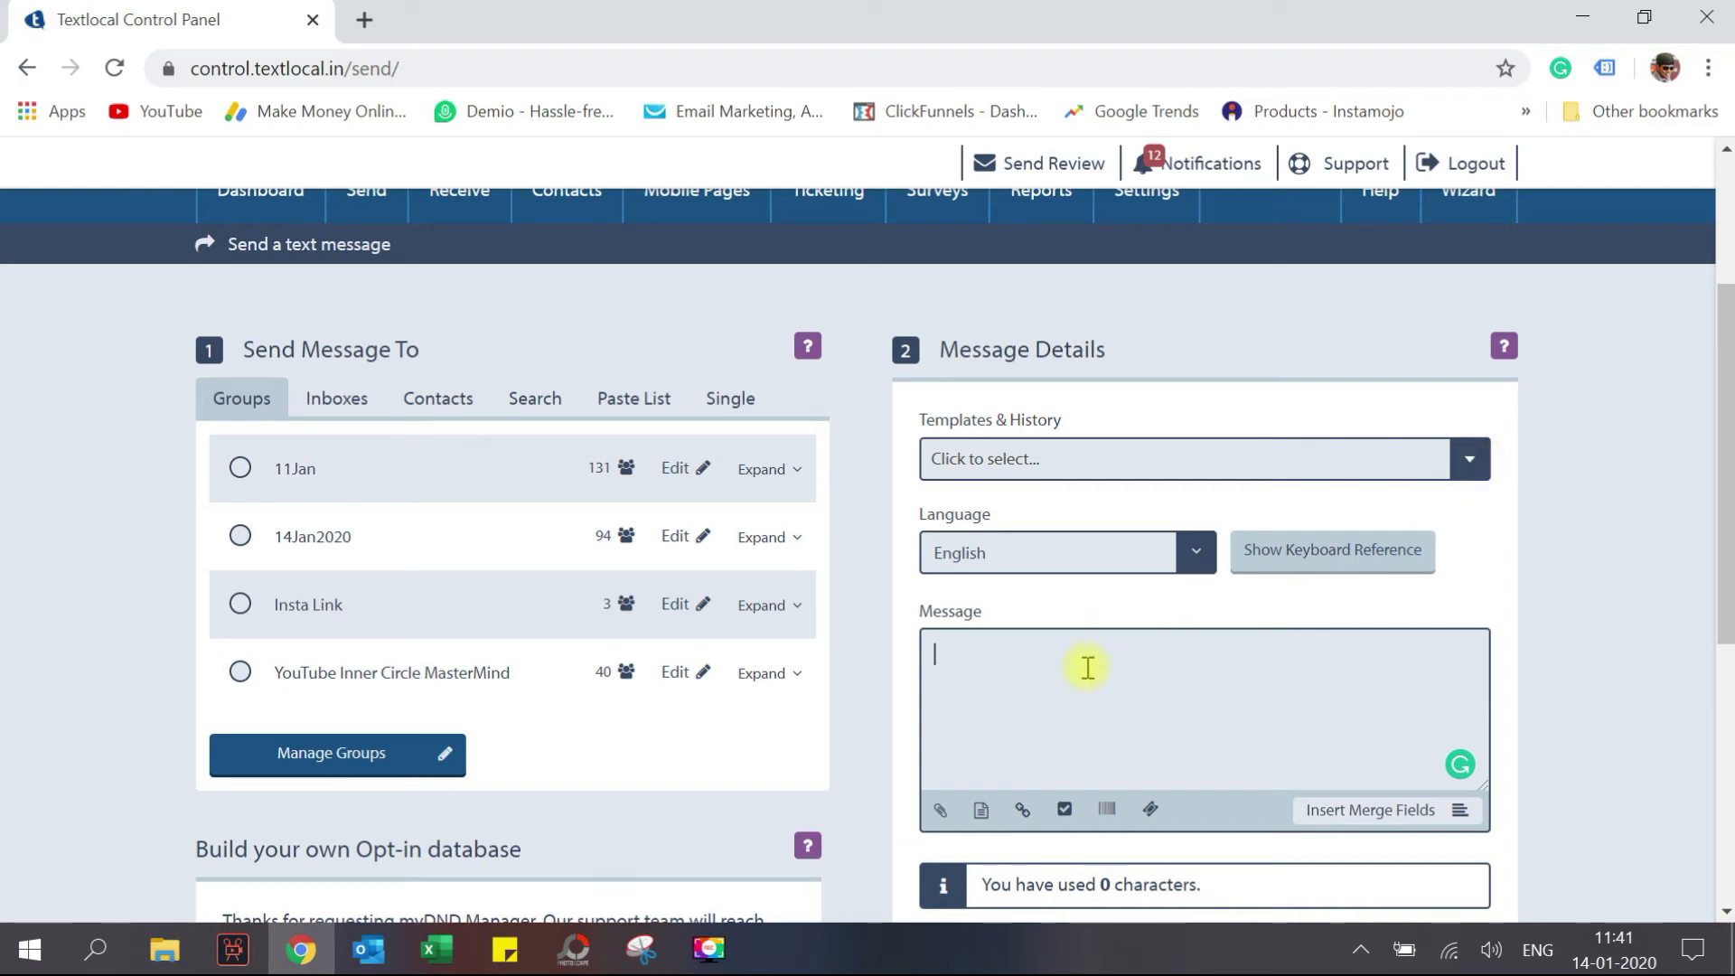
- Load the previous message reminding registrants of the 8:30PM "YouTube MasterClass" session from the templates and history
left_click(1470, 461)
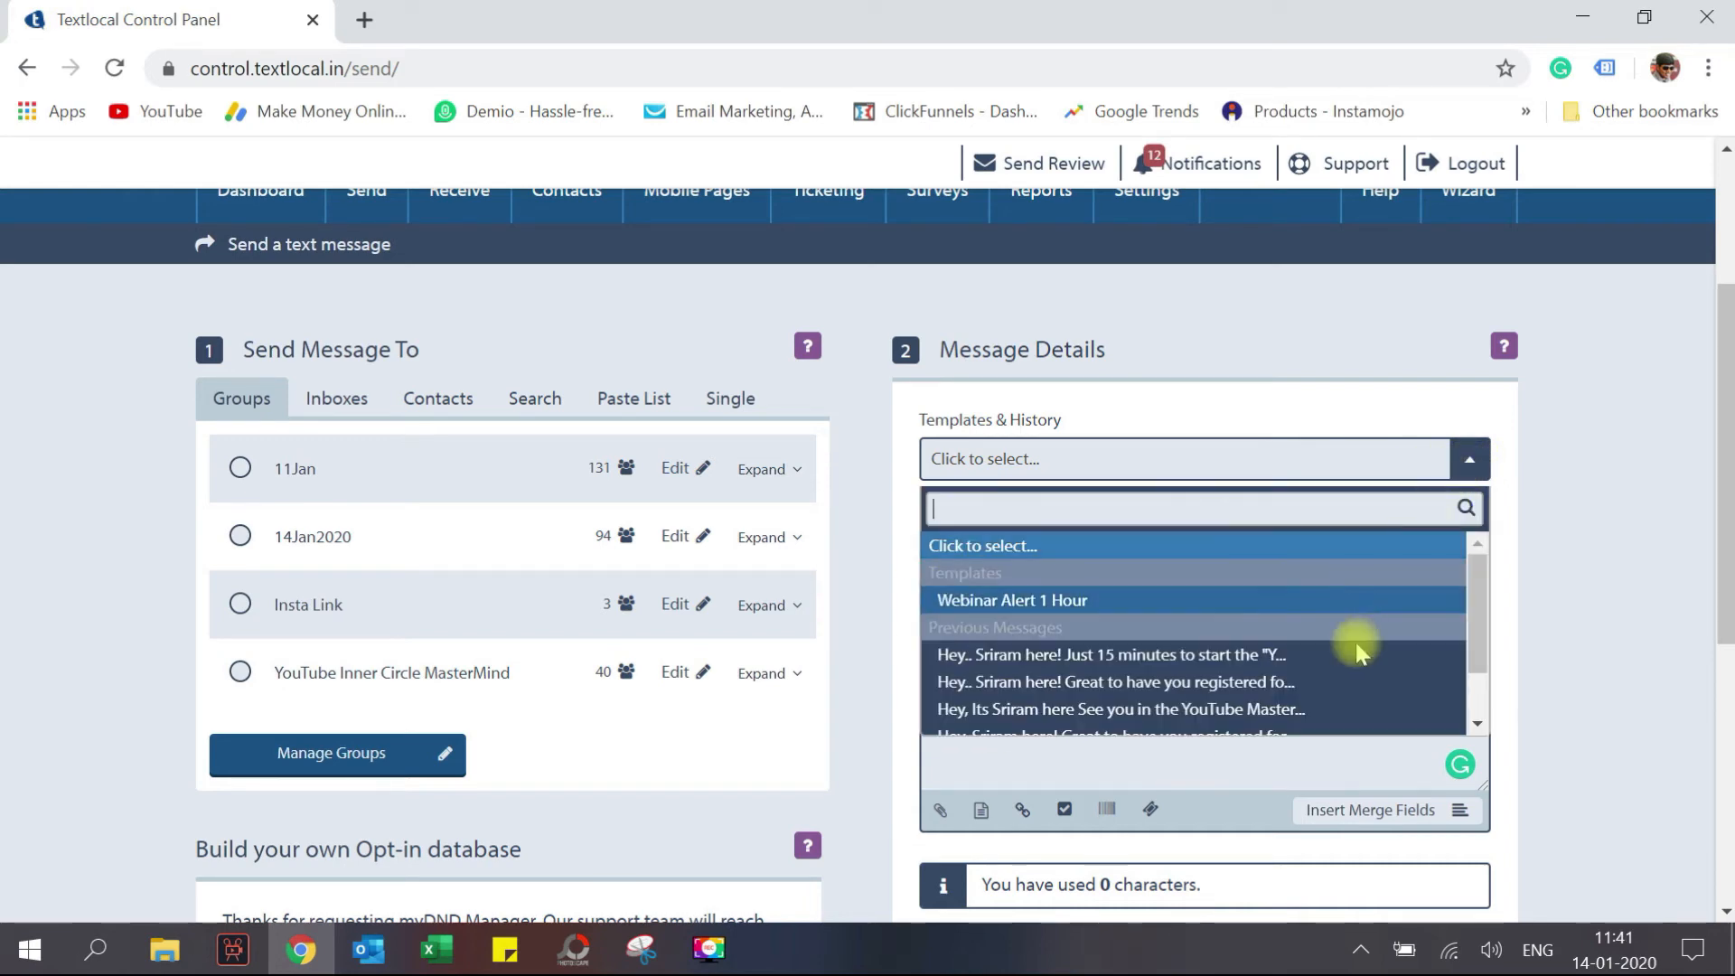
scroll(1483, 633, "down", 1)
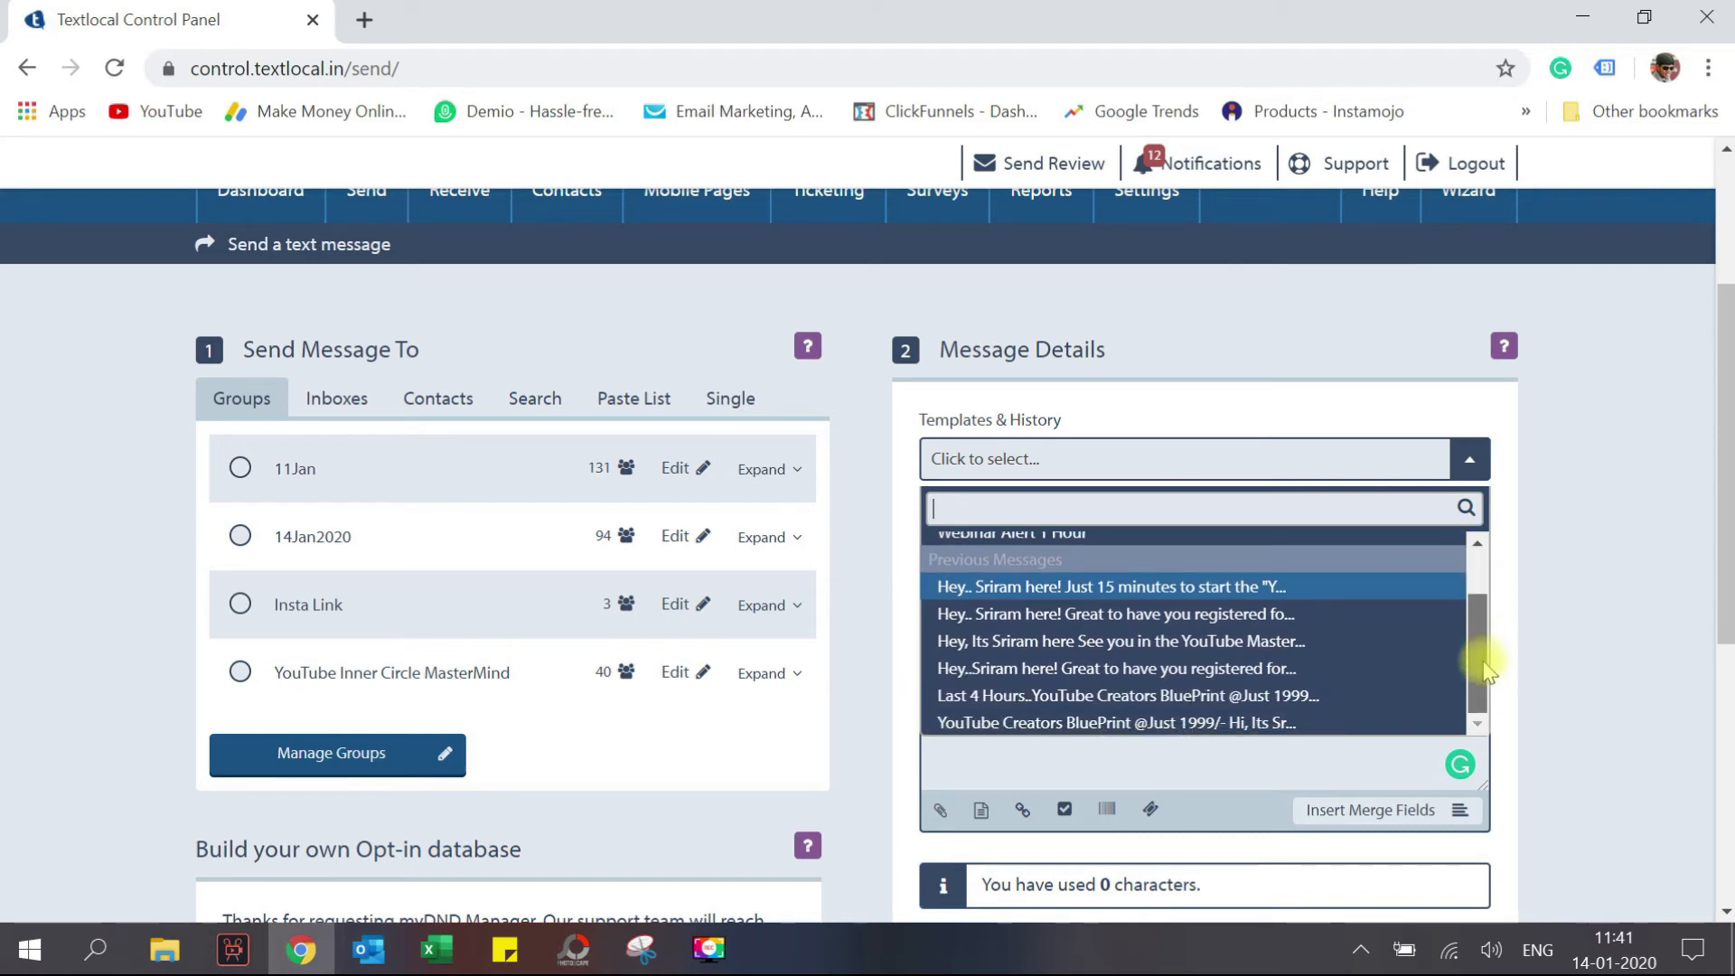
scroll(1481, 664, "down", 1)
left_click(1215, 678)
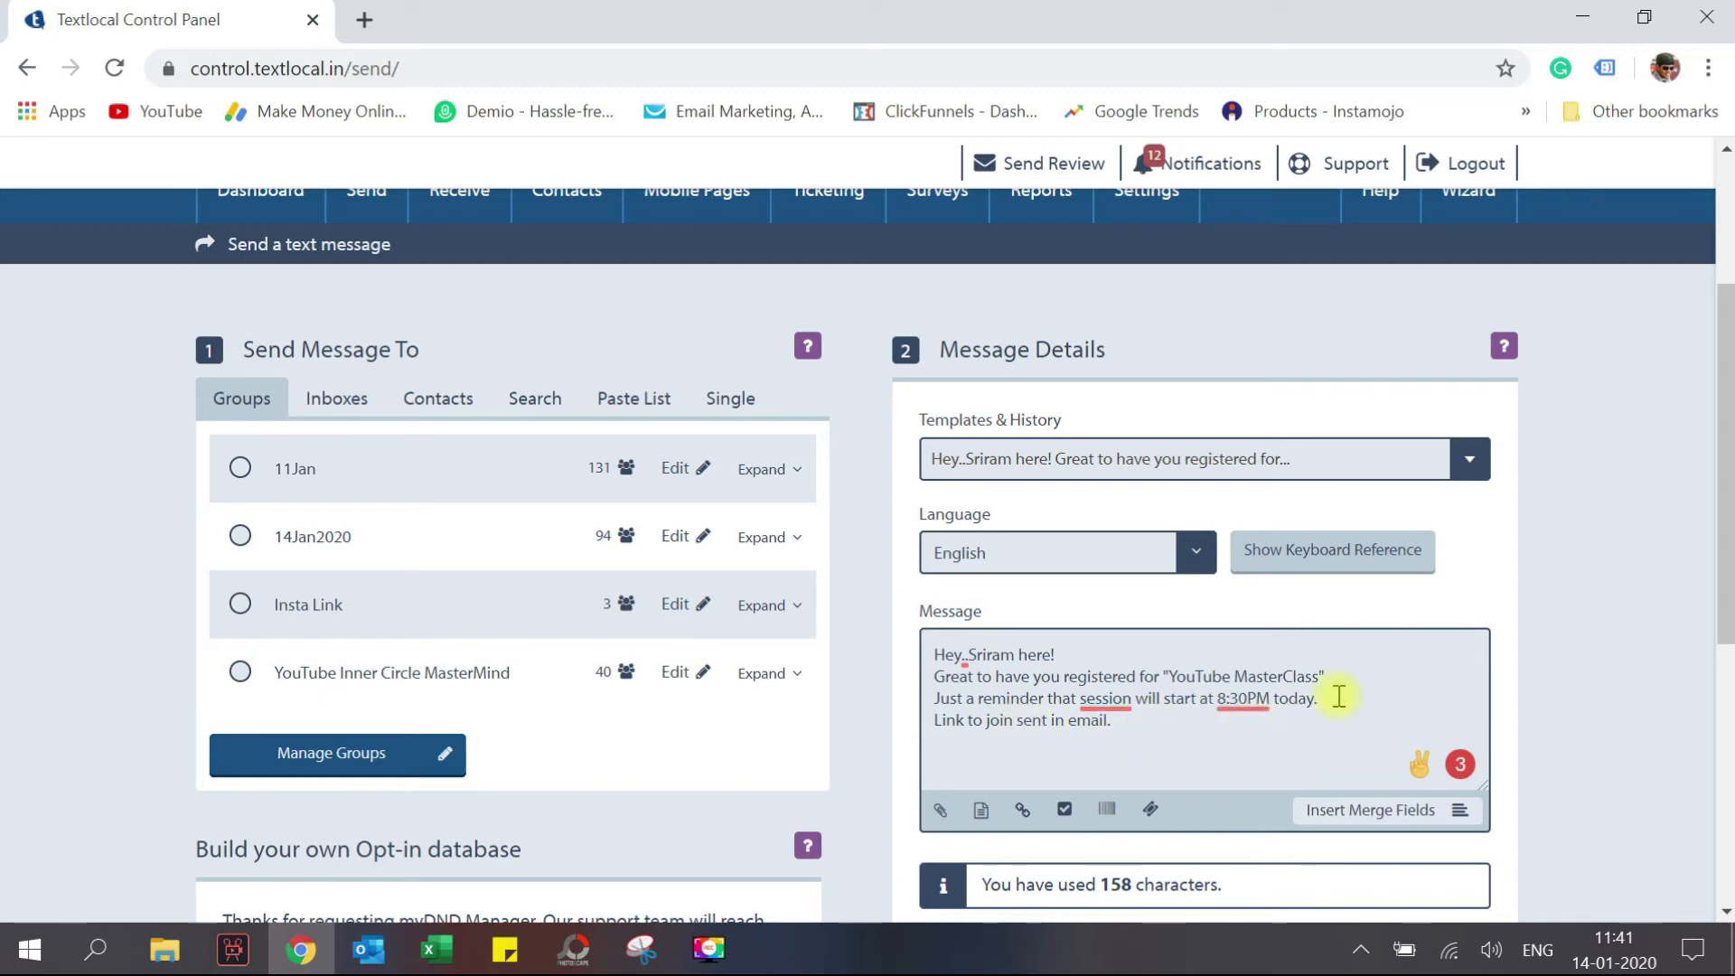
- Choose the 14Jan2020 group as the recipient and review the message's character count, schedule and opt-out options
scroll(1559, 648, "down", 3)
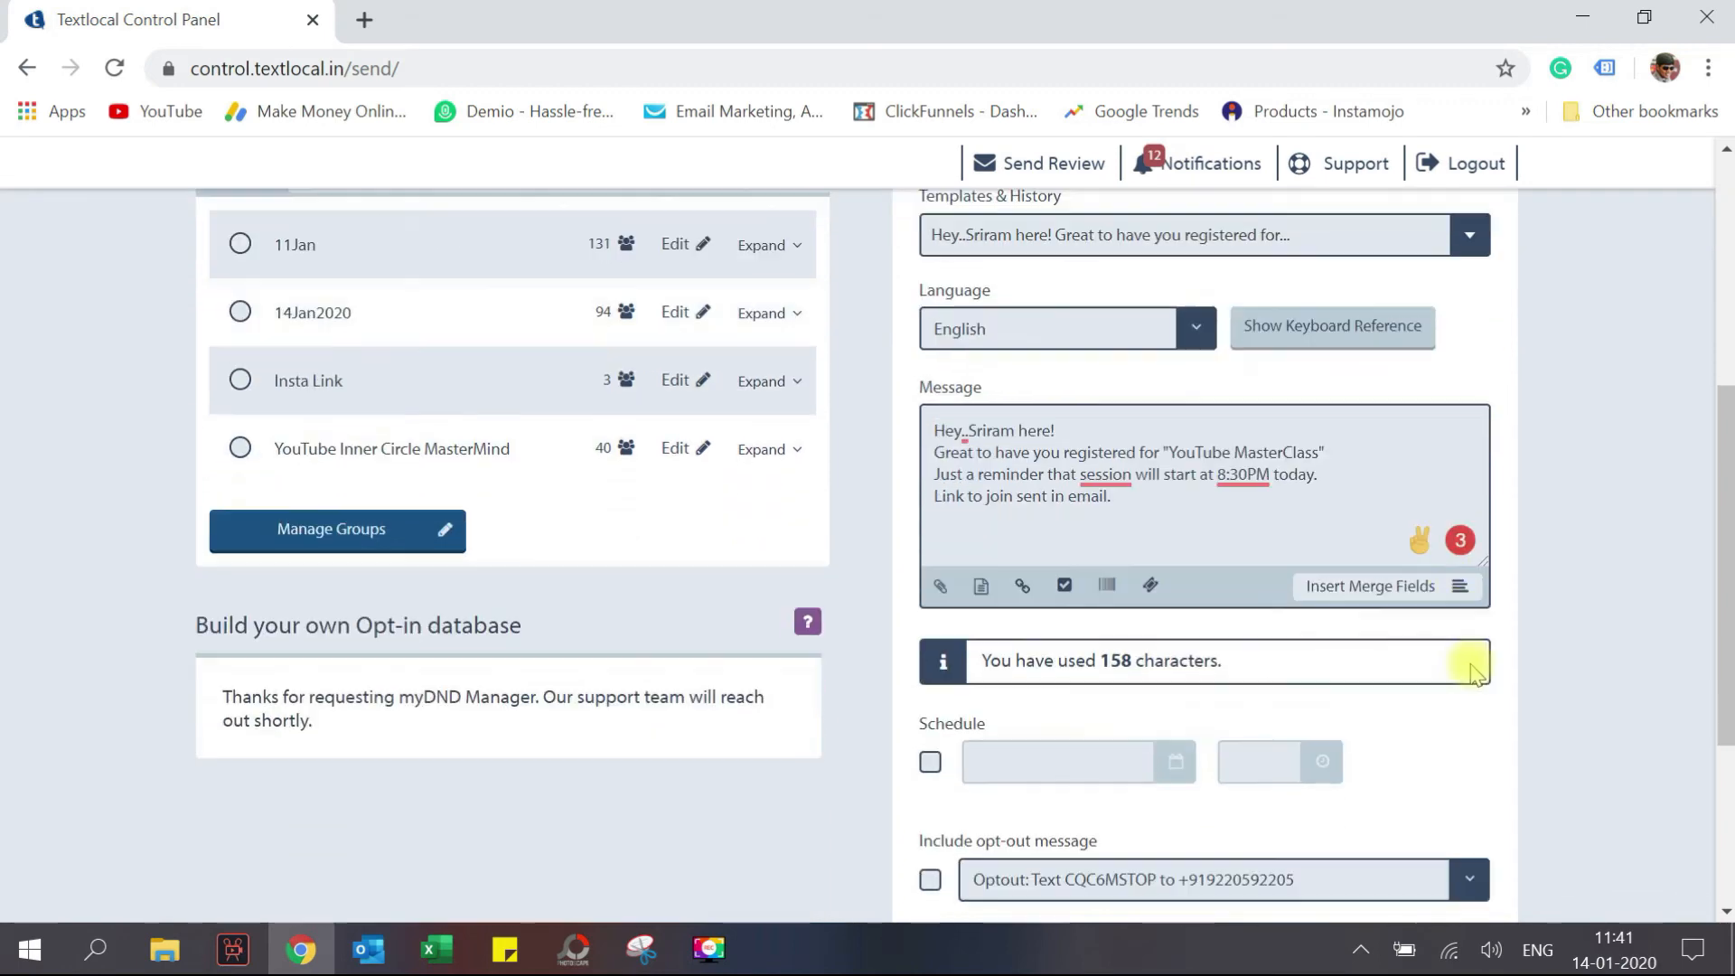
scroll(1558, 648, "up", 2)
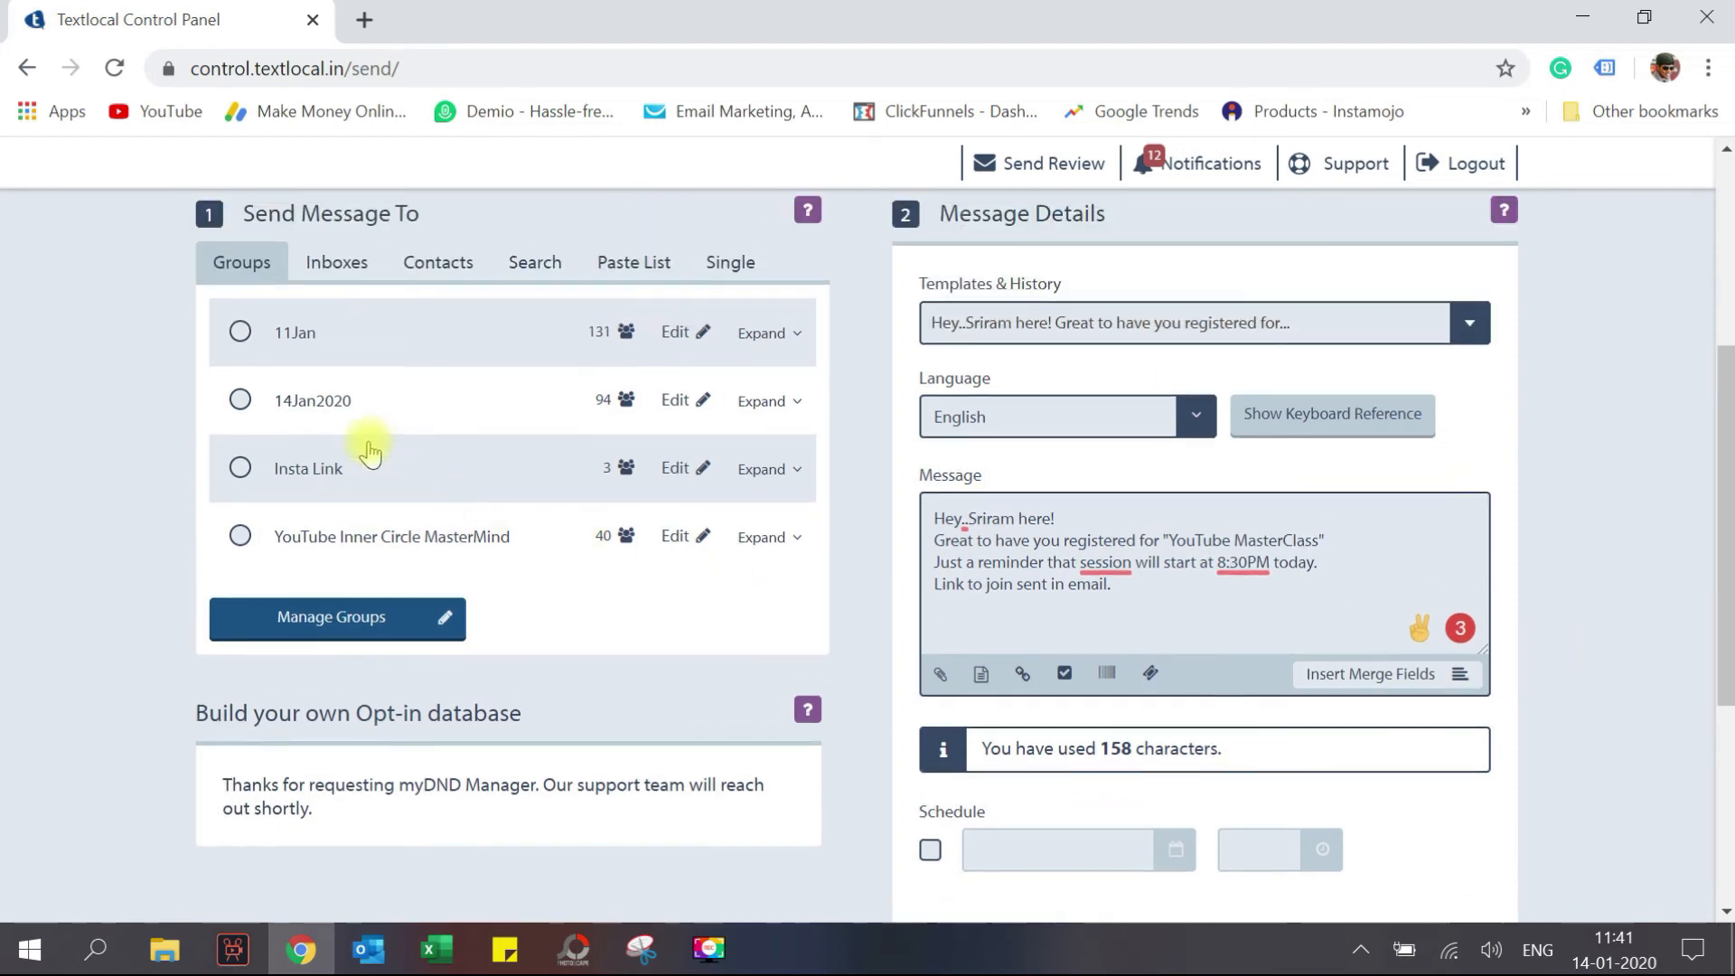
left_click(240, 401)
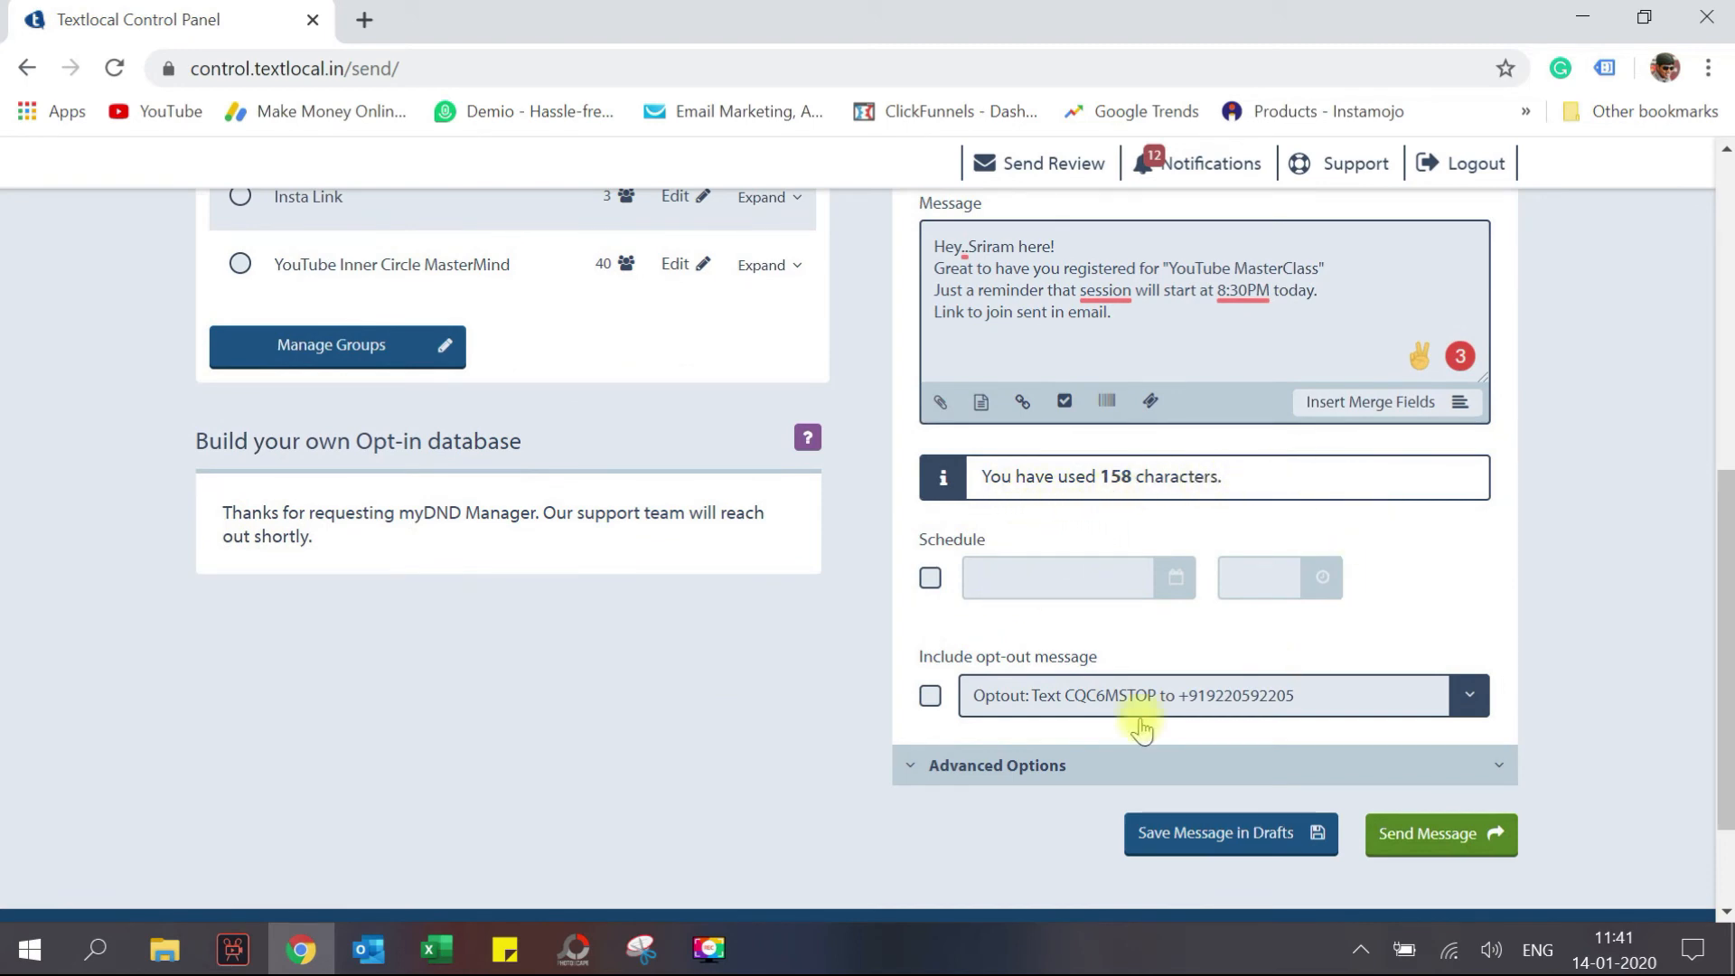
scroll(1591, 736, "up", 3)
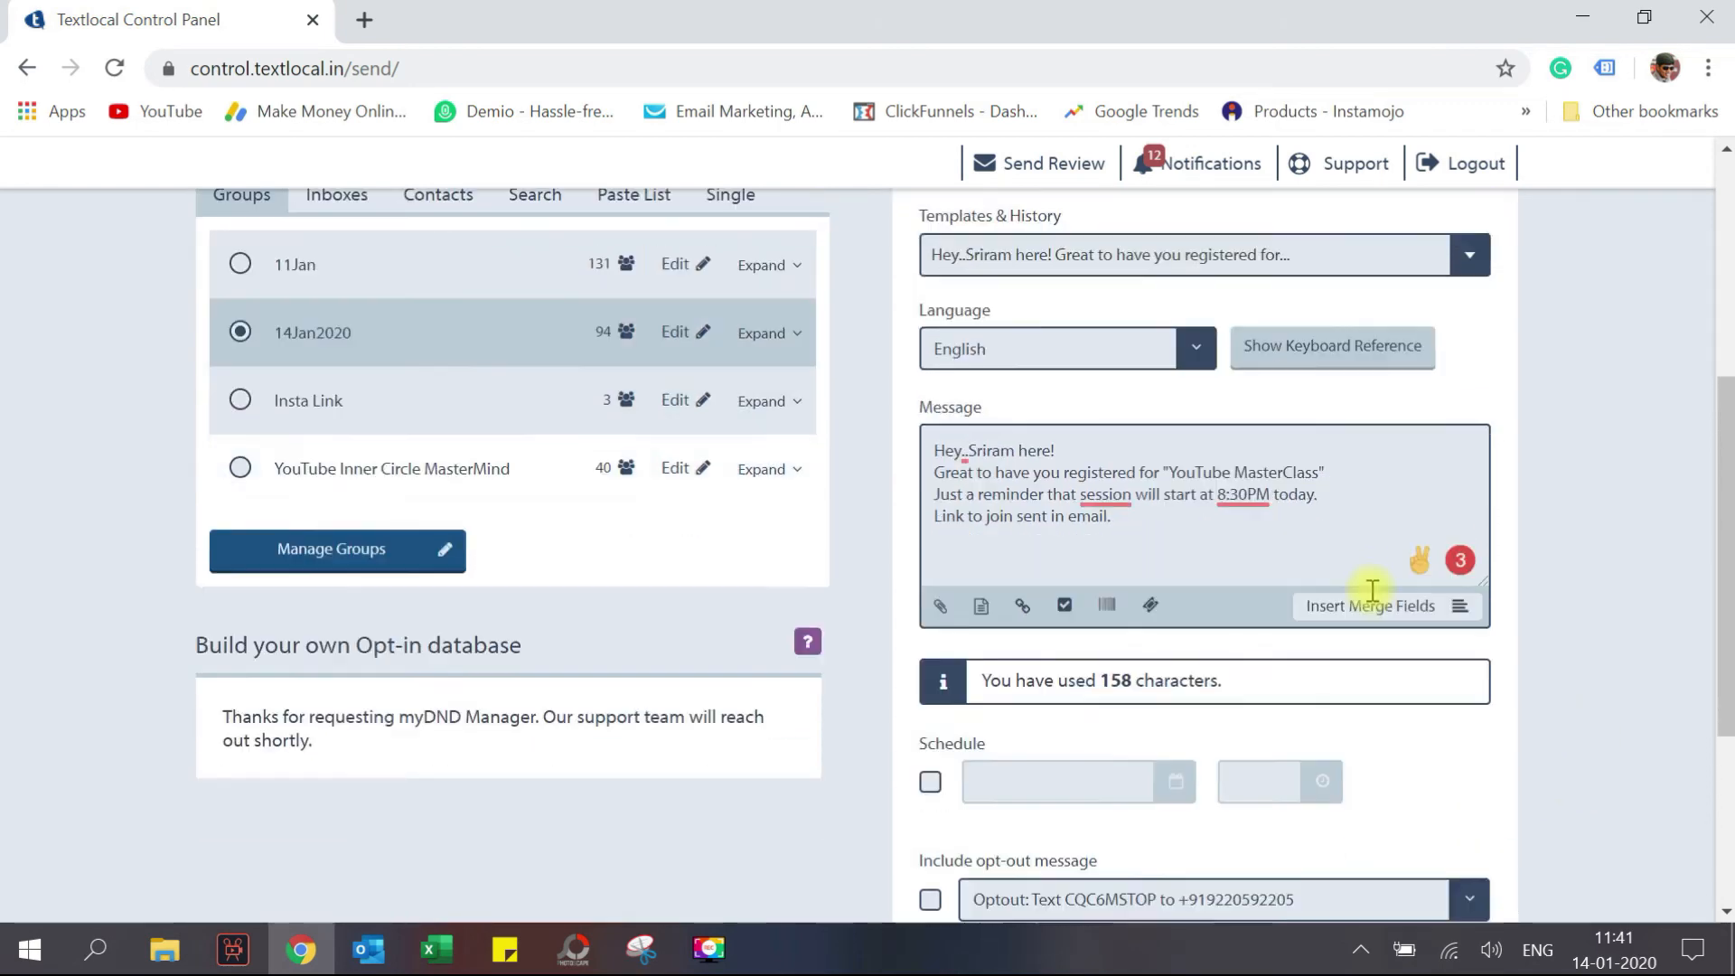
scroll(1372, 590, "down", 3)
- Send the message immediately to the 14Jan2020 group after reviewing the recipients, removed DND numbers, cost and preview
left_click(1434, 845)
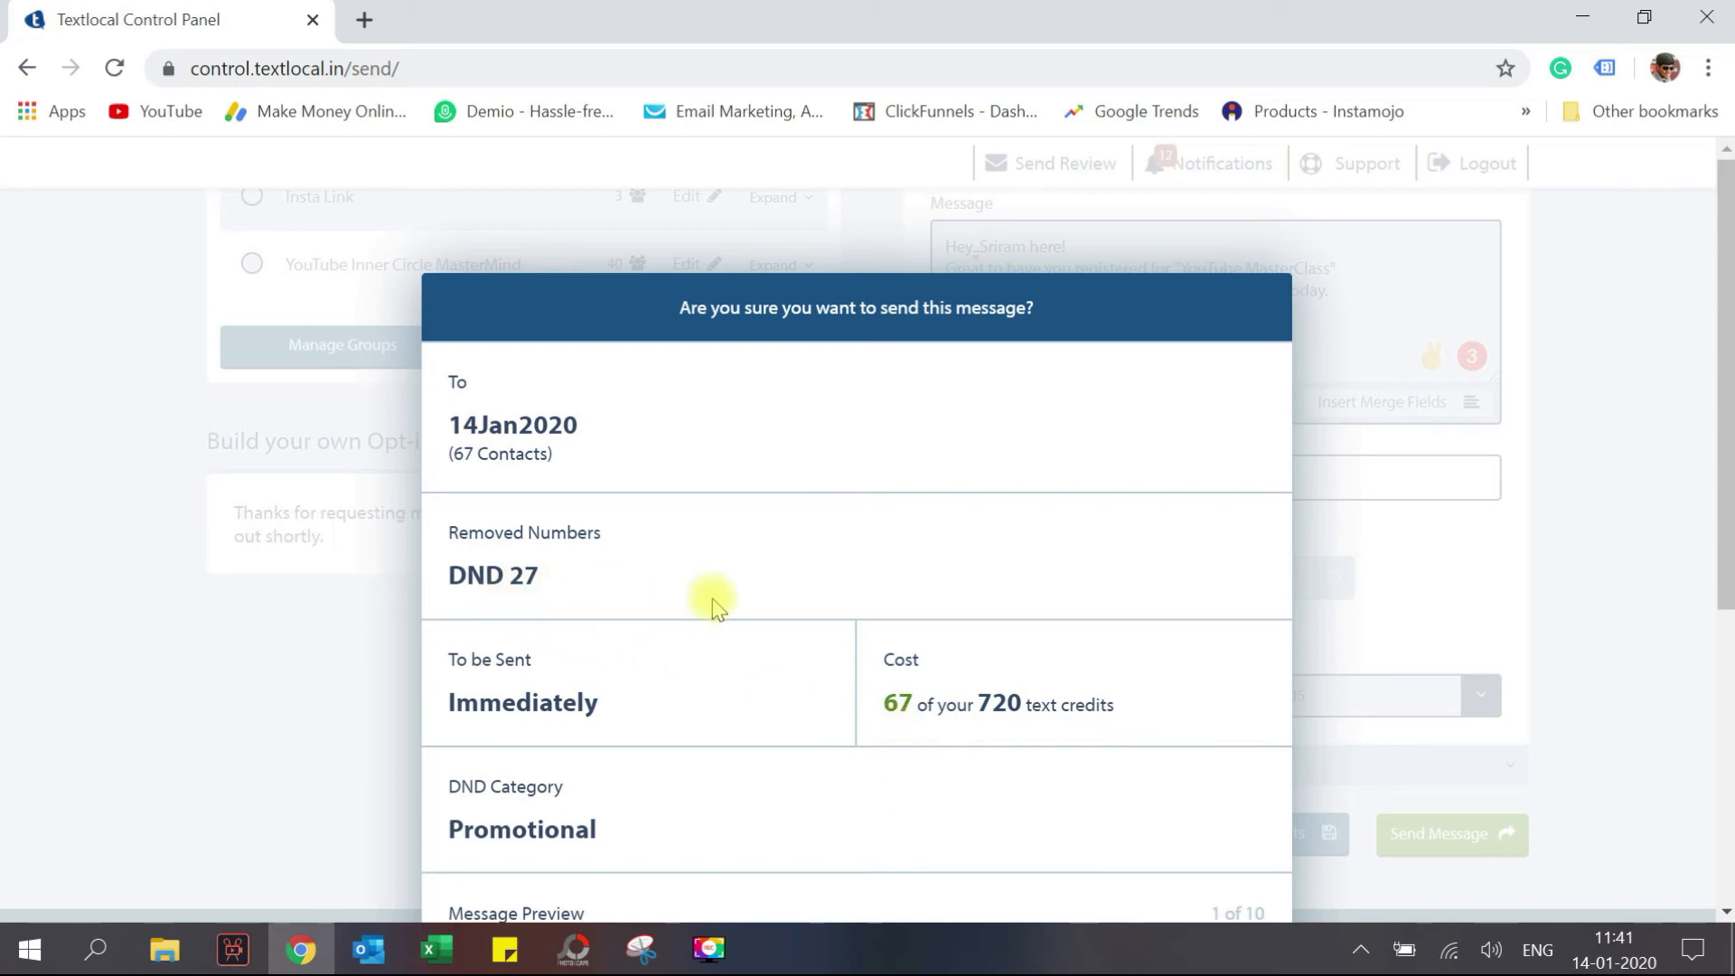
scroll(714, 604, "down", 3)
scroll(794, 600, "down", 3)
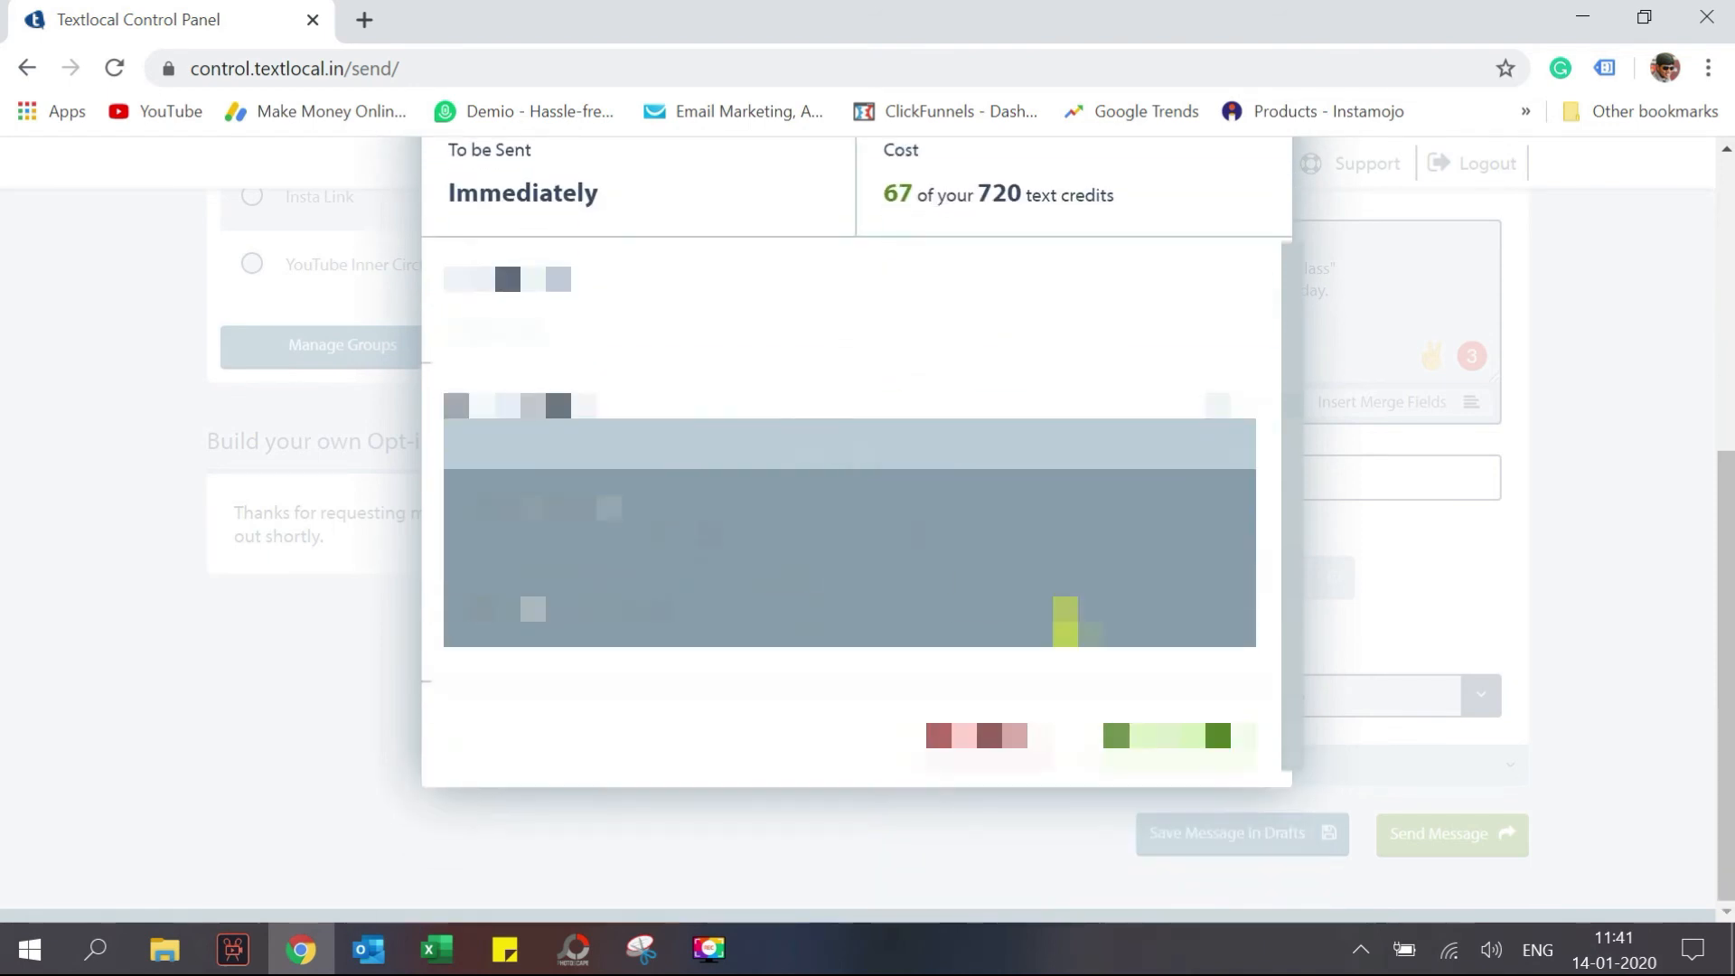
left_click(1175, 737)
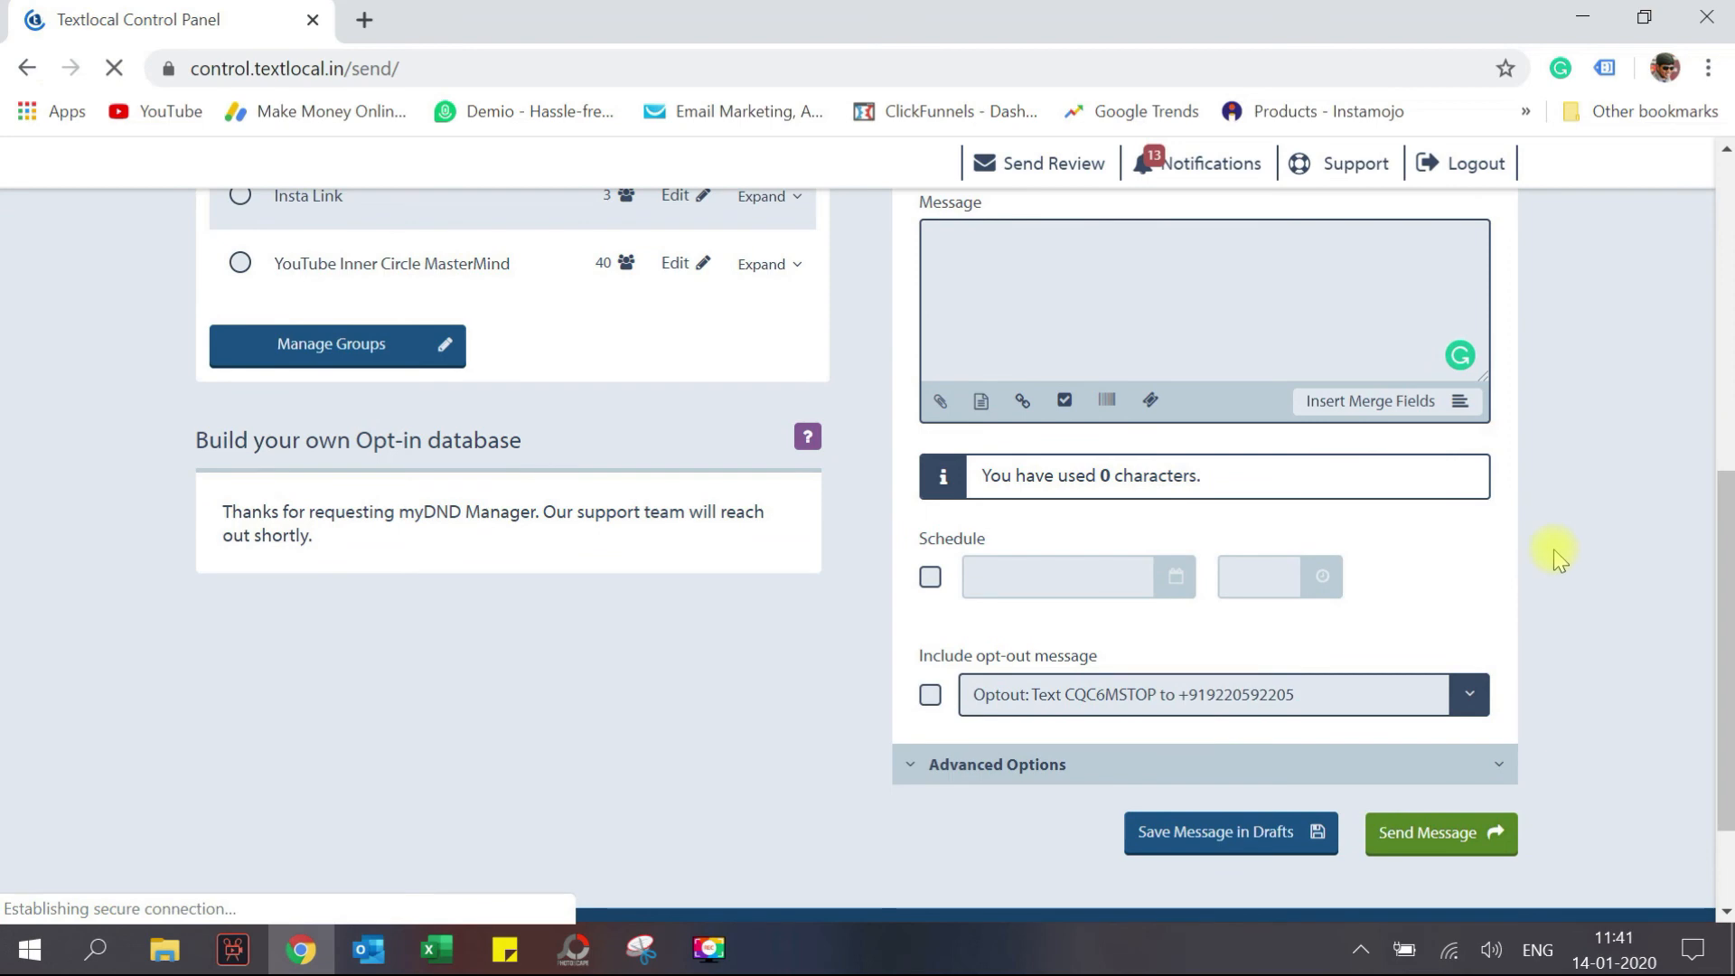
- Choose the 14Jan2020 group as the recipient and load the previous "Just 15 minutes to start" message, accepting the template replacement
scroll(1585, 568, "up", 4)
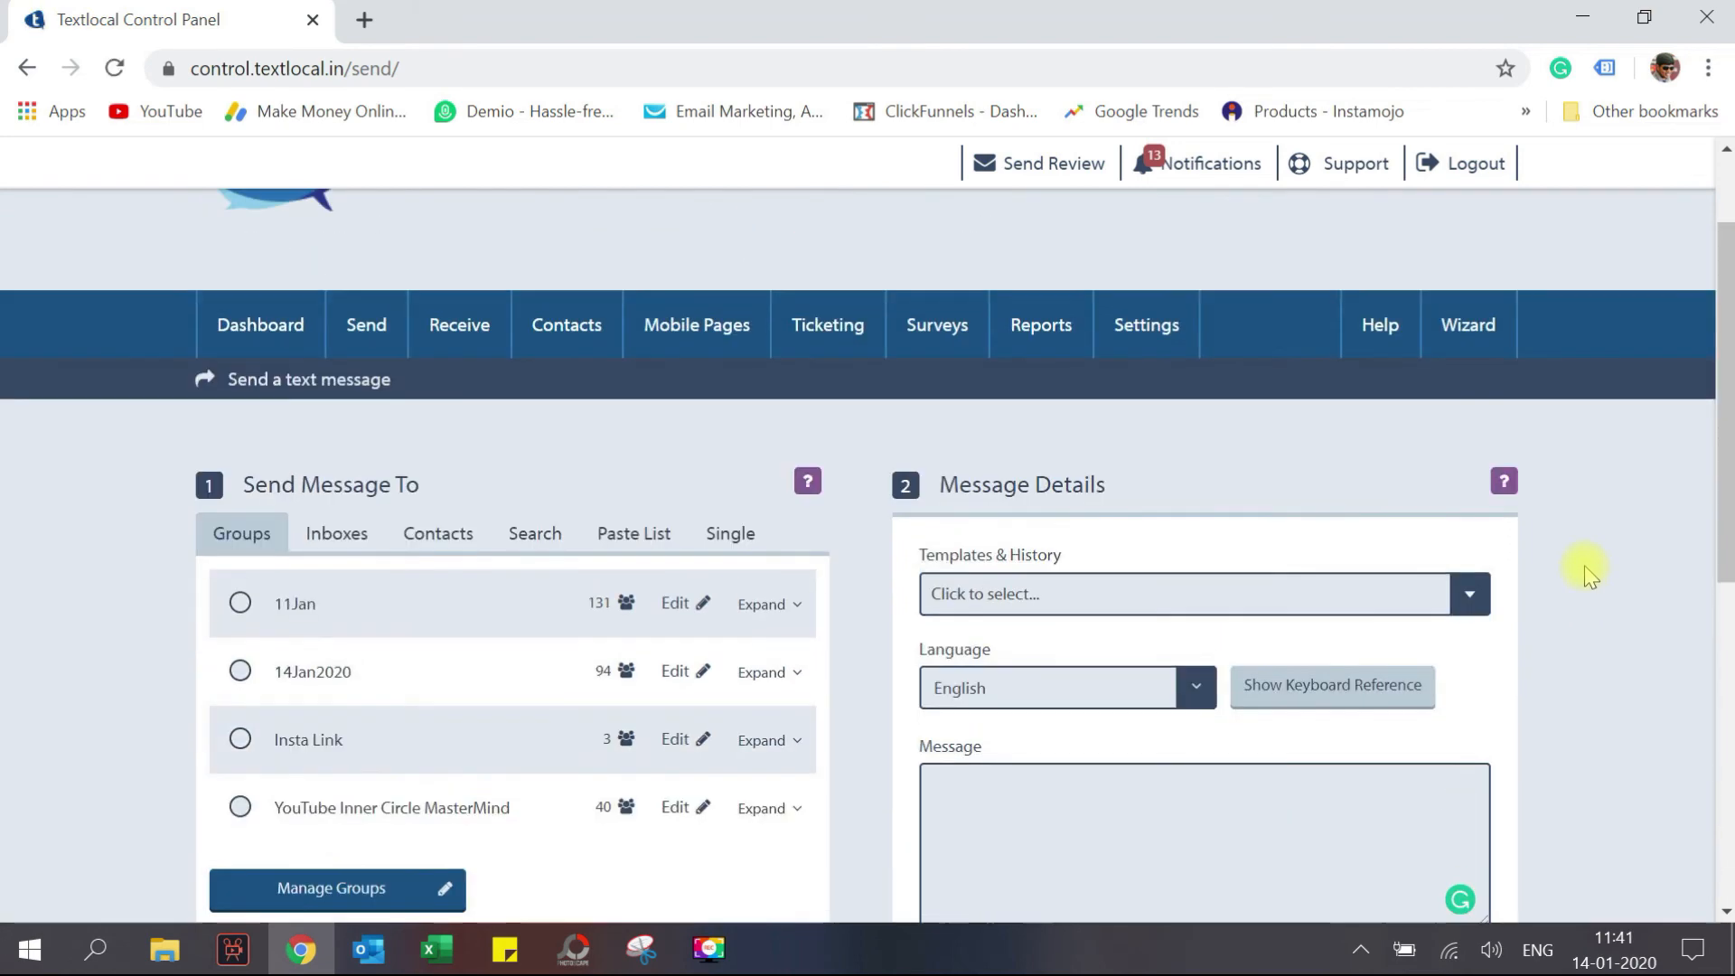
left_click(240, 673)
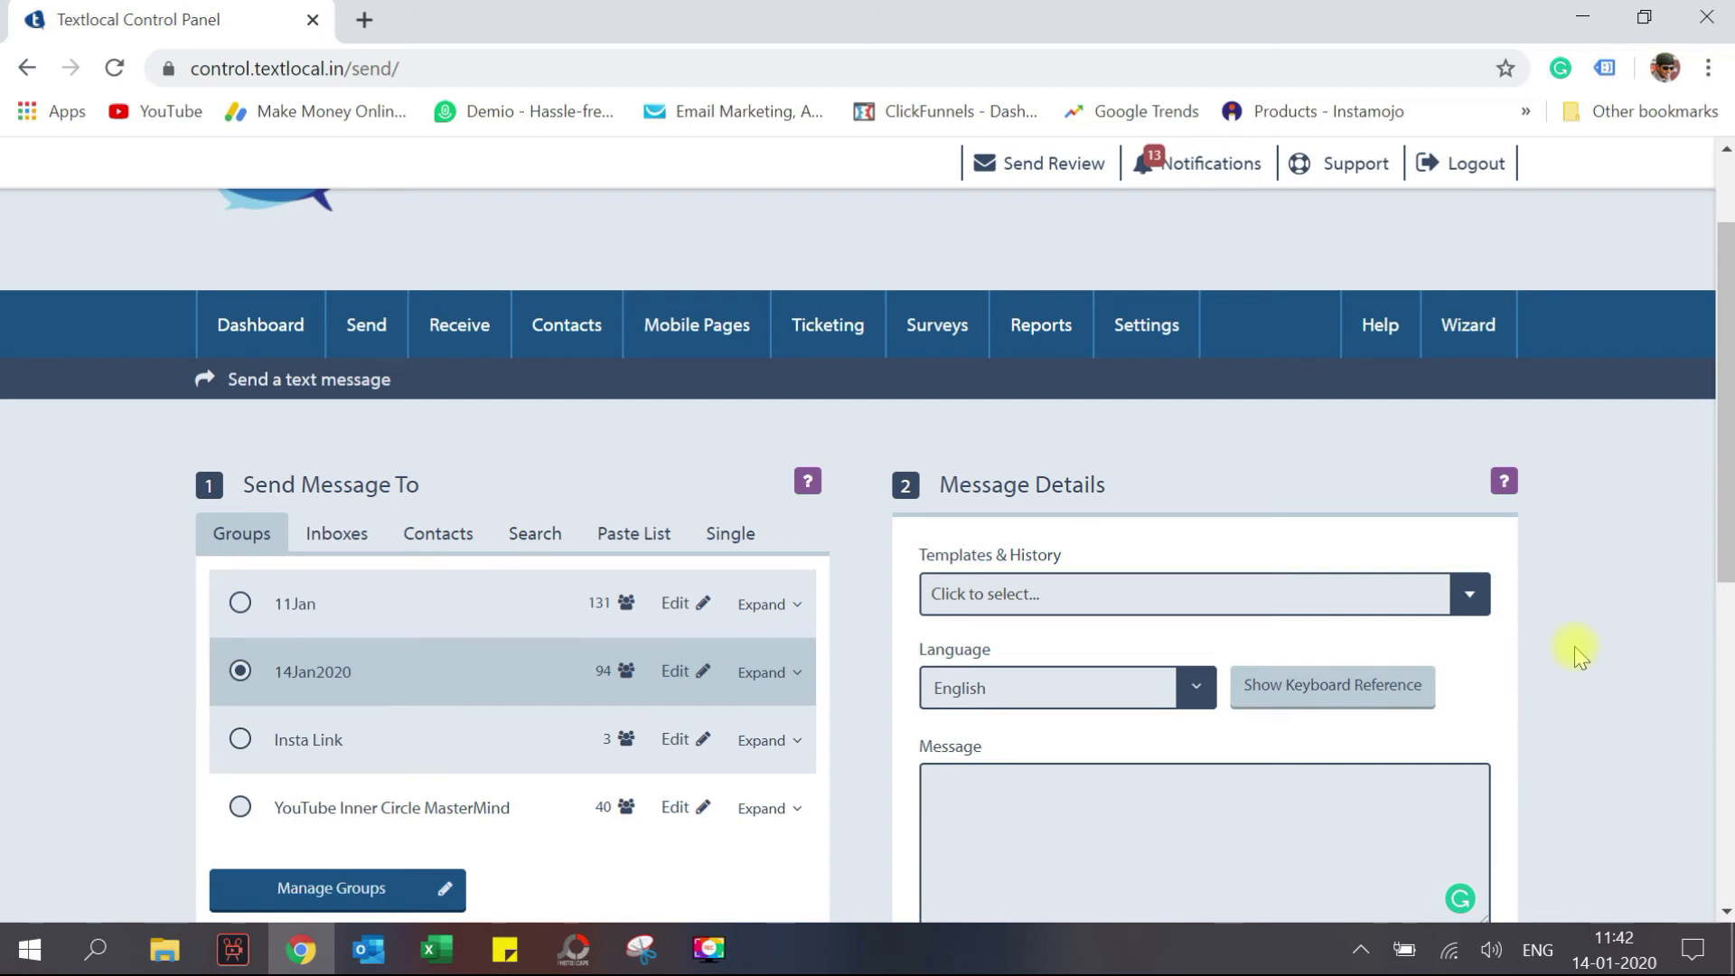
scroll(1574, 647, "down", 3)
left_click(1470, 336)
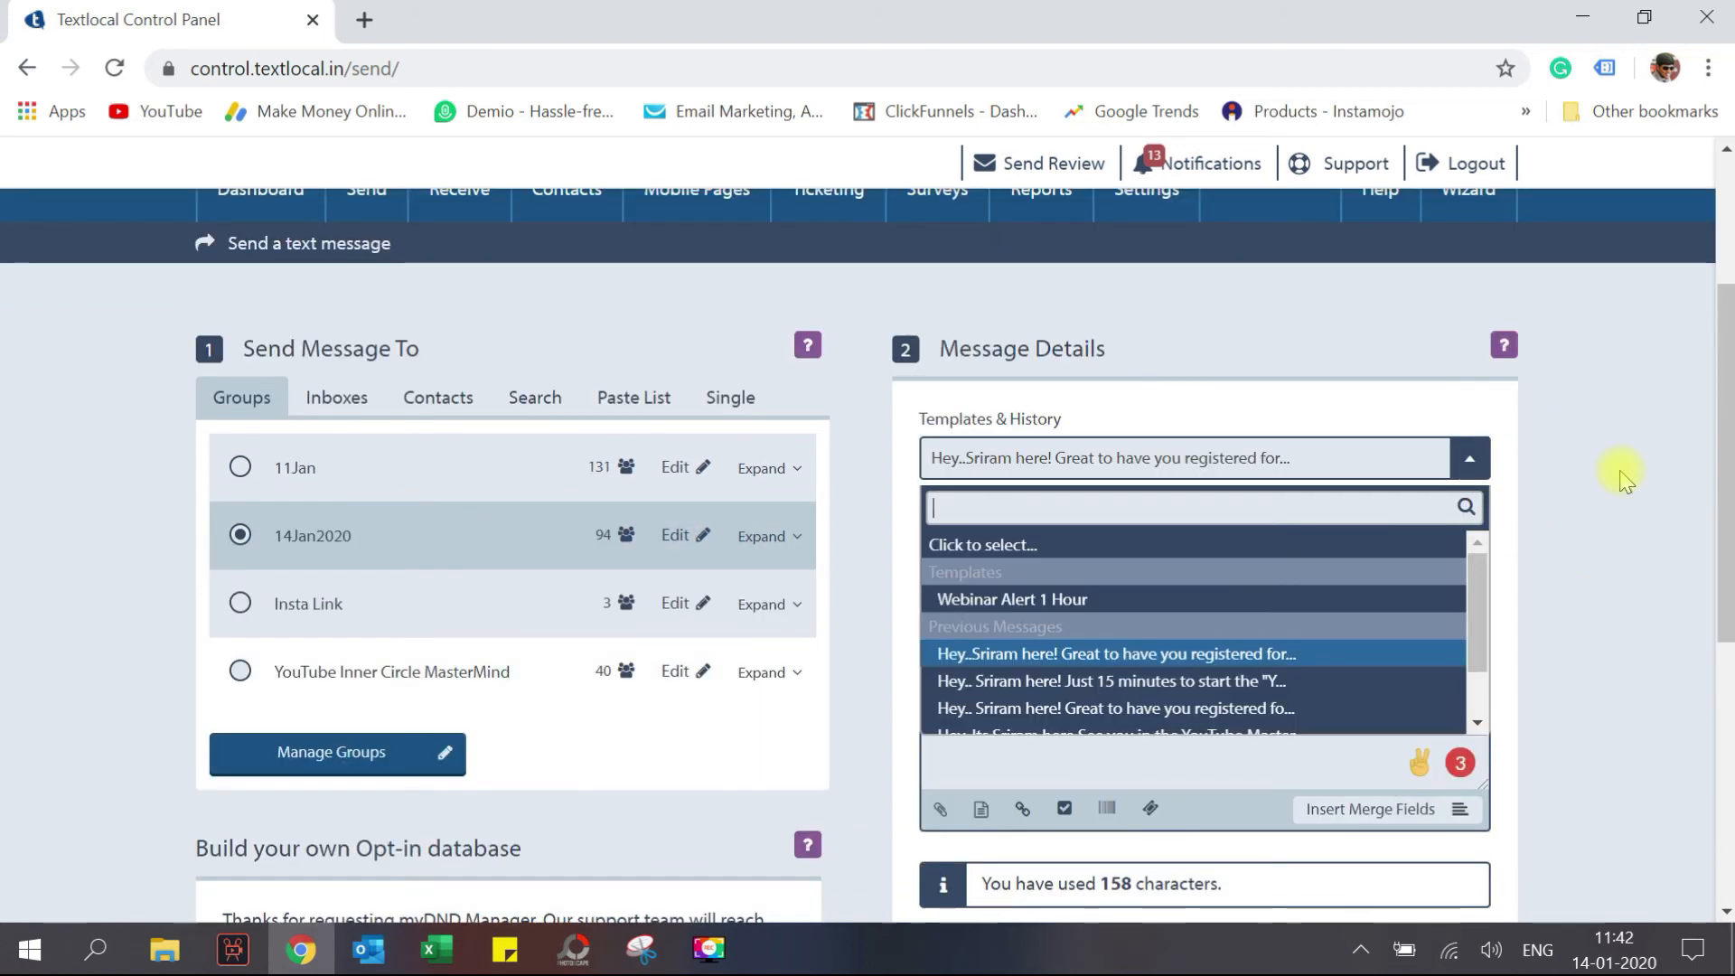
left_click(1317, 680)
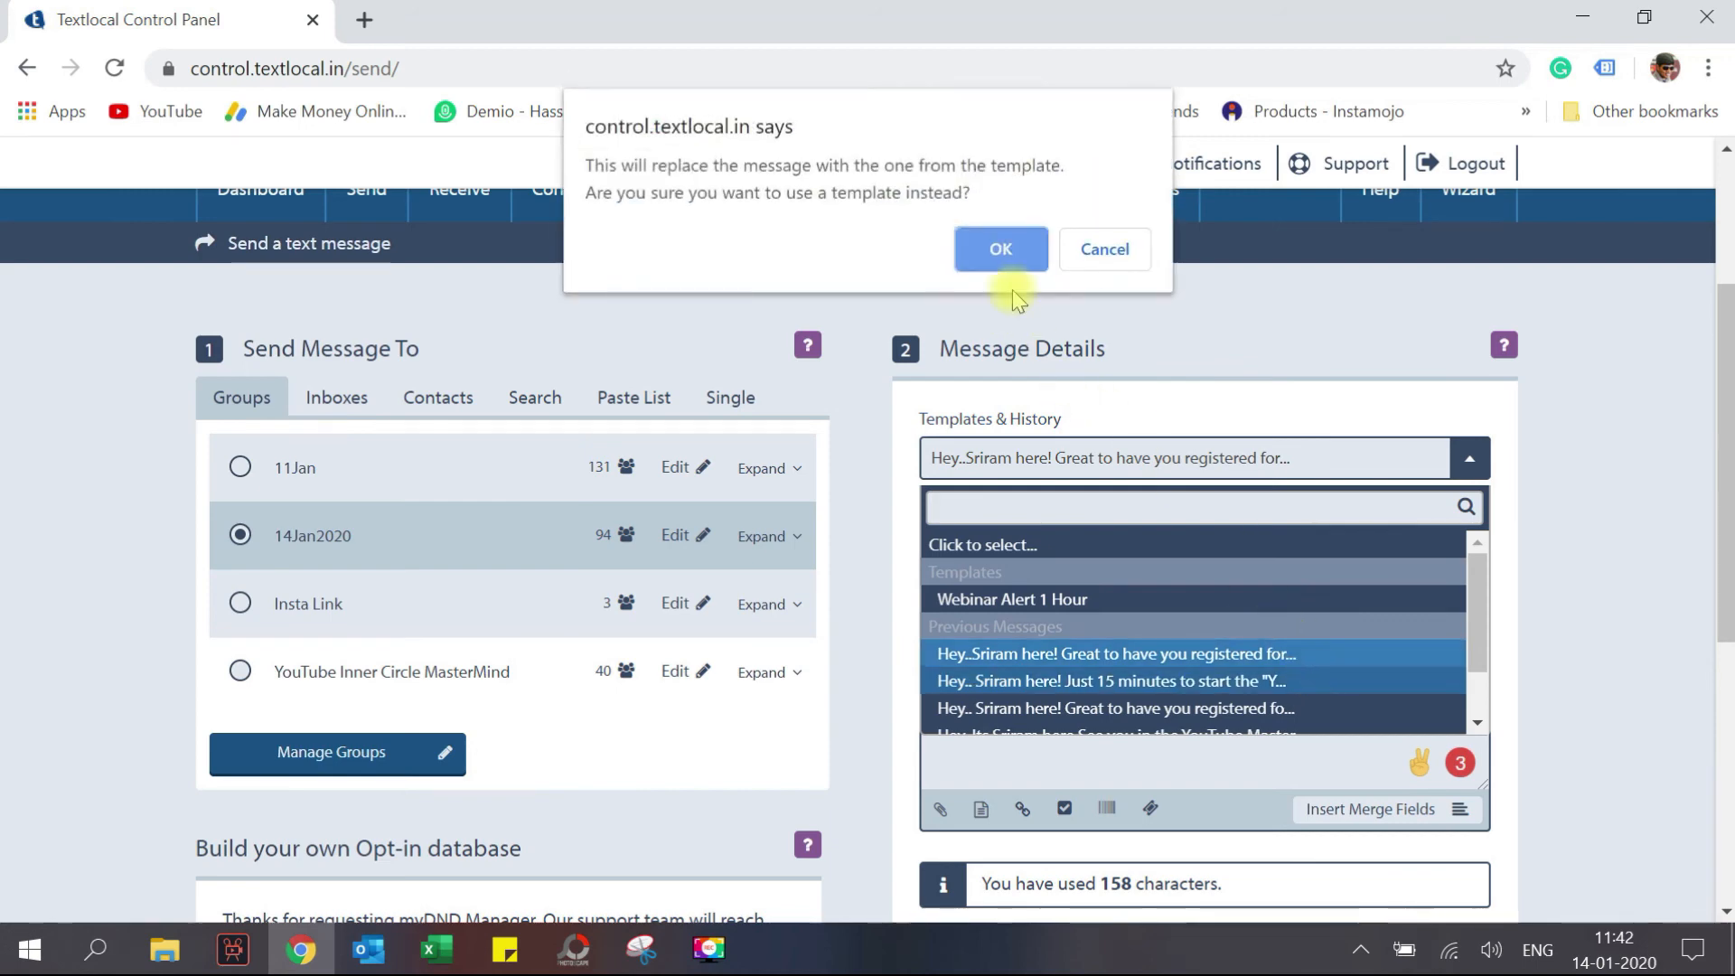
left_click(1004, 252)
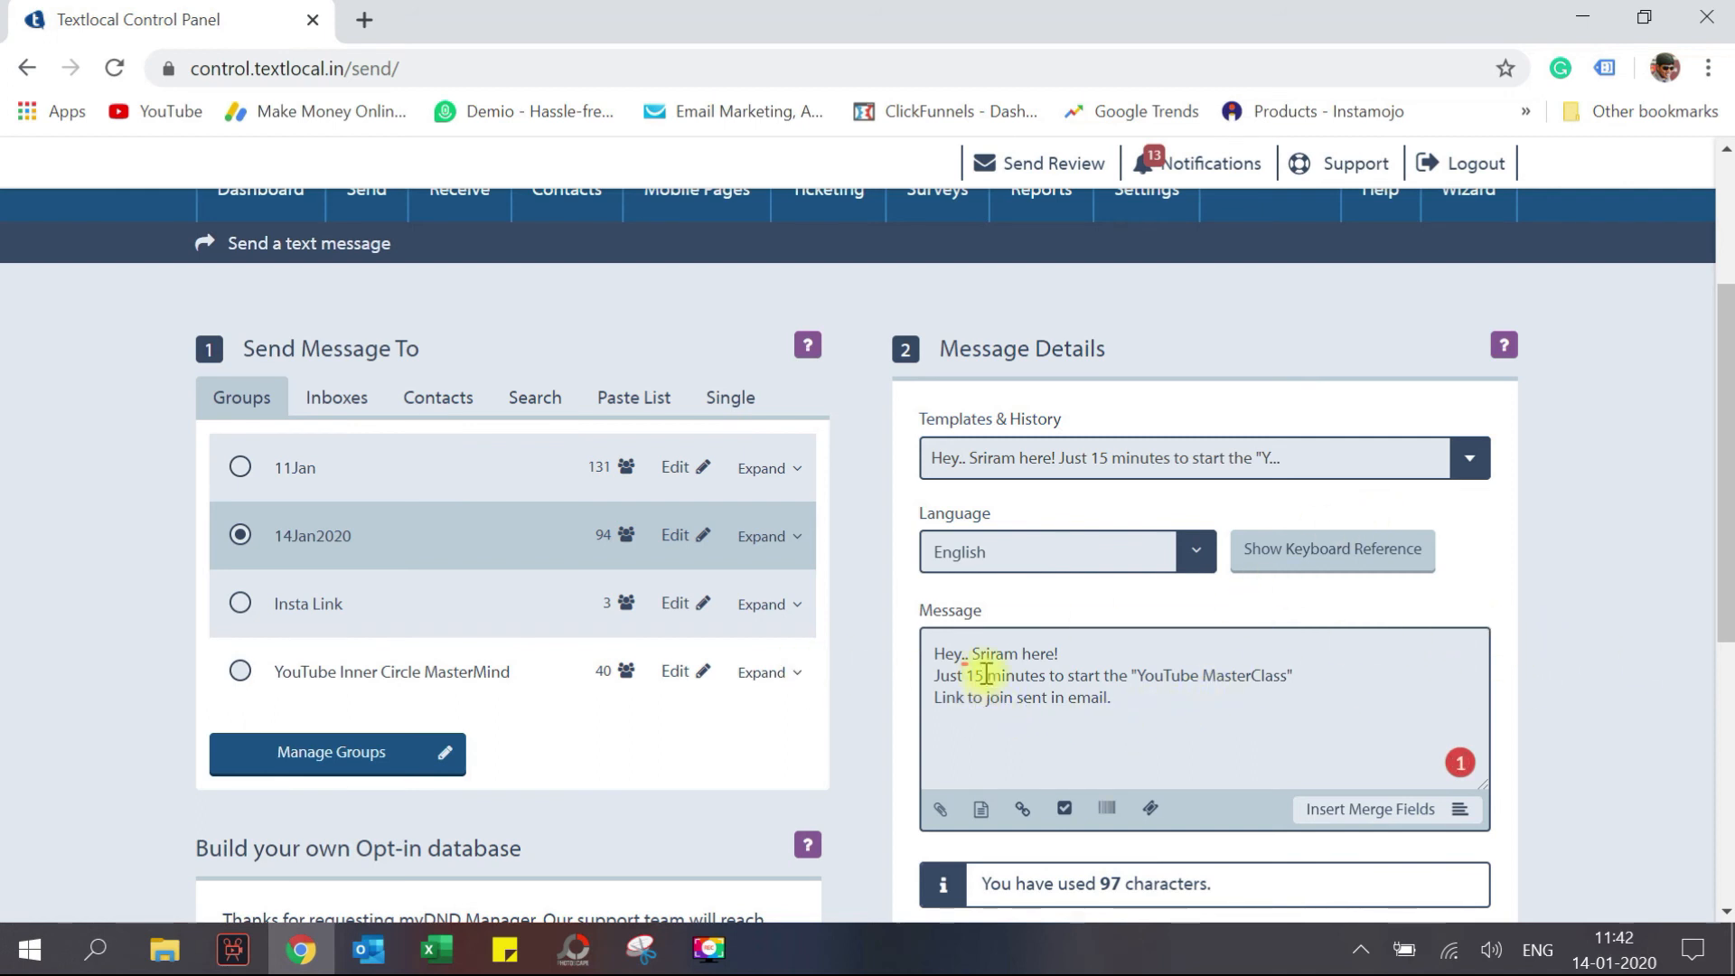
- Change the message's time wording to "Just 1 Hour to start the "YouTube MasterClass""
left_click_drag(1044, 675, 983, 690)
key("BackSpace")
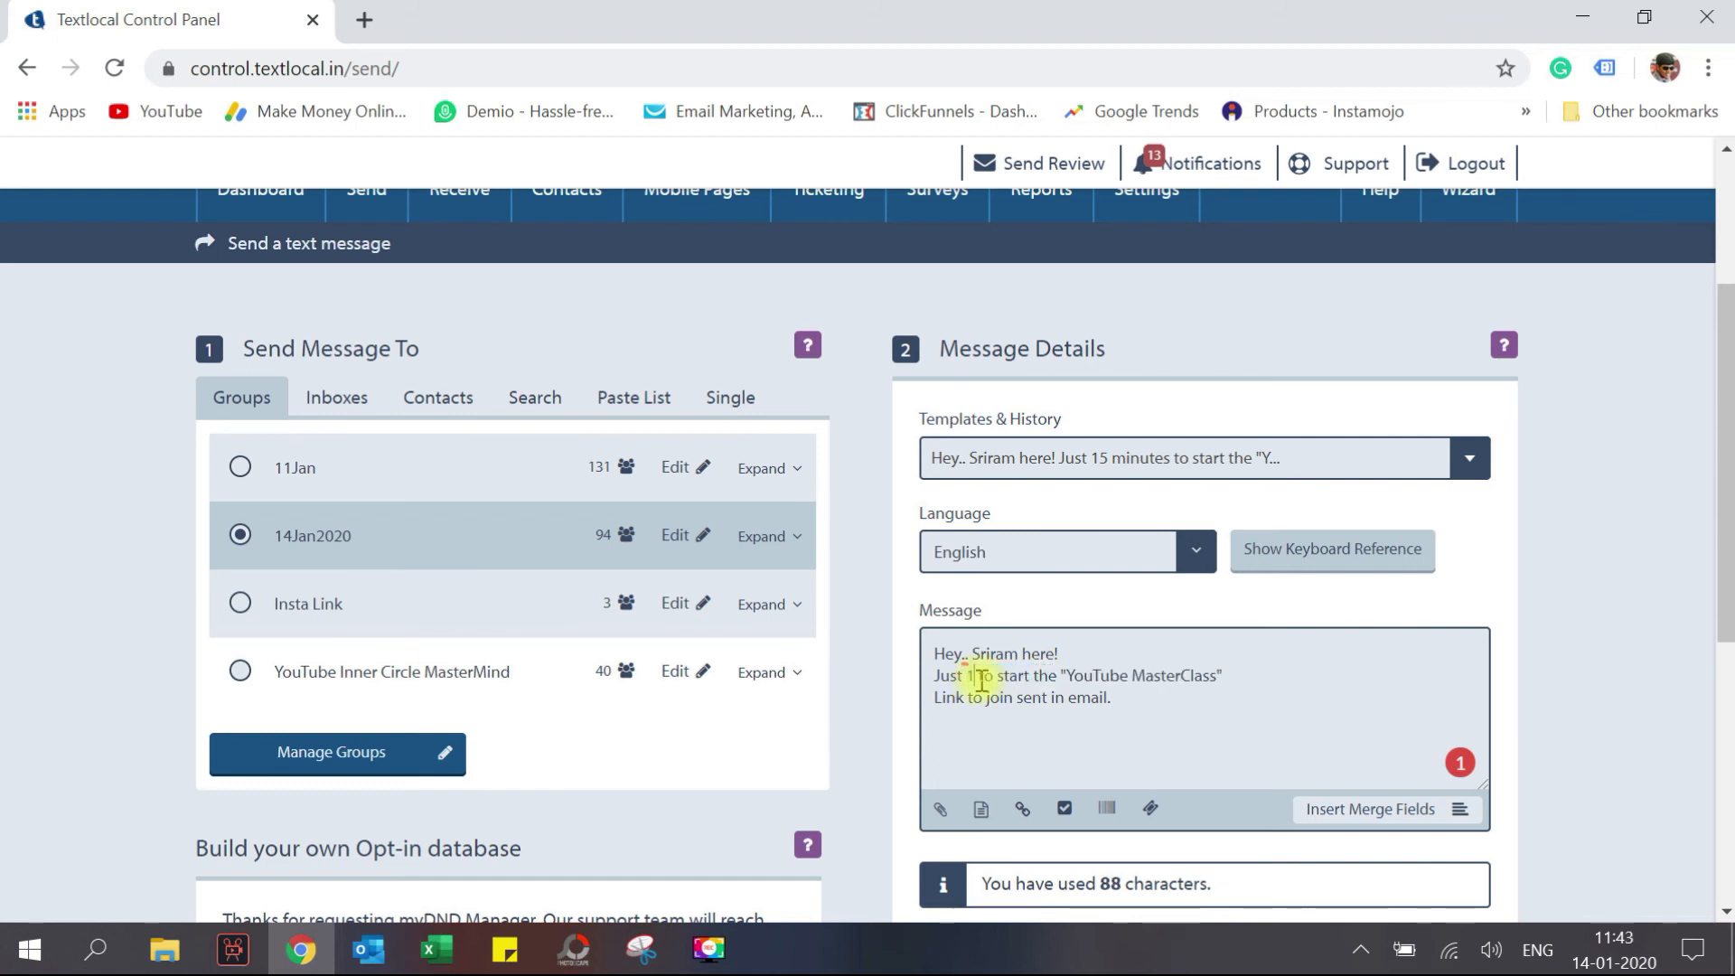
type("hour")
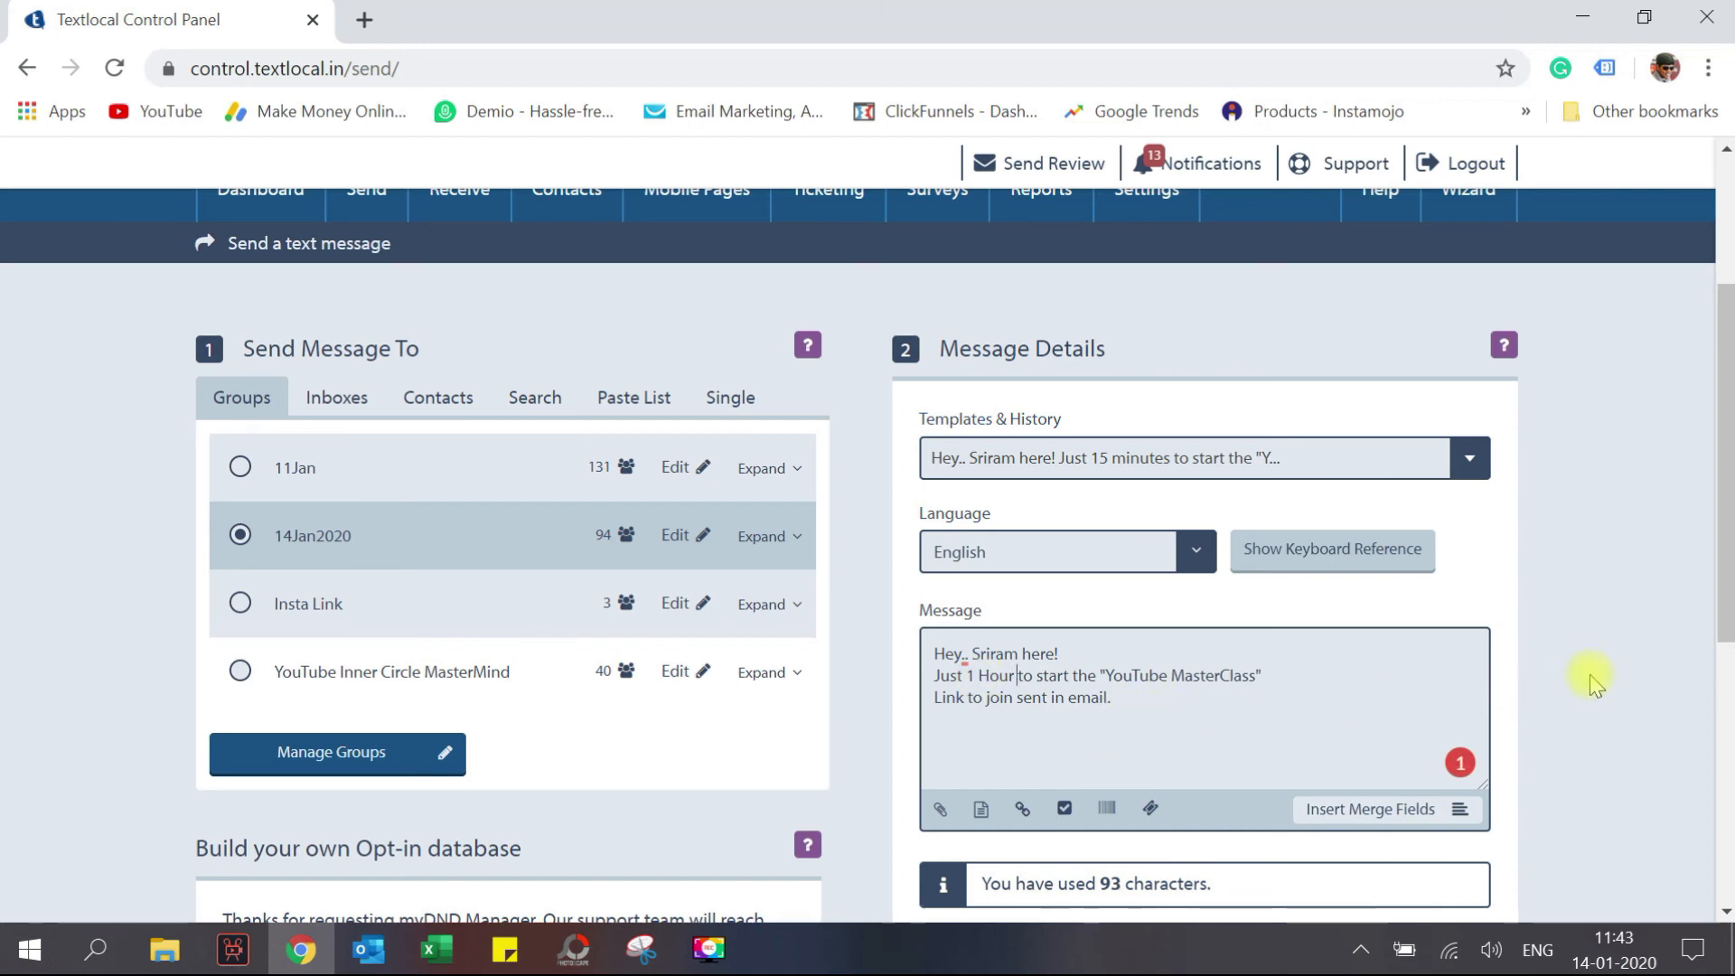
- Reset the message's scheduling option and schedule it for 14 January 2020 at 19:30
scroll(1591, 680, "down", 3)
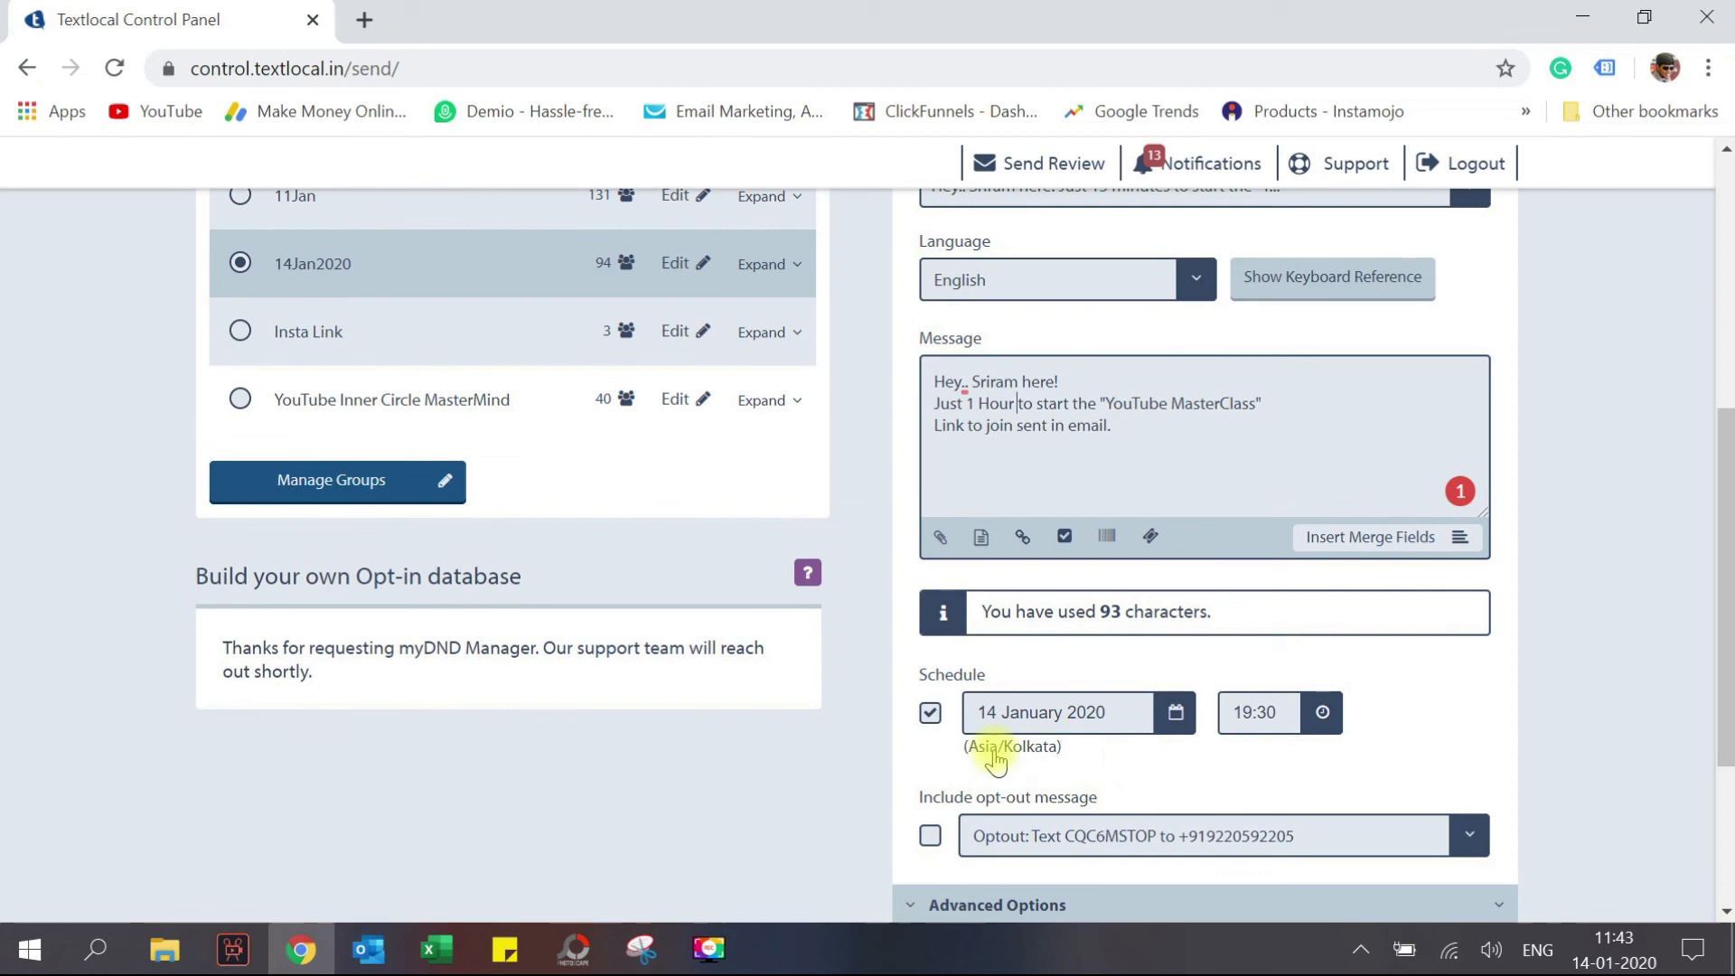
left_click(930, 713)
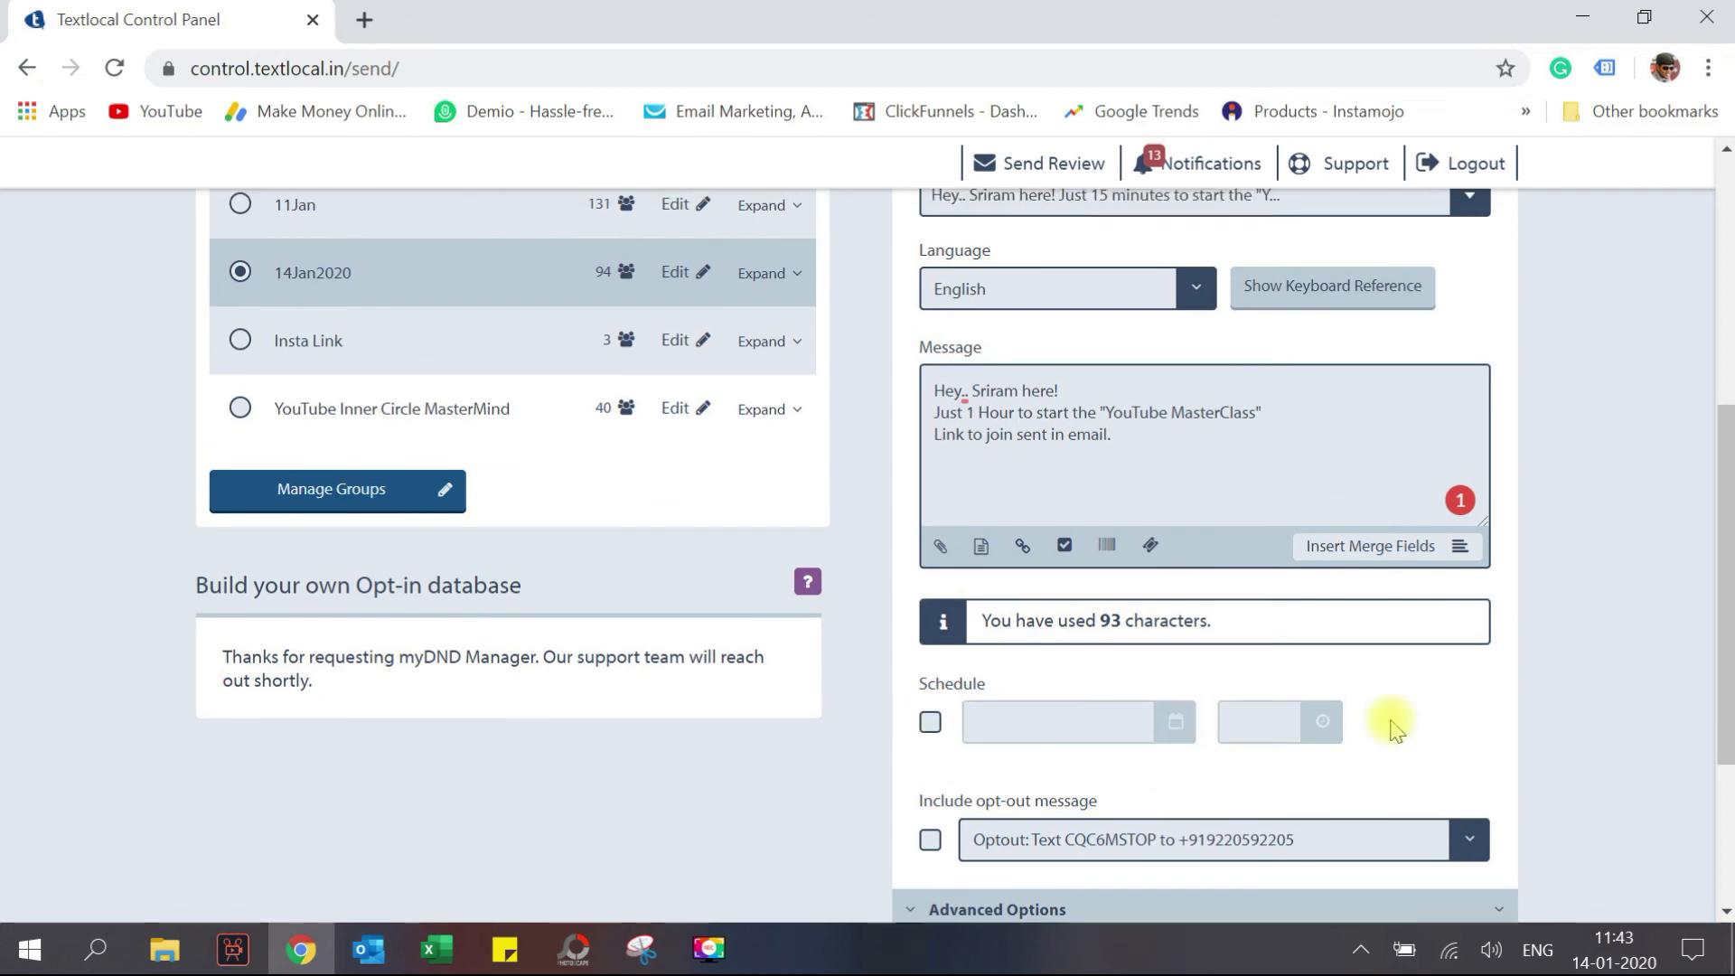
scroll(1392, 731, "up", 4)
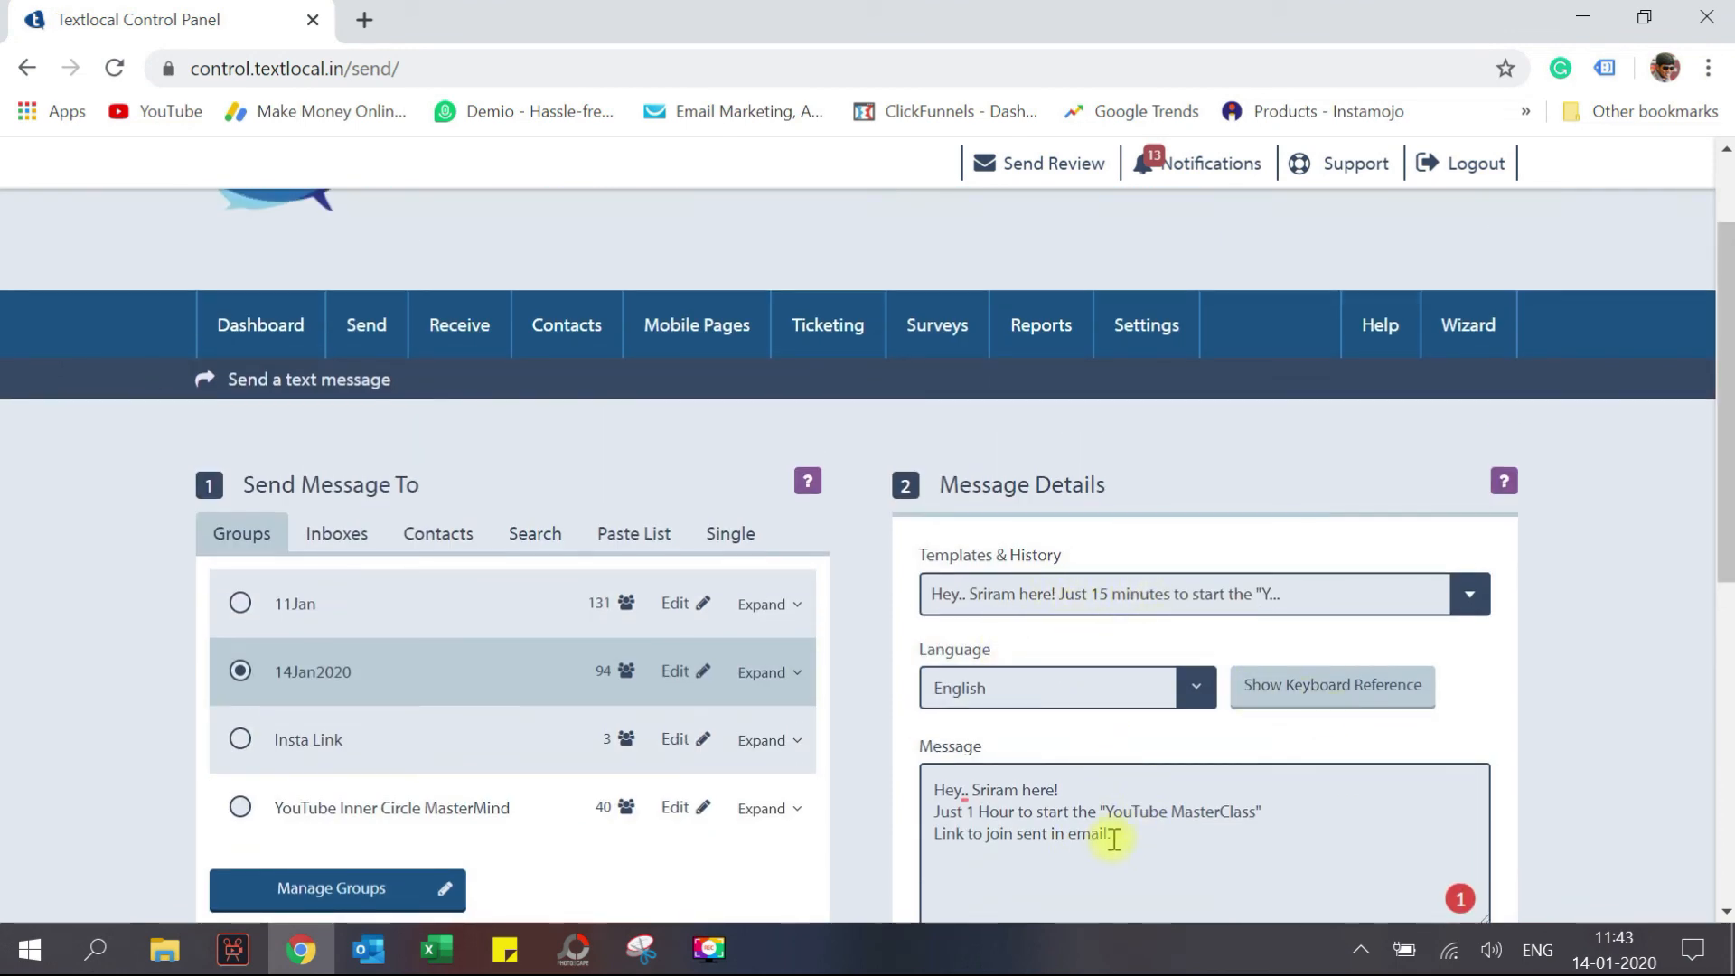
scroll(1116, 840, "down", 3)
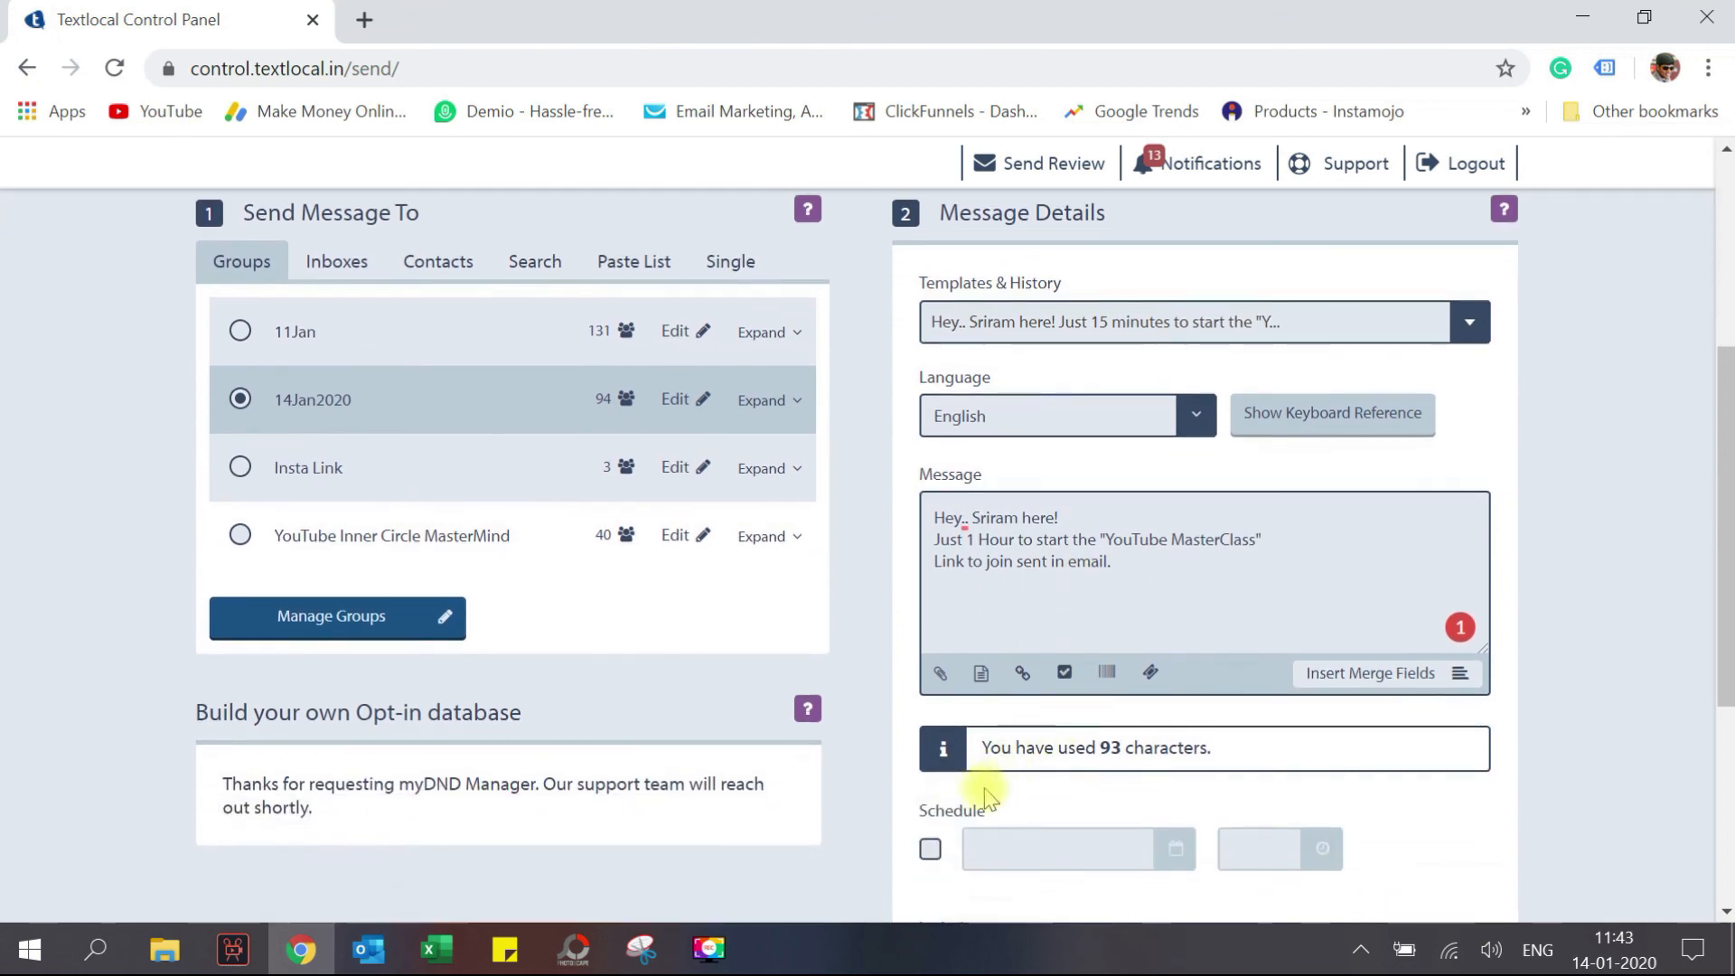
left_click(930, 848)
scroll(1204, 829, "down", 2)
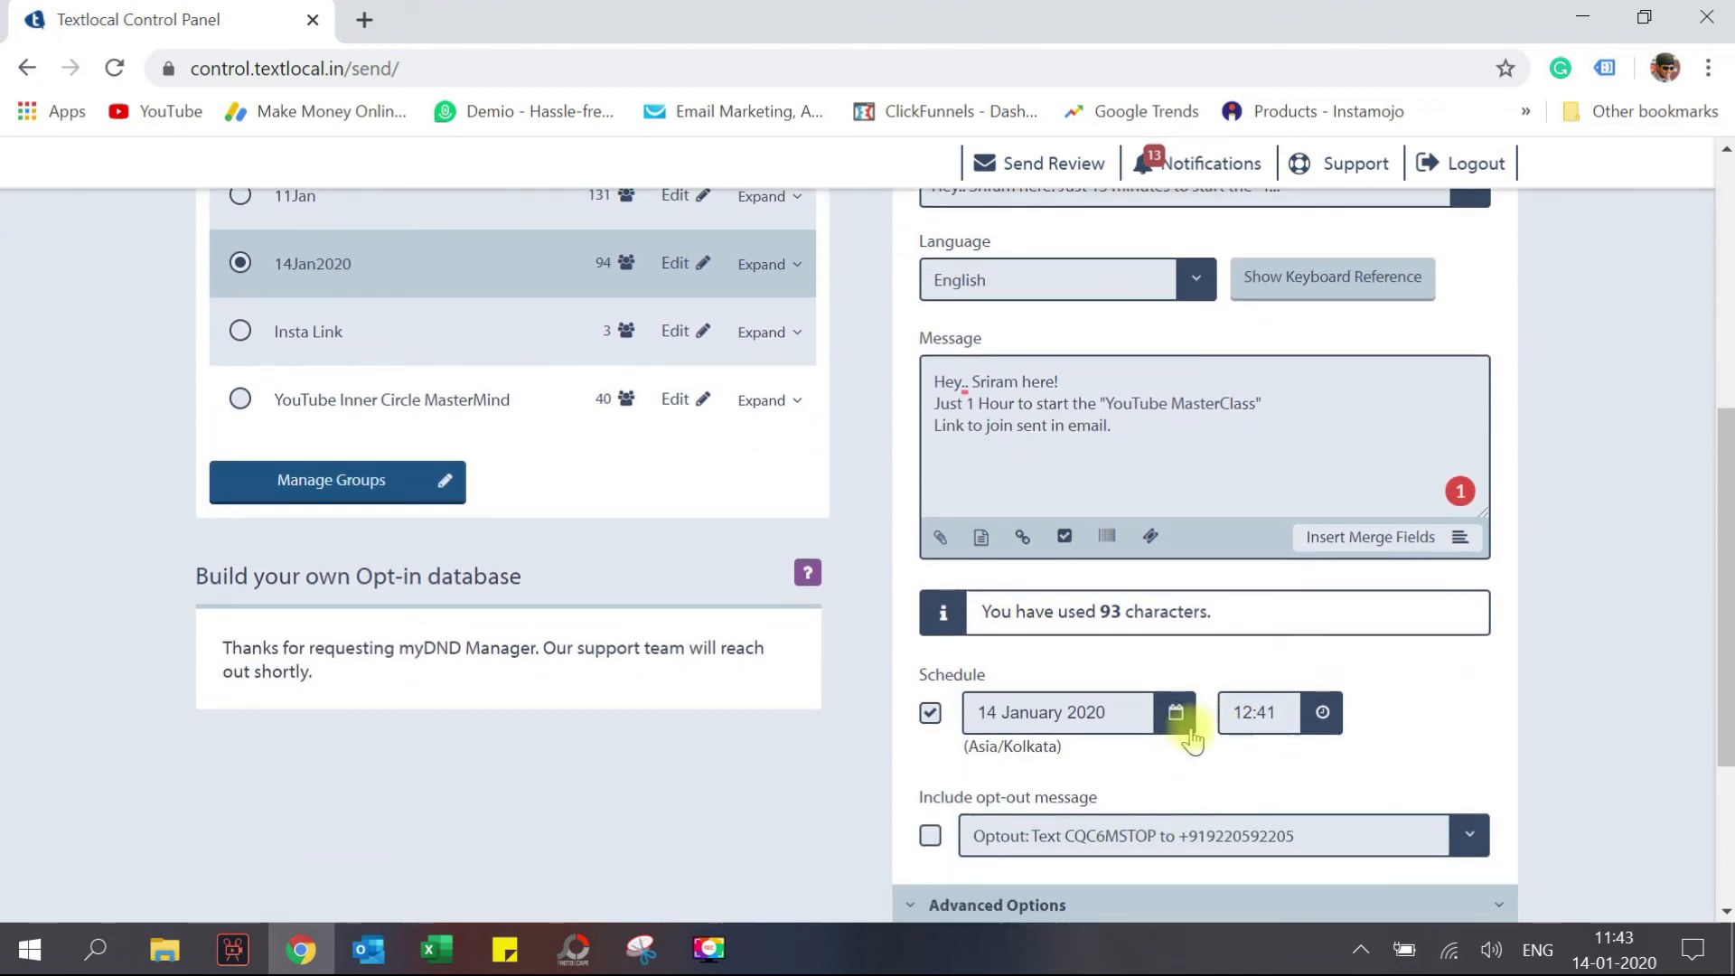
left_click(1322, 719)
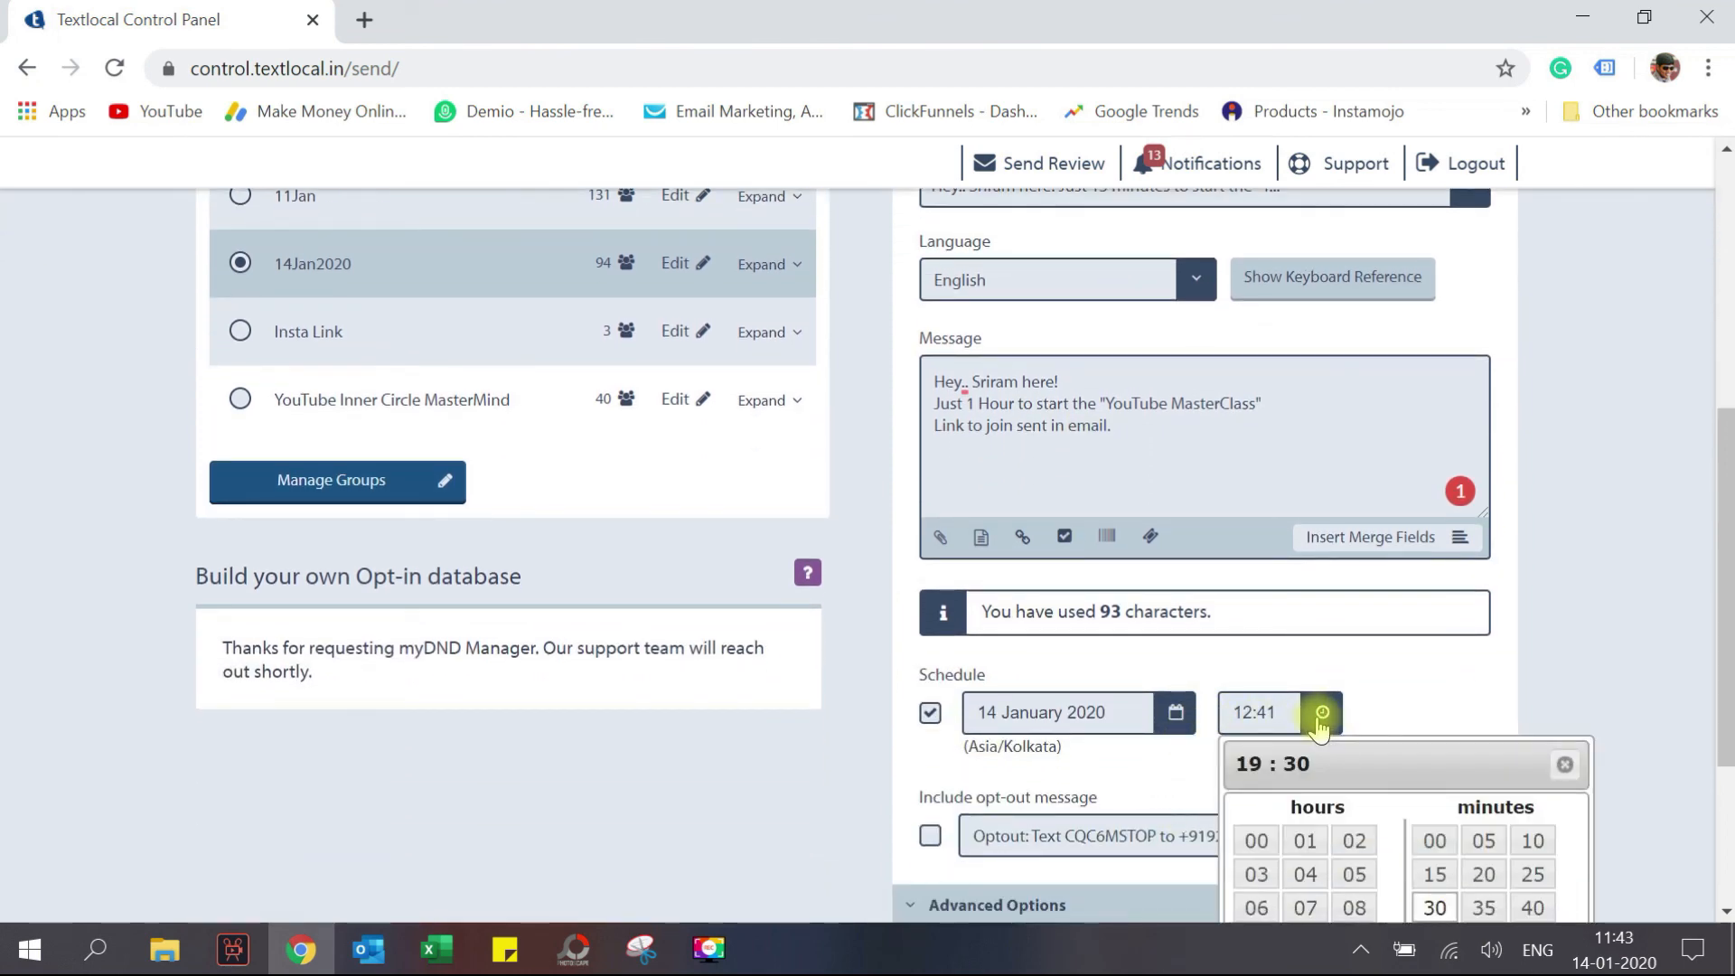
scroll(1407, 716, "down", 4)
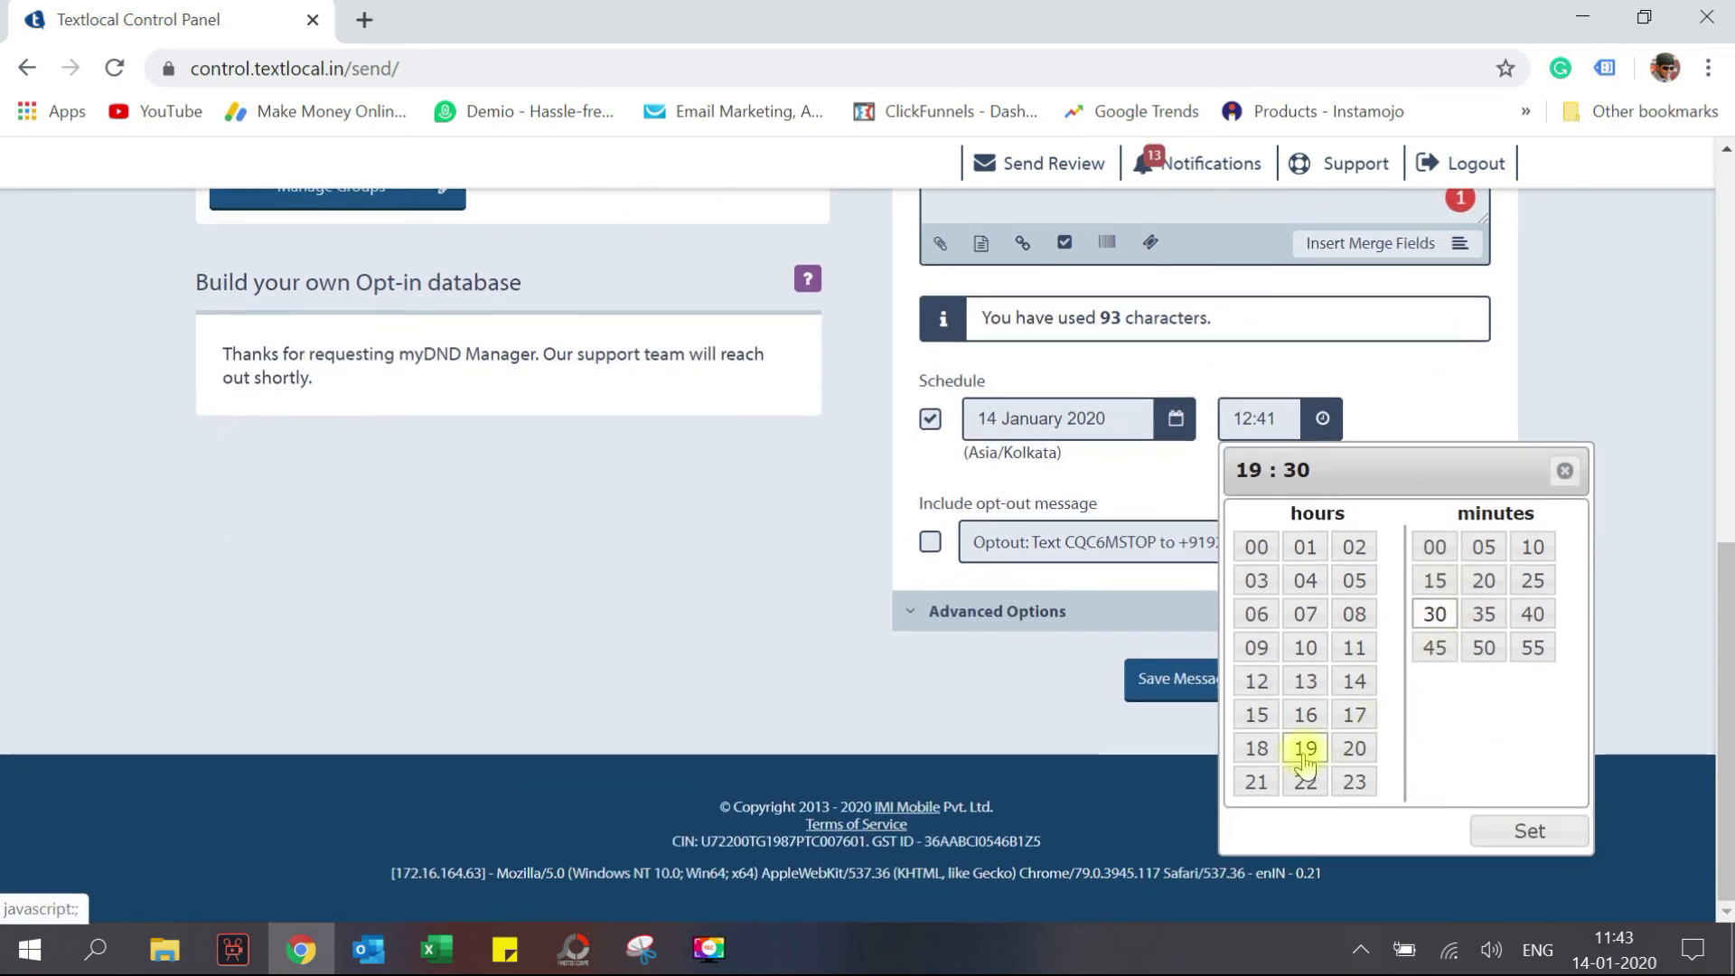
left_click(1521, 836)
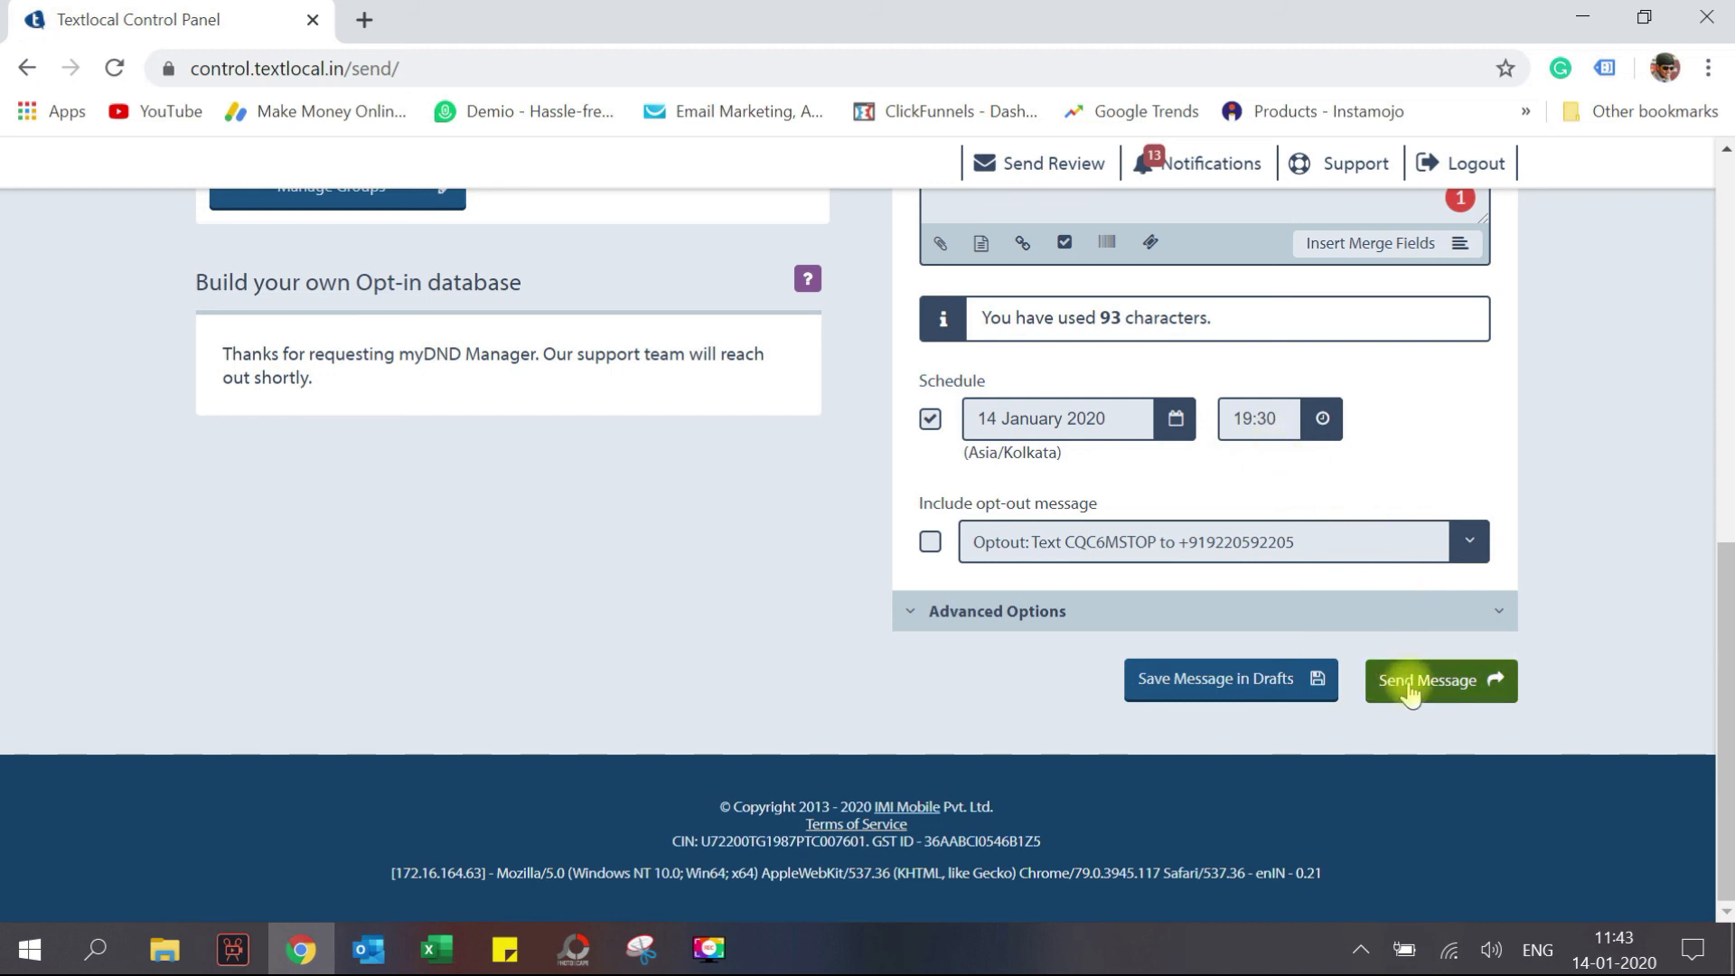
- Submit the scheduled message for the 14Jan2020 group and confirm it after reviewing the send time, cost and preview
left_click(1412, 692)
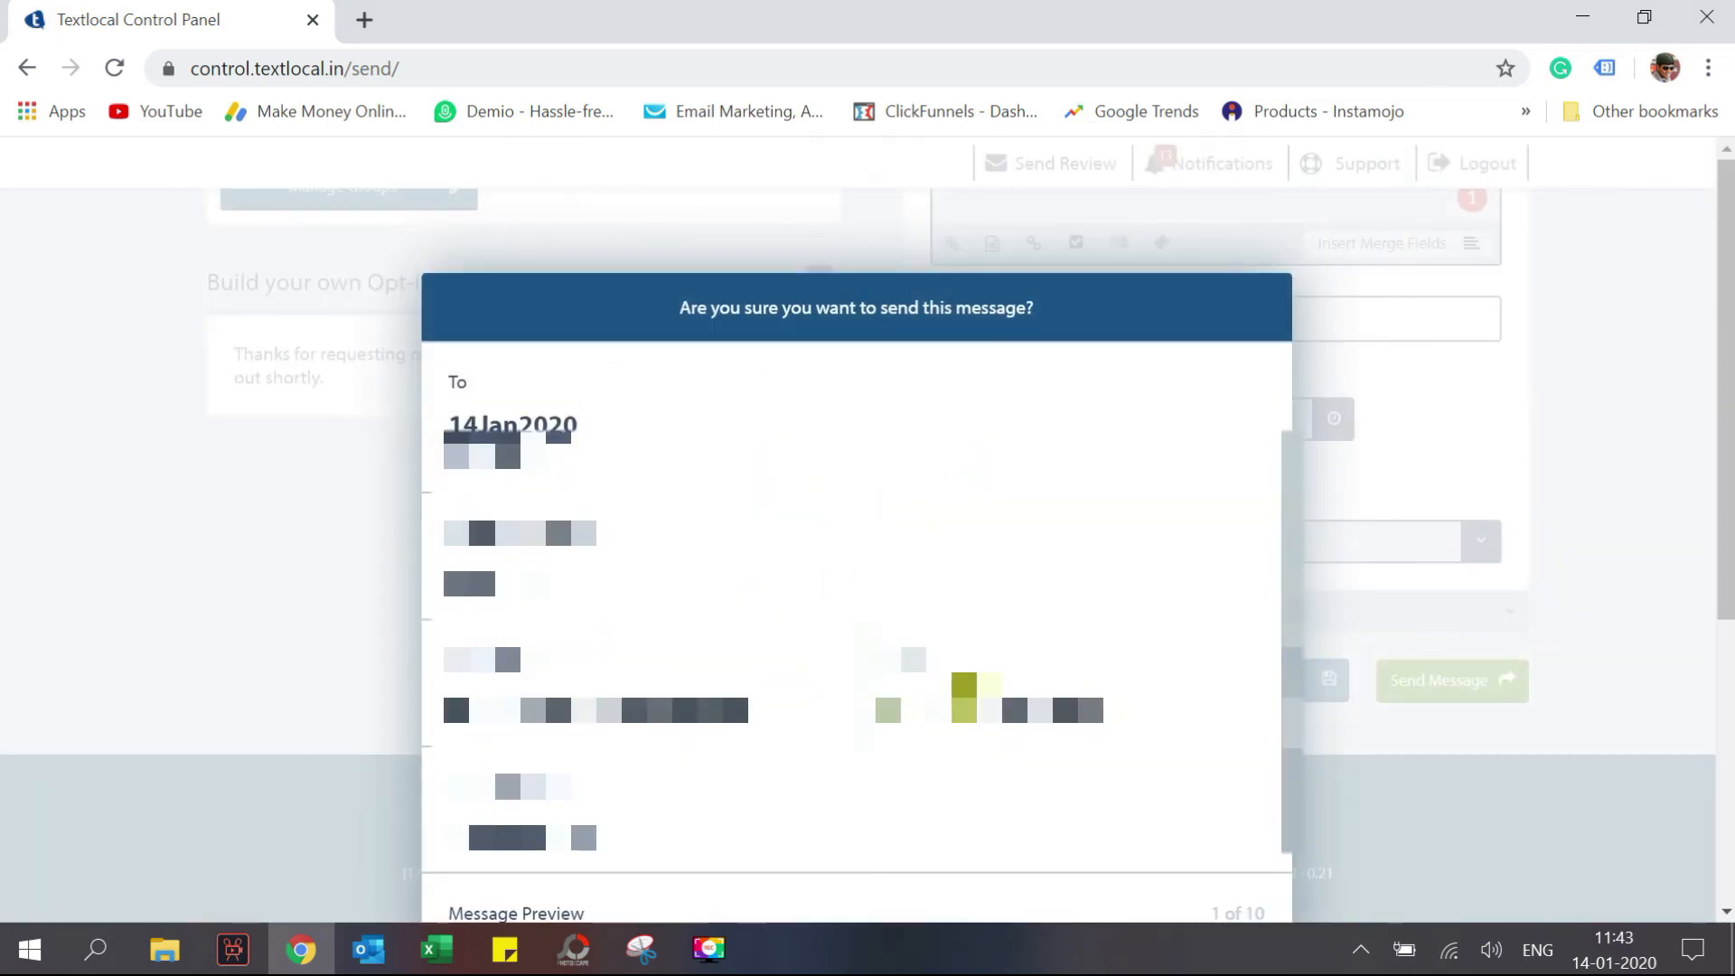
scroll(894, 673, "down", 6)
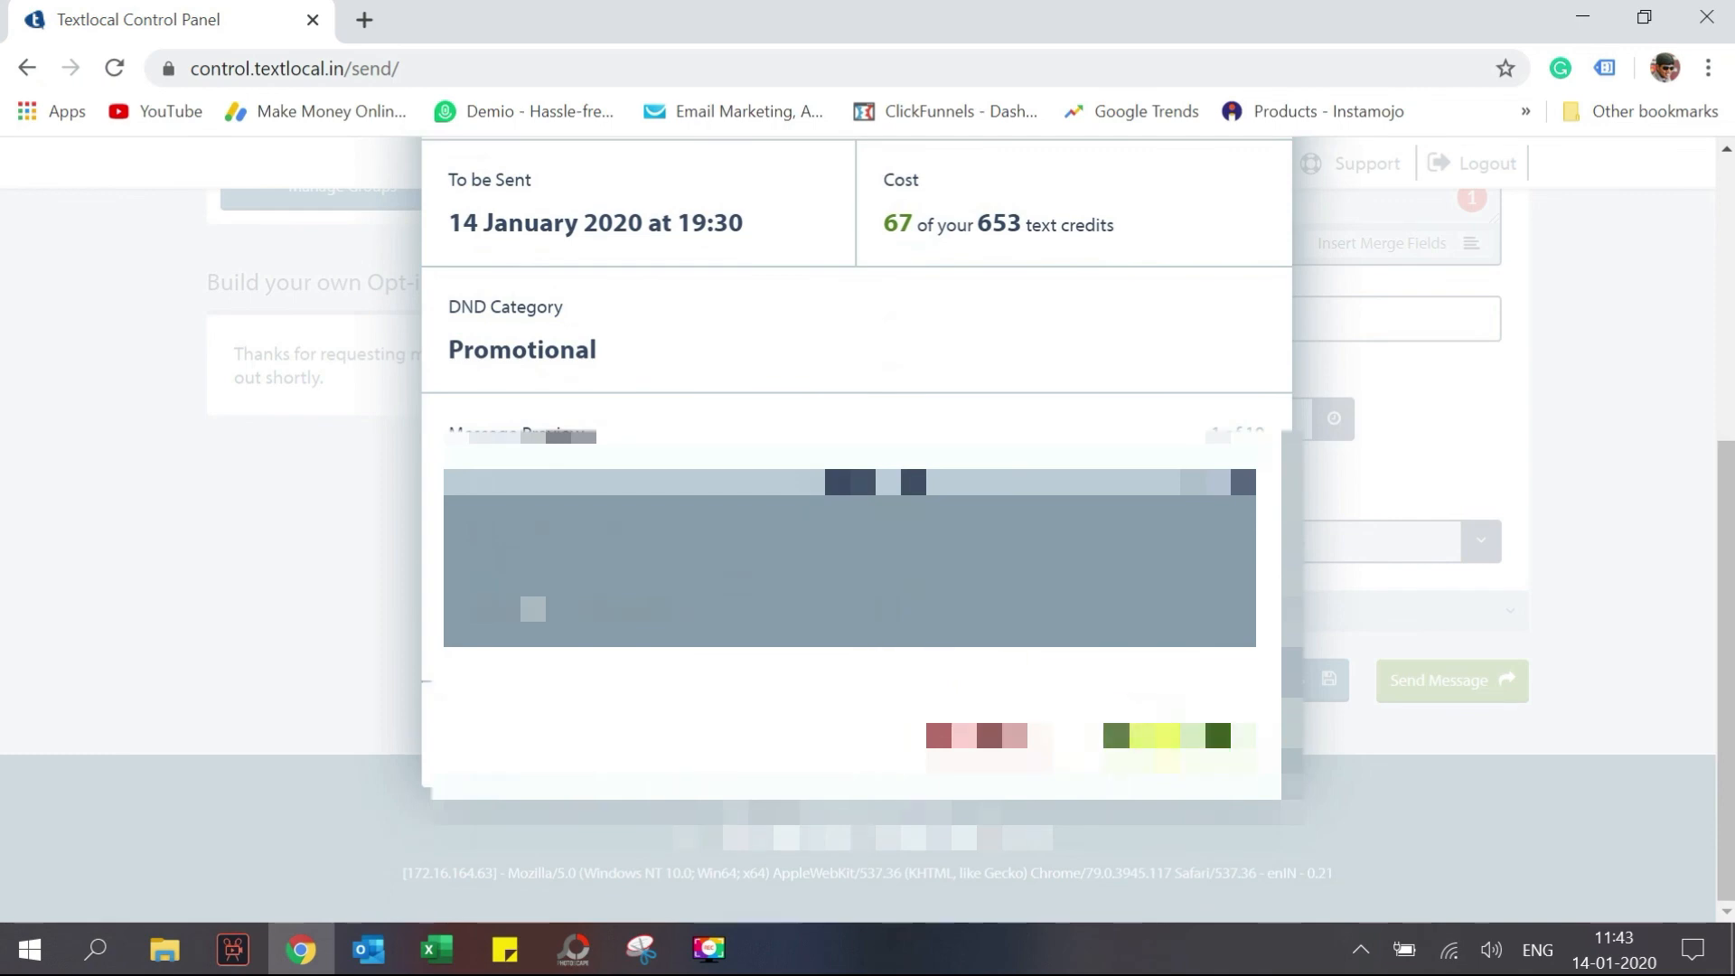
left_click(1166, 735)
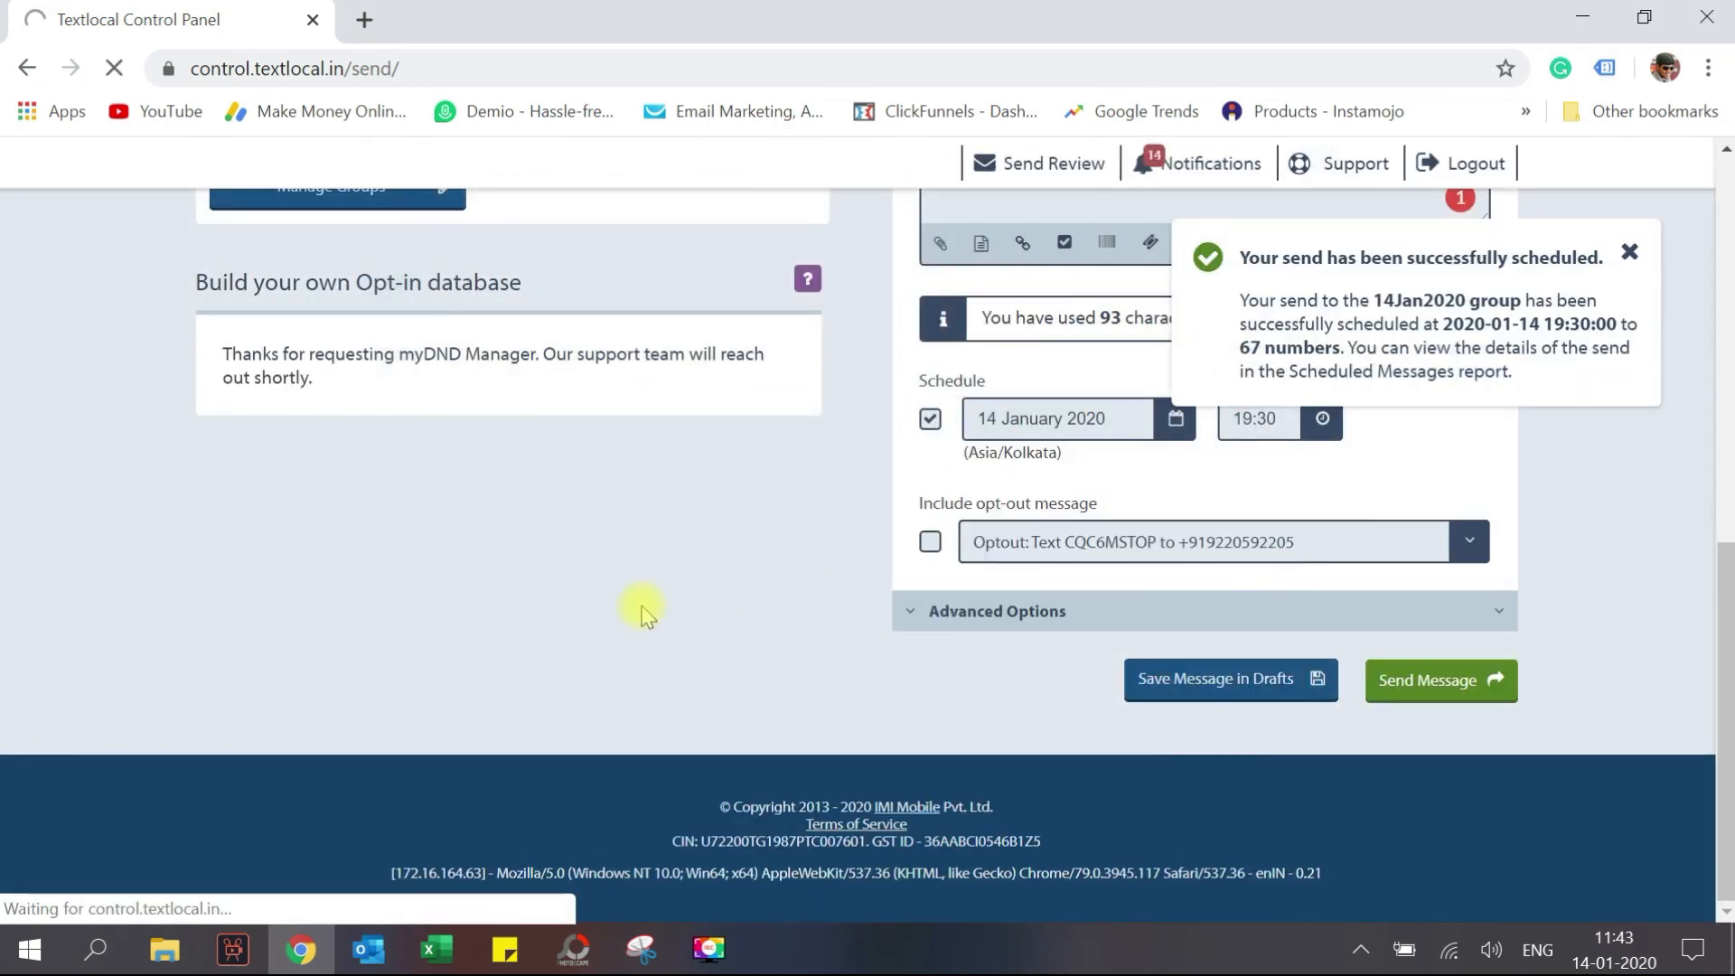